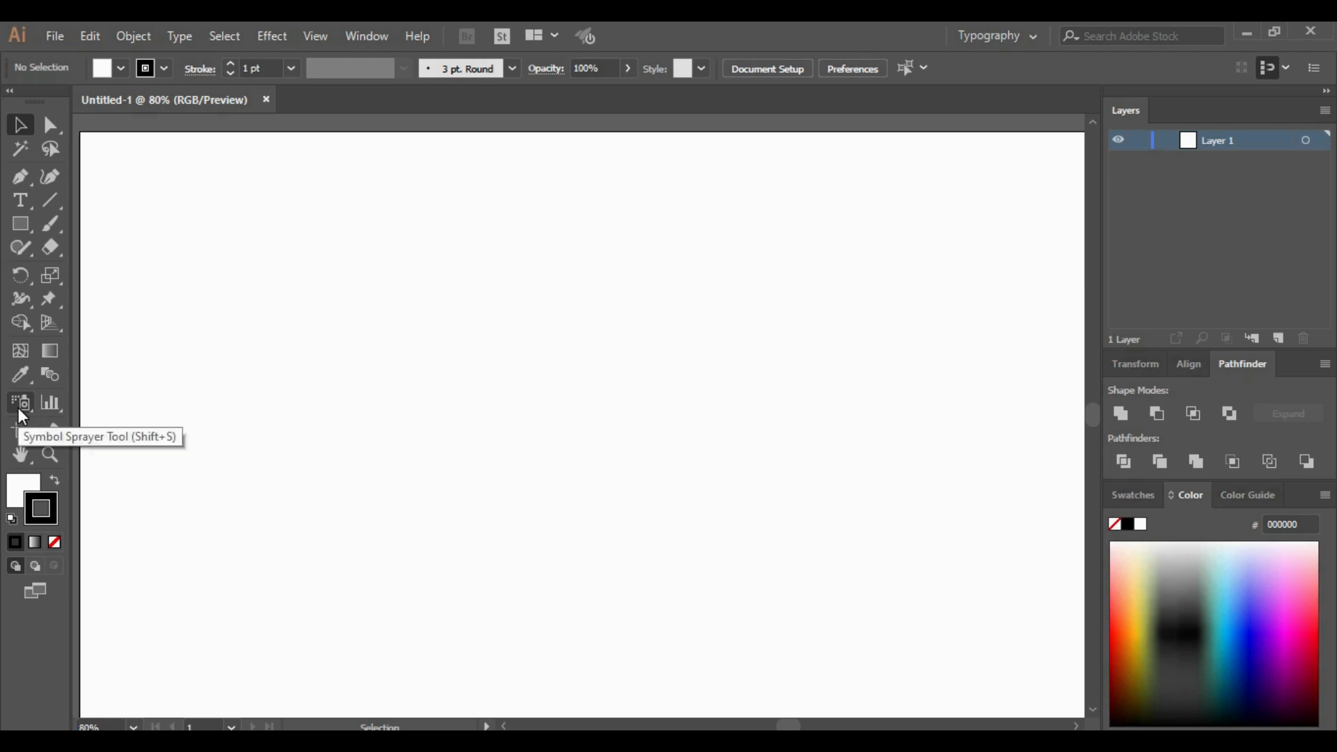
- Activate the Symbol Sprayer tool and try spraying on the empty artboard
{"action": "left_click", "coordinate": [18, 407]}
{"action": "left_click", "coordinate": [368, 391]}
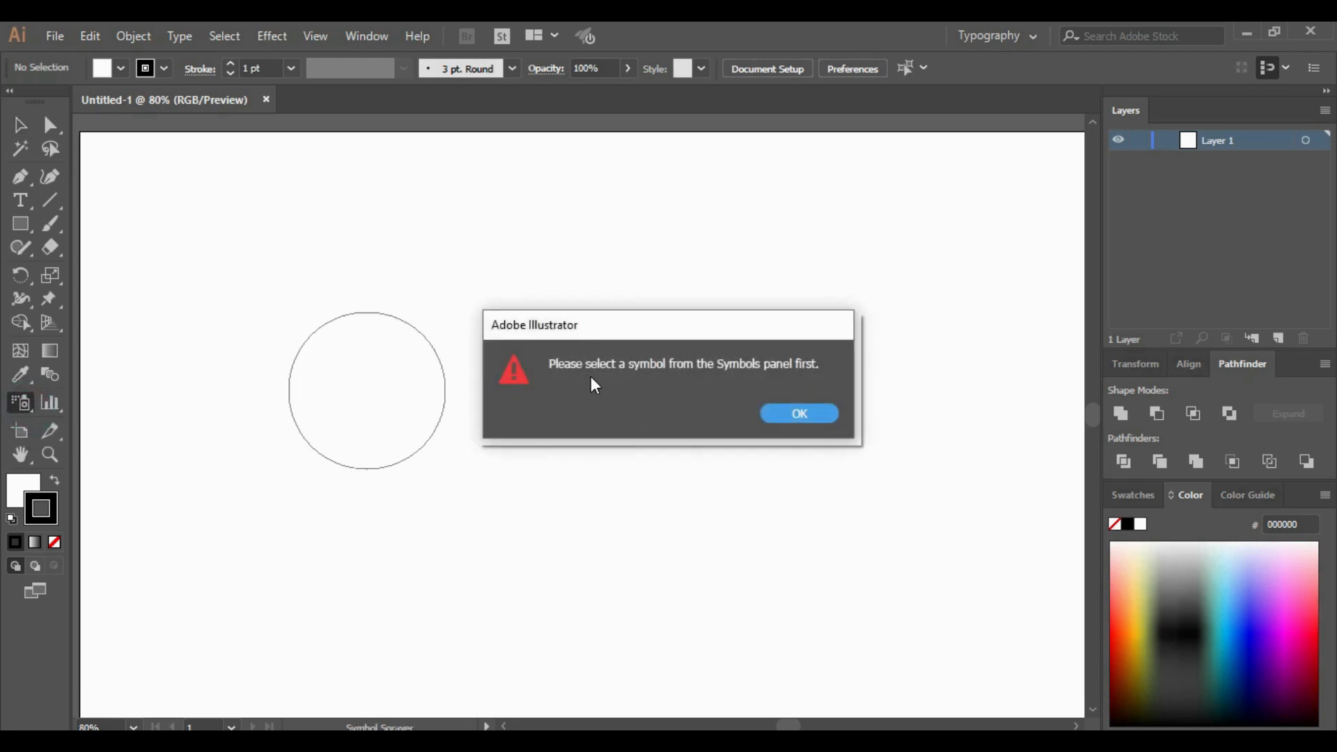
{"action": "left_click", "coordinate": [799, 413]}
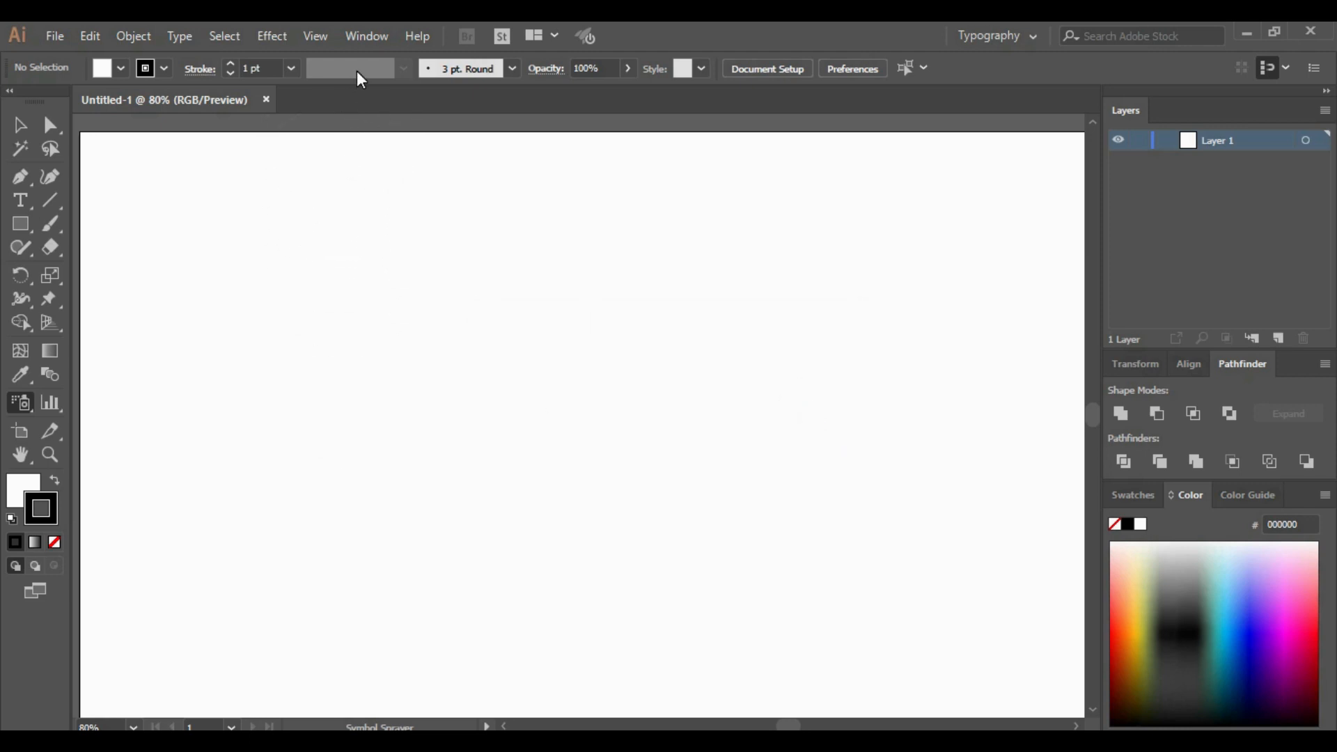
- Open the Symbols panel, place it over the artboard and enlarge it to show all of its symbols
{"action": "left_click", "coordinate": [386, 36]}
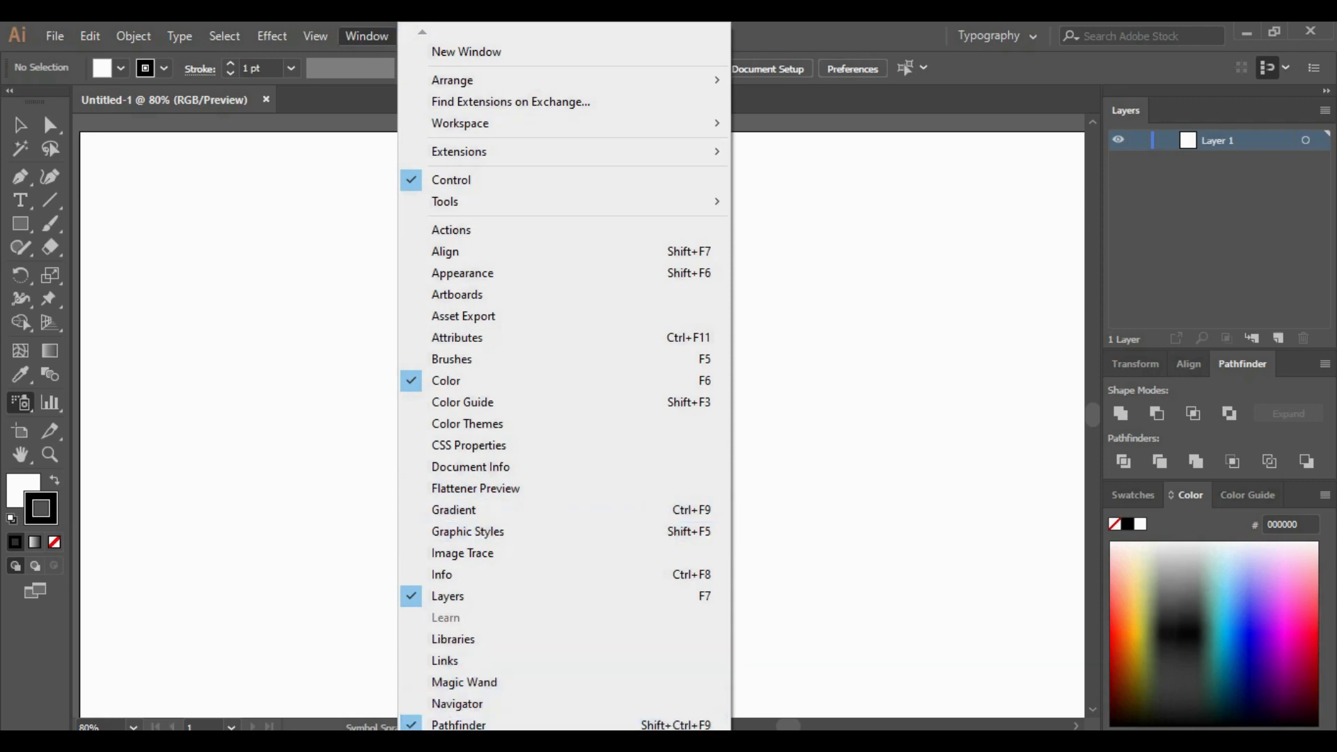
{"action": "scroll", "coordinate": [564, 383], "scroll_direction": "down", "scroll_amount": 5}
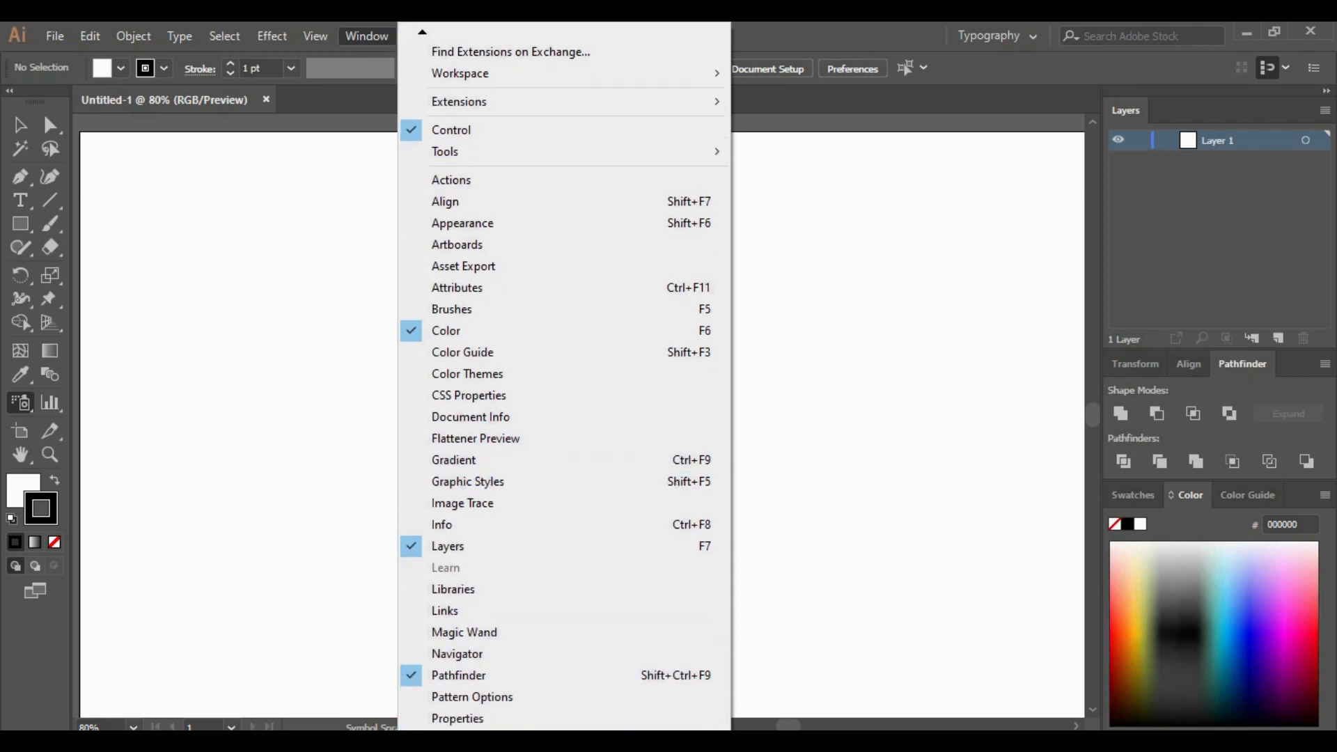
{"action": "scroll", "coordinate": [475, 665], "scroll_direction": "down", "scroll_amount": 3}
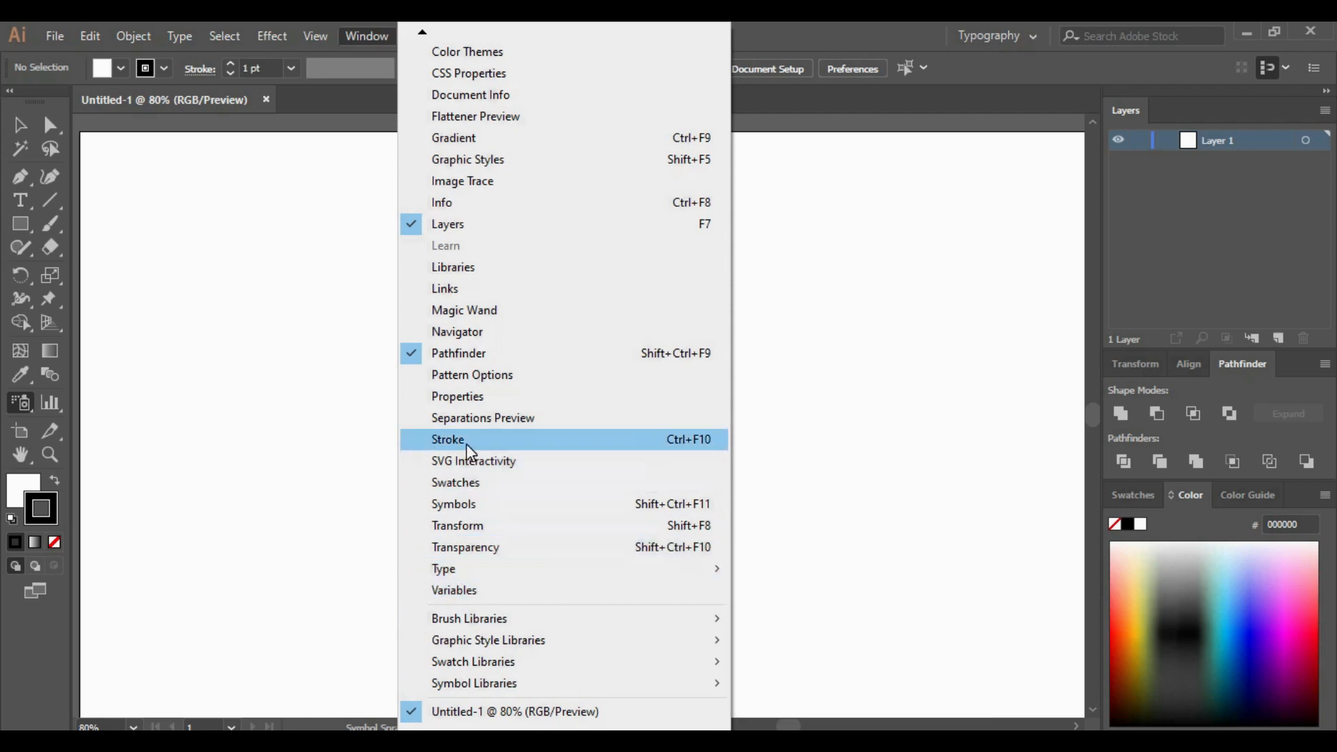
{"action": "left_click", "coordinate": [458, 509]}
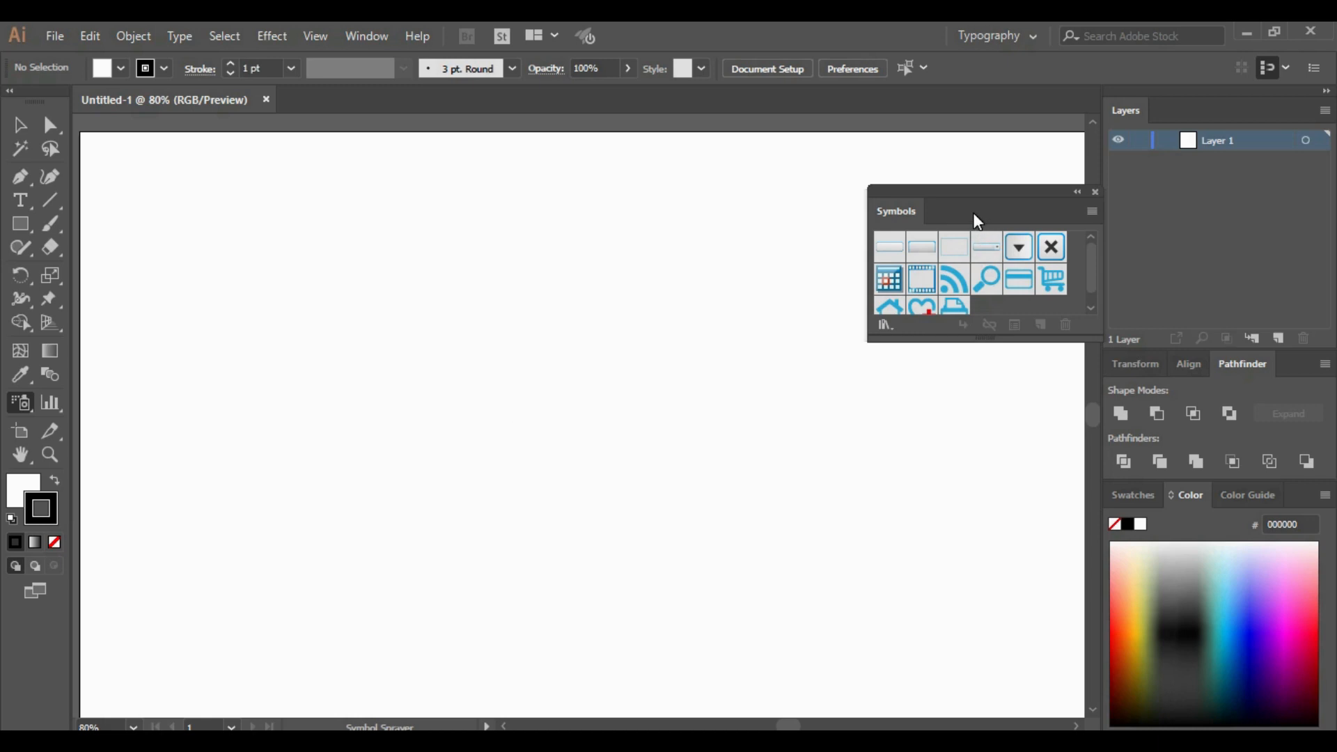
{"action": "left_click_drag", "start_coordinate": [988, 195], "coordinate": [546, 208]}
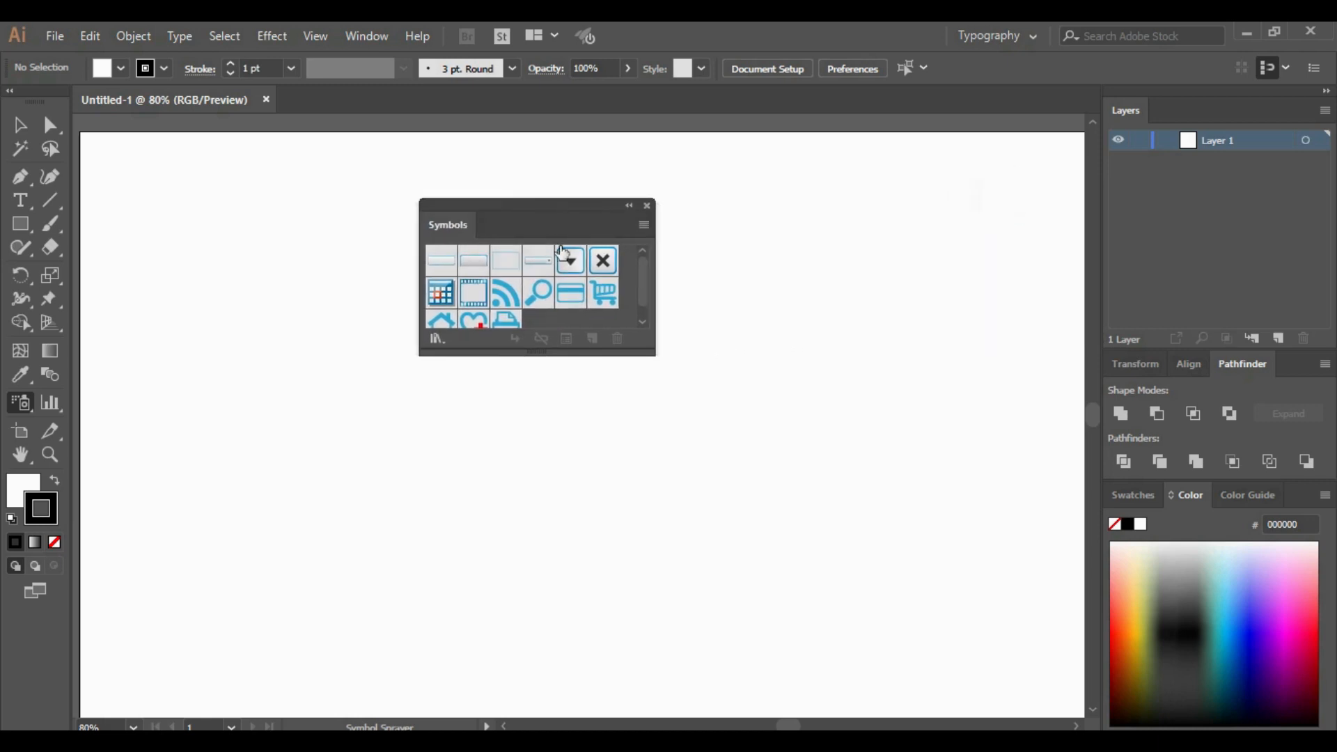
{"action": "left_click_drag", "start_coordinate": [647, 357], "coordinate": [806, 467]}
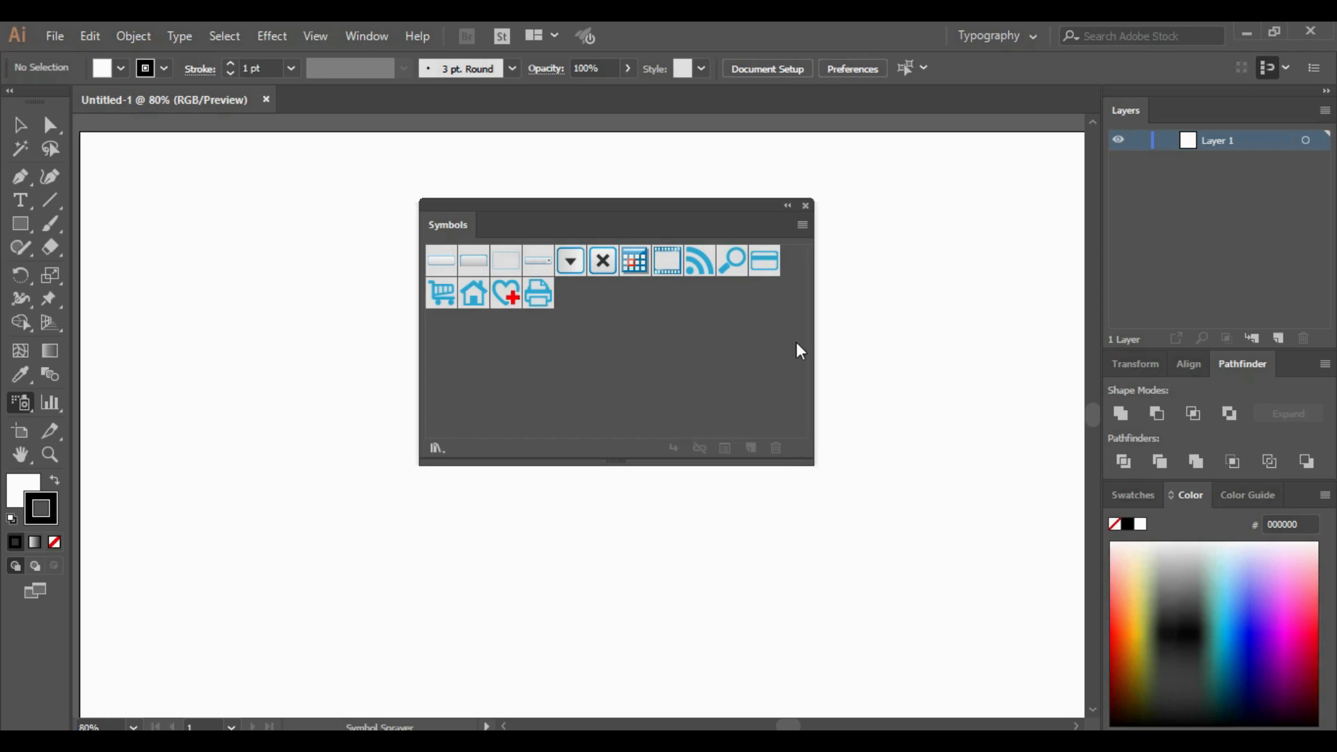
- Open the Flowers symbol library
{"action": "left_click", "coordinate": [803, 225]}
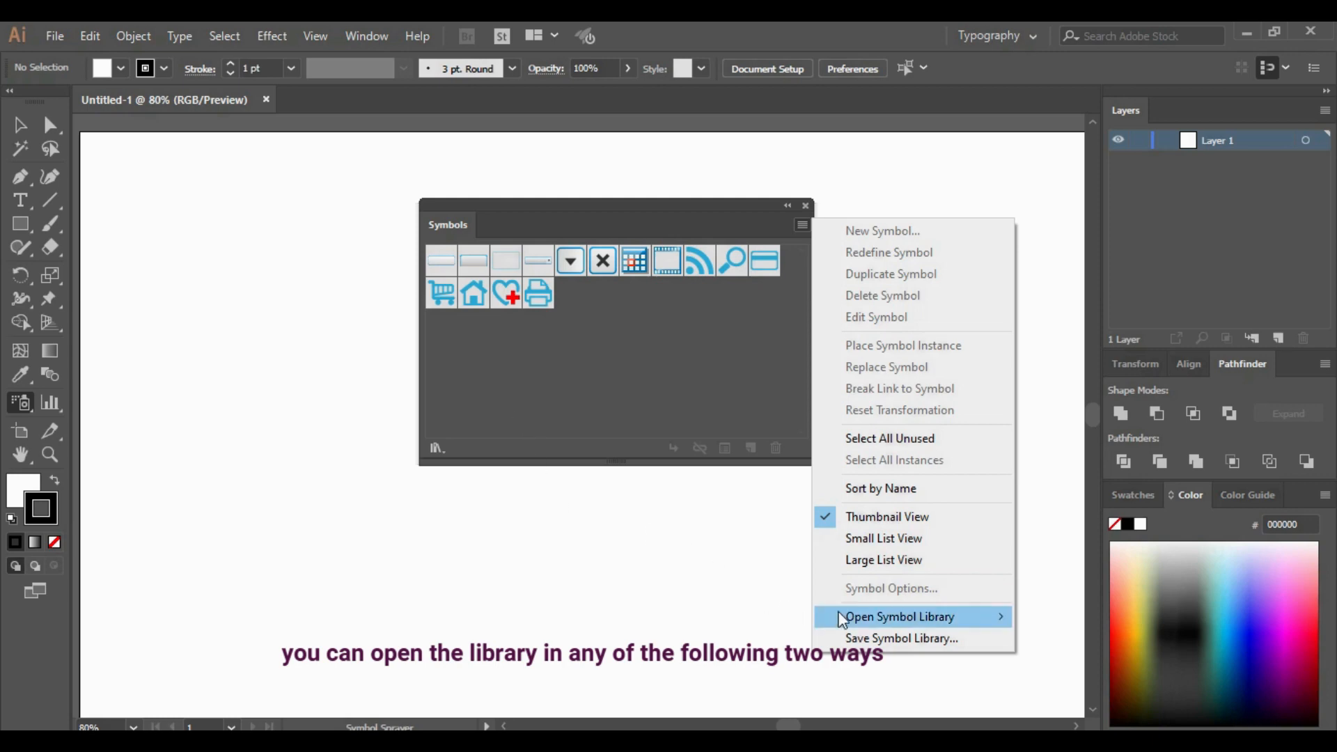
{"action": "left_click", "coordinate": [862, 617]}
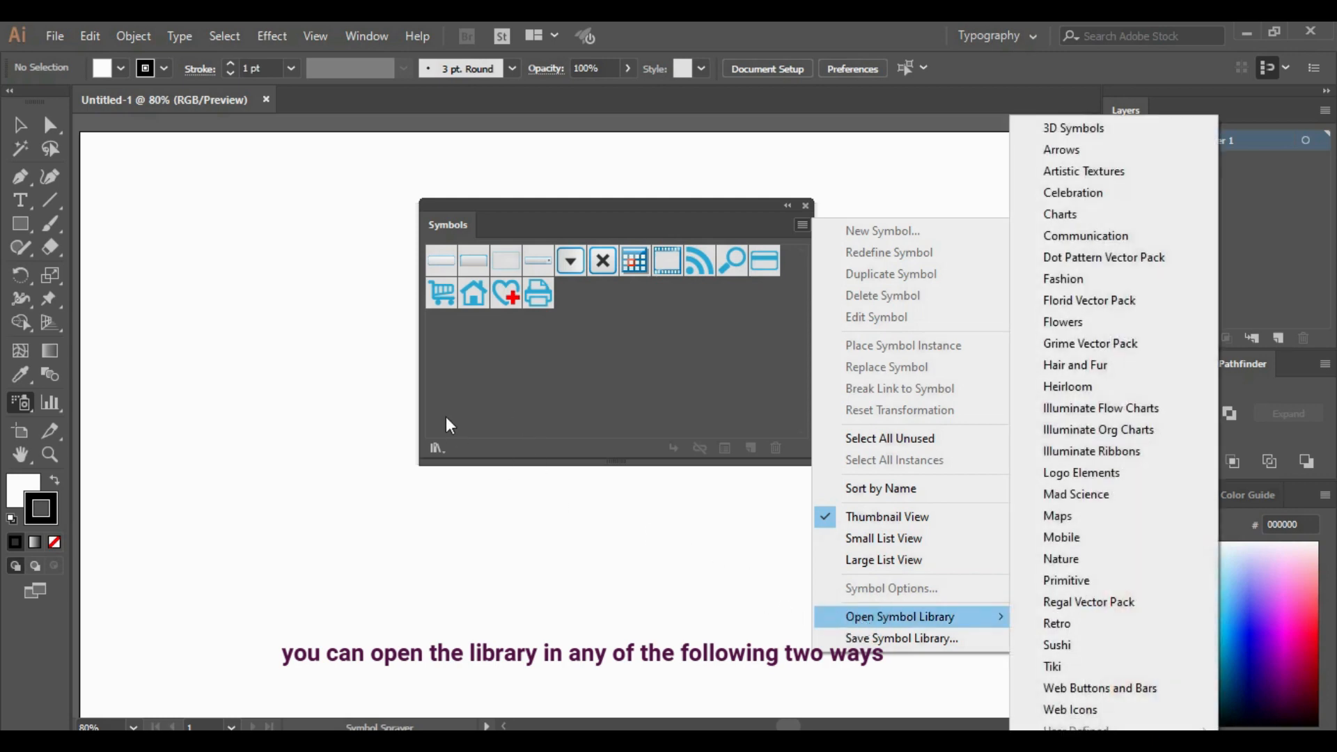
{"action": "left_click", "coordinate": [437, 449]}
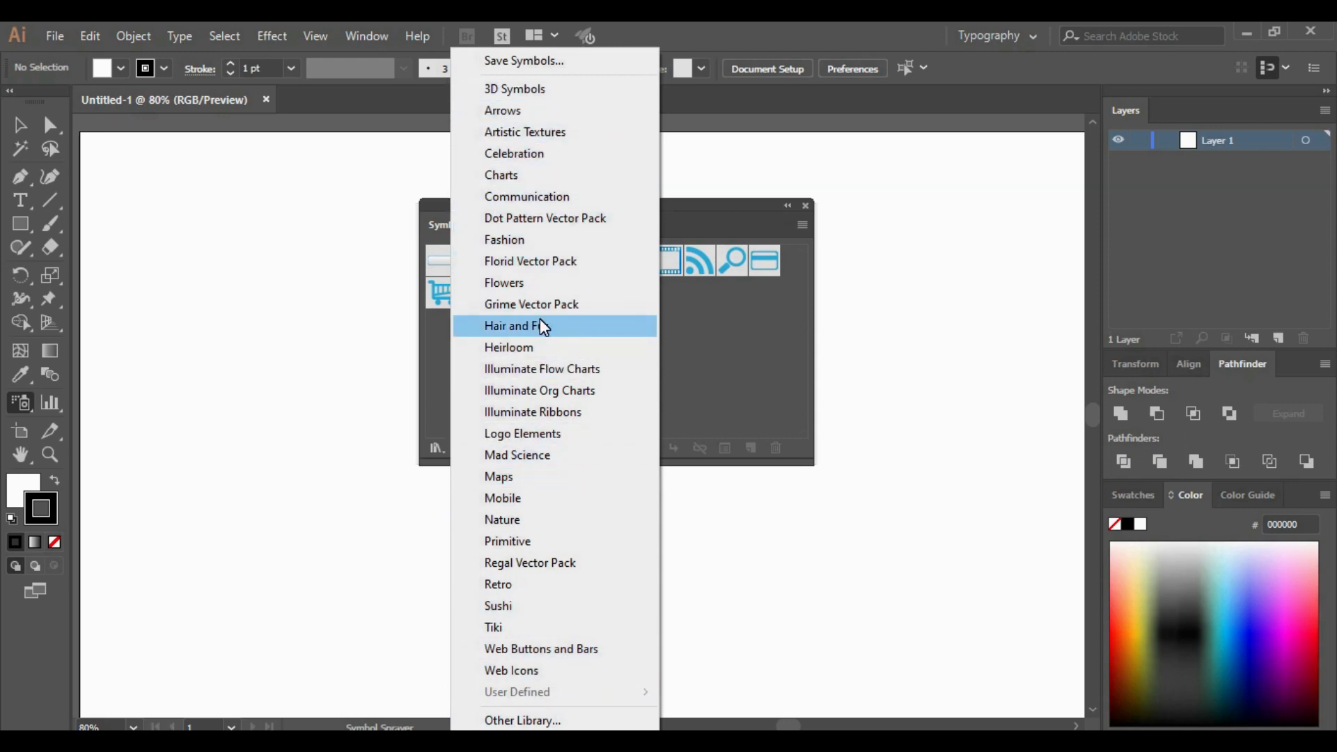
{"action": "left_click", "coordinate": [546, 281]}
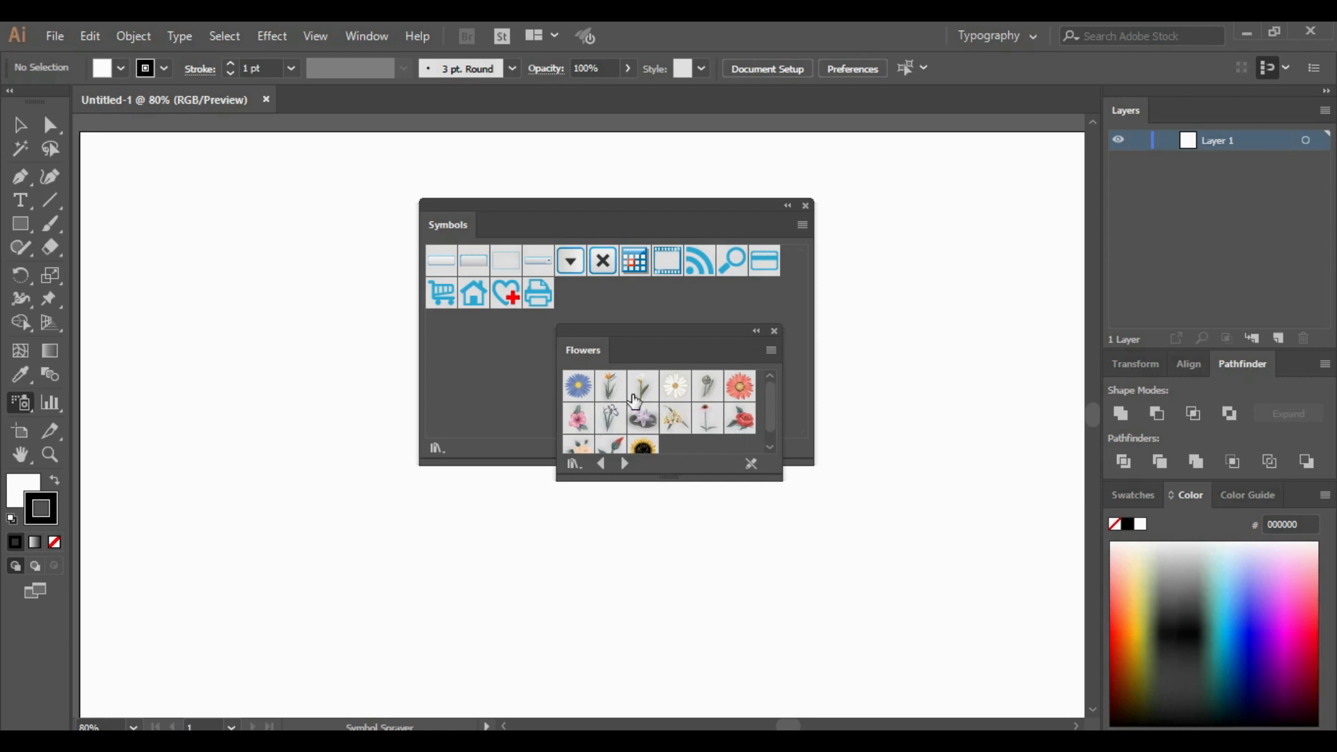
- Add the blue flower, the pink Gerbera and the sunflower from the Flowers library to the document's symbols
{"action": "left_click", "coordinate": [586, 395]}
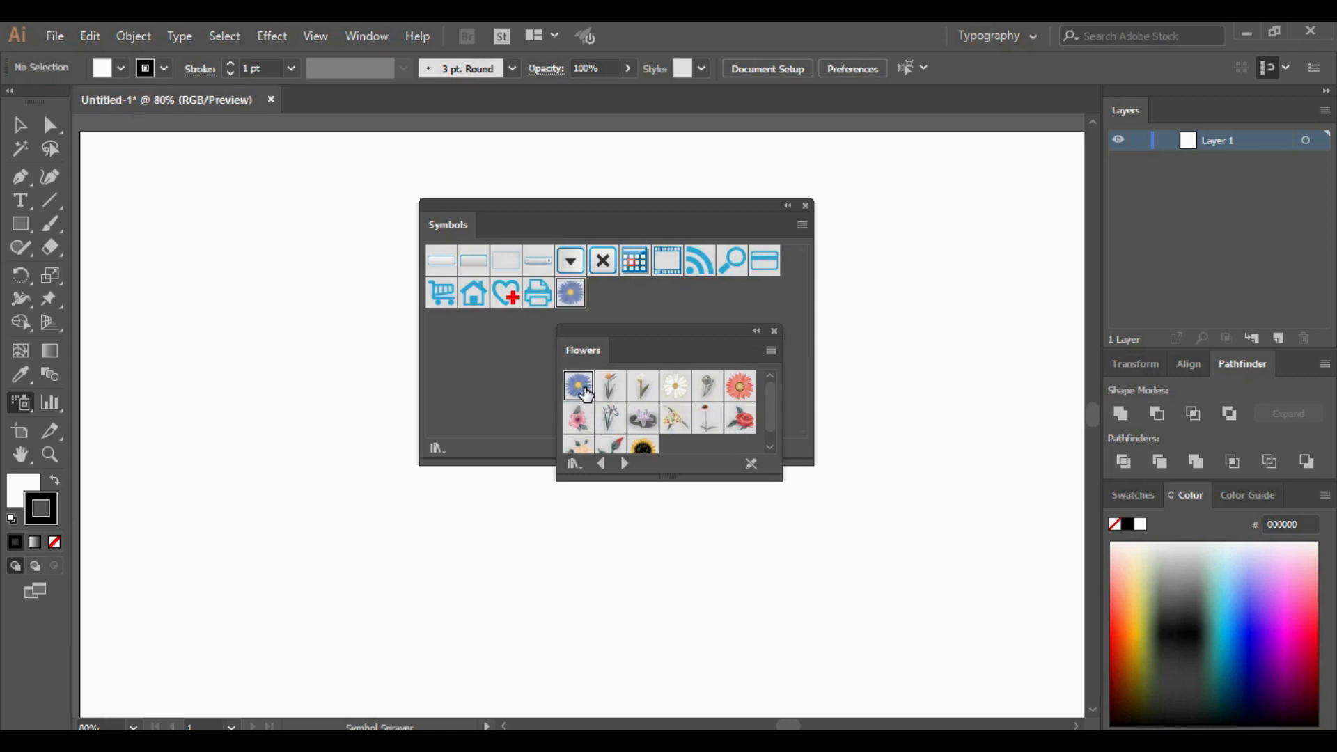
{"action": "left_click", "coordinate": [740, 397]}
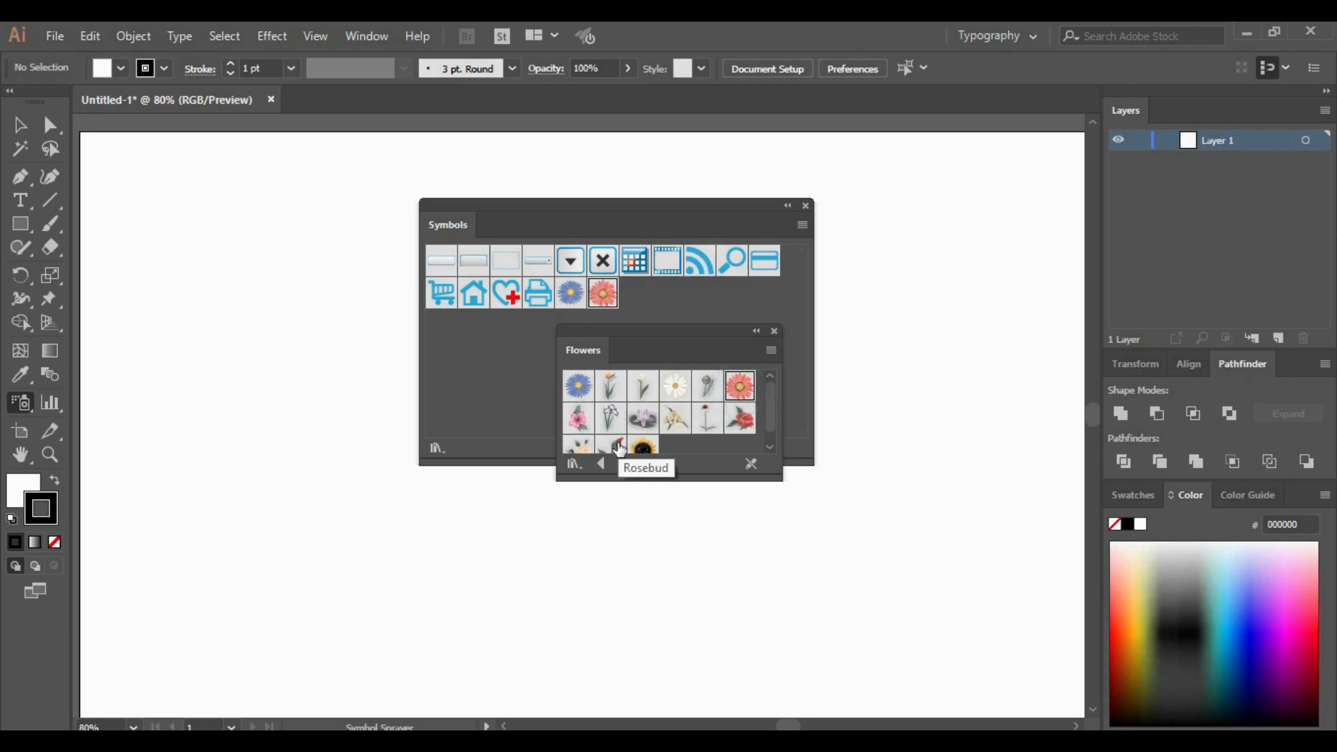
{"action": "scroll", "coordinate": [645, 435], "scroll_direction": "down", "scroll_amount": 1}
{"action": "left_click", "coordinate": [644, 438]}
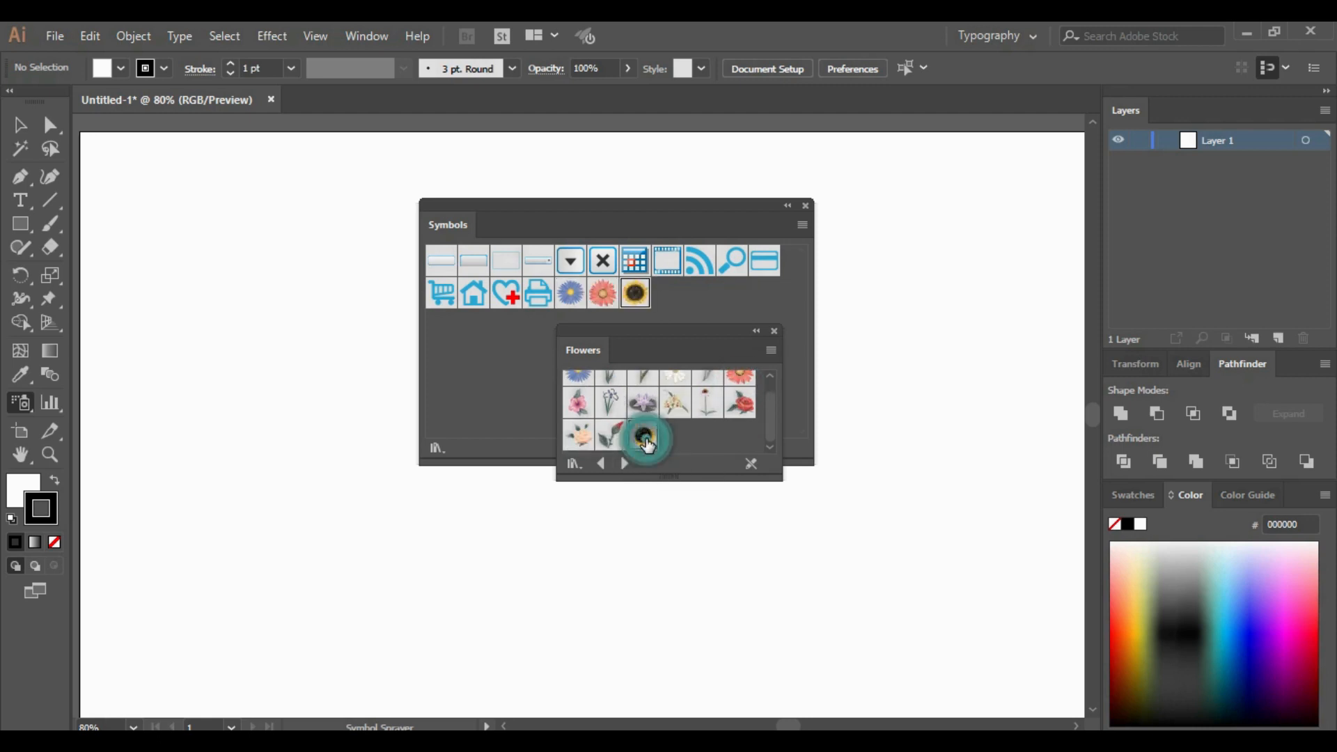
- Browse the Logo Elements and Dot Pattern Vector Pack symbol libraries, and close the library panel
{"action": "left_click", "coordinate": [576, 464]}
{"action": "left_click", "coordinate": [642, 435]}
{"action": "scroll", "coordinate": [734, 443], "scroll_direction": "down", "scroll_amount": 3}
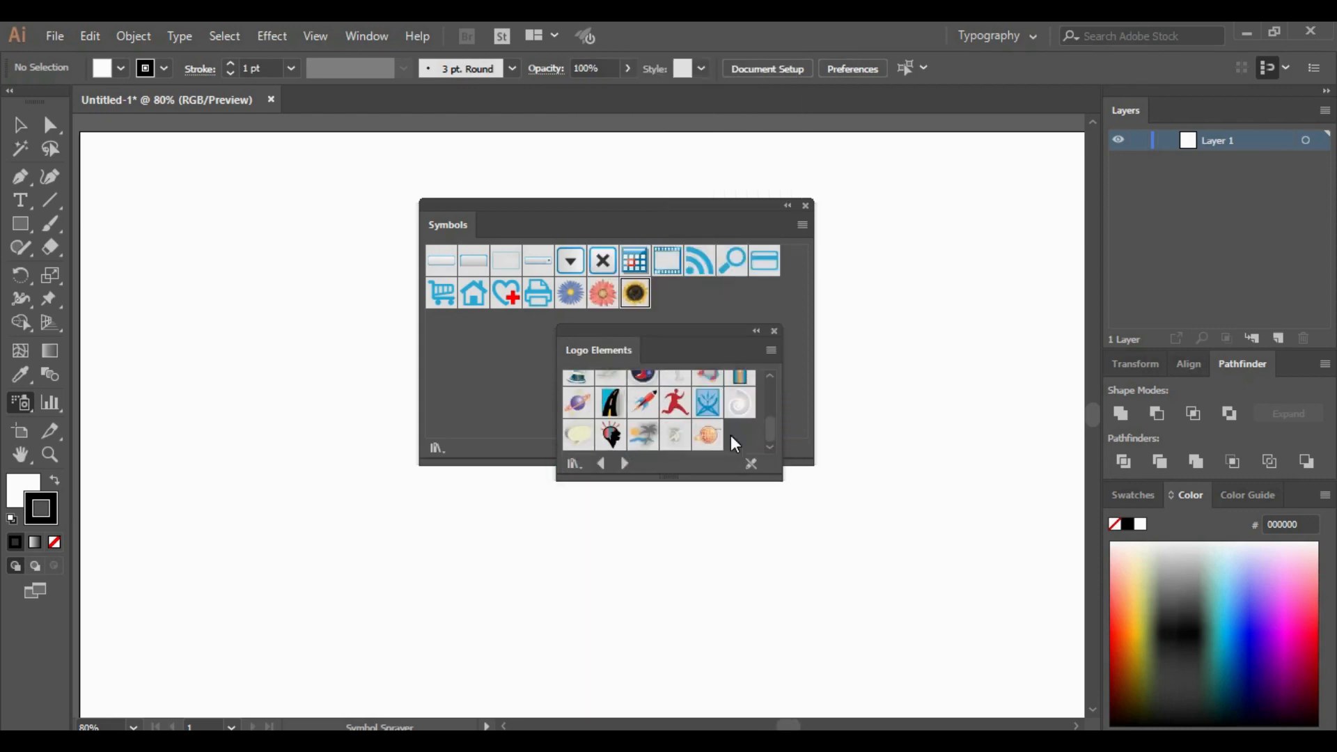
{"action": "scroll", "coordinate": [732, 439], "scroll_direction": "up", "scroll_amount": 3}
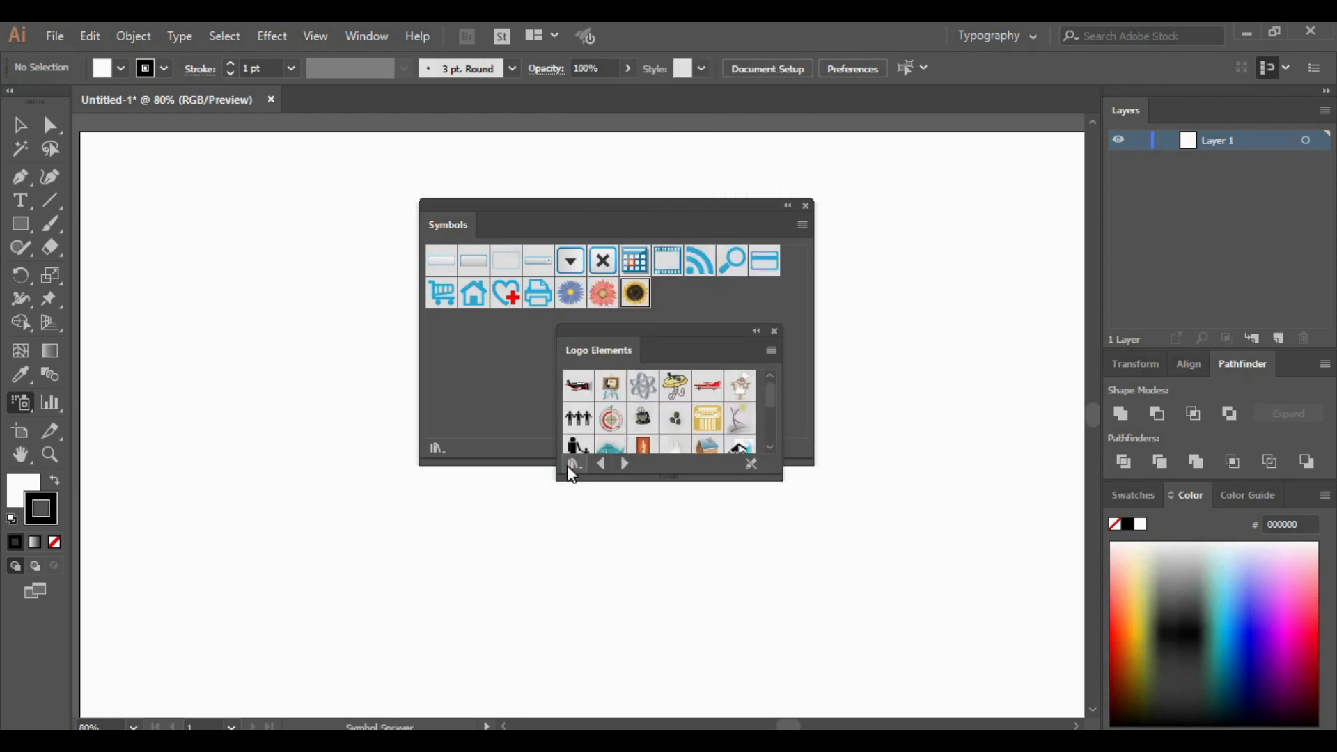
{"action": "left_click", "coordinate": [573, 464]}
{"action": "left_click", "coordinate": [717, 217]}
{"action": "scroll", "coordinate": [681, 444], "scroll_direction": "down", "scroll_amount": 1}
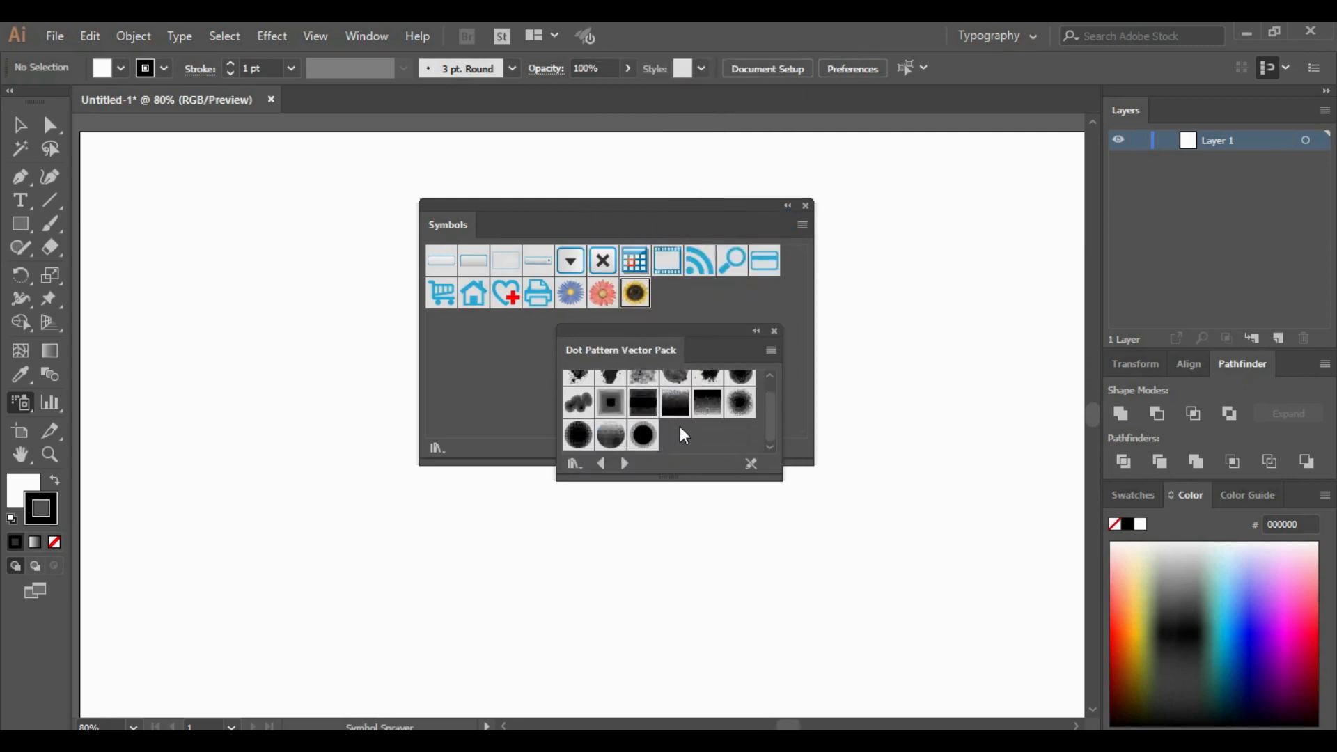
{"action": "scroll", "coordinate": [724, 422], "scroll_direction": "up", "scroll_amount": 1}
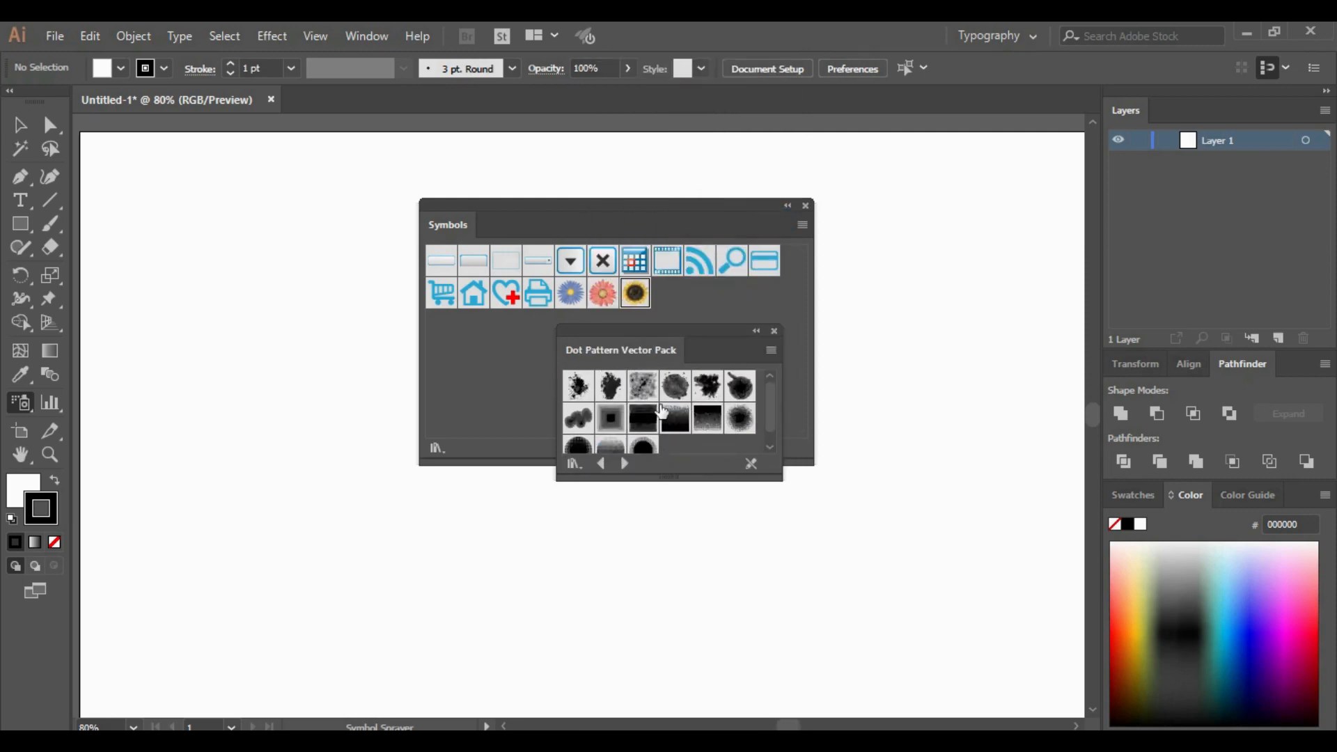
{"action": "left_click", "coordinate": [774, 331]}
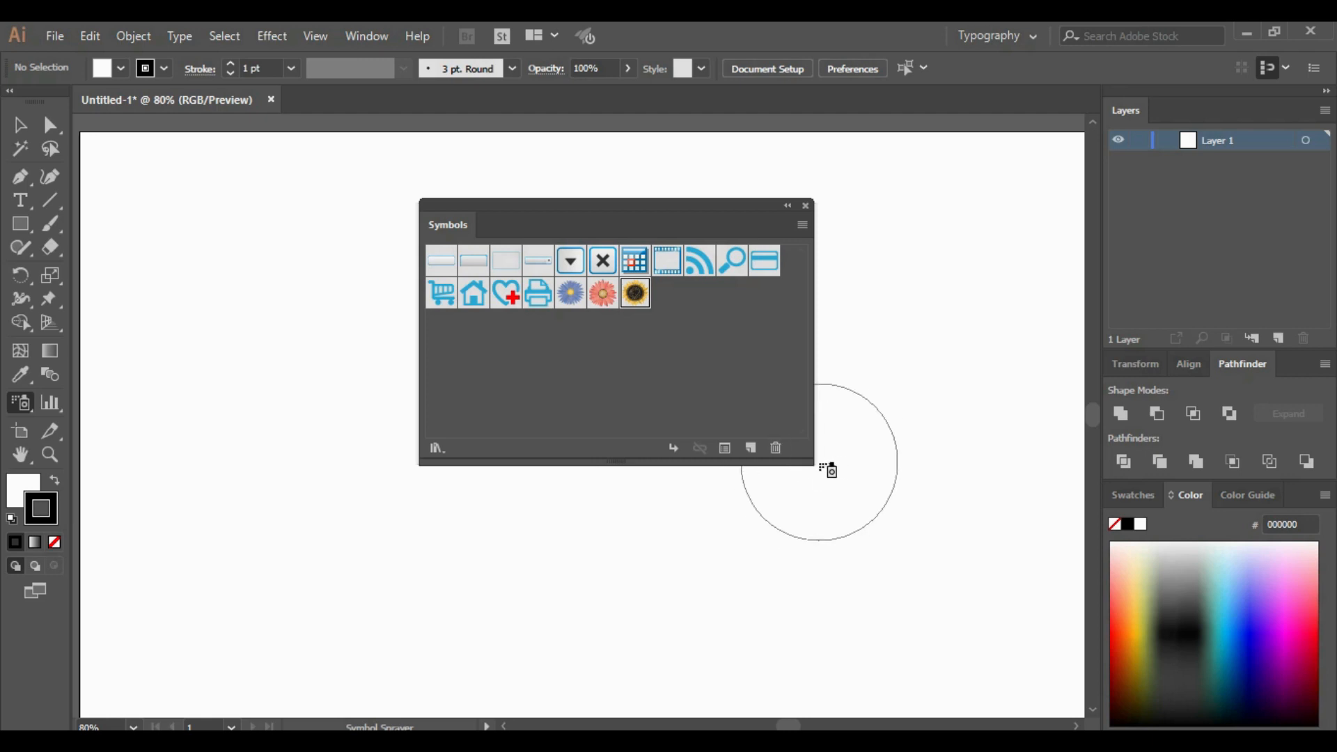
- Shrink the Symbols panel, move it off the artboard and select the pink Gerbera symbol
{"action": "left_click_drag", "start_coordinate": [811, 462], "coordinate": [720, 367]}
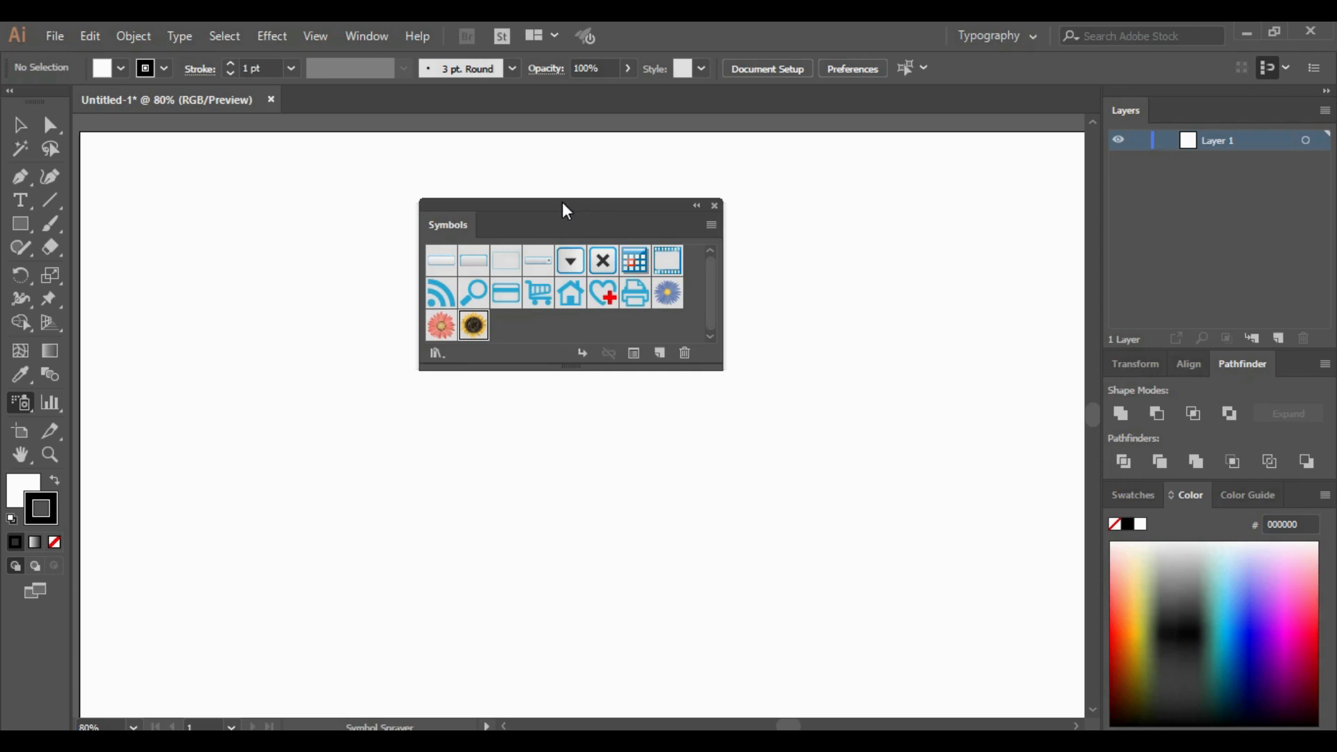
{"action": "left_click_drag", "start_coordinate": [564, 208], "coordinate": [1239, 176]}
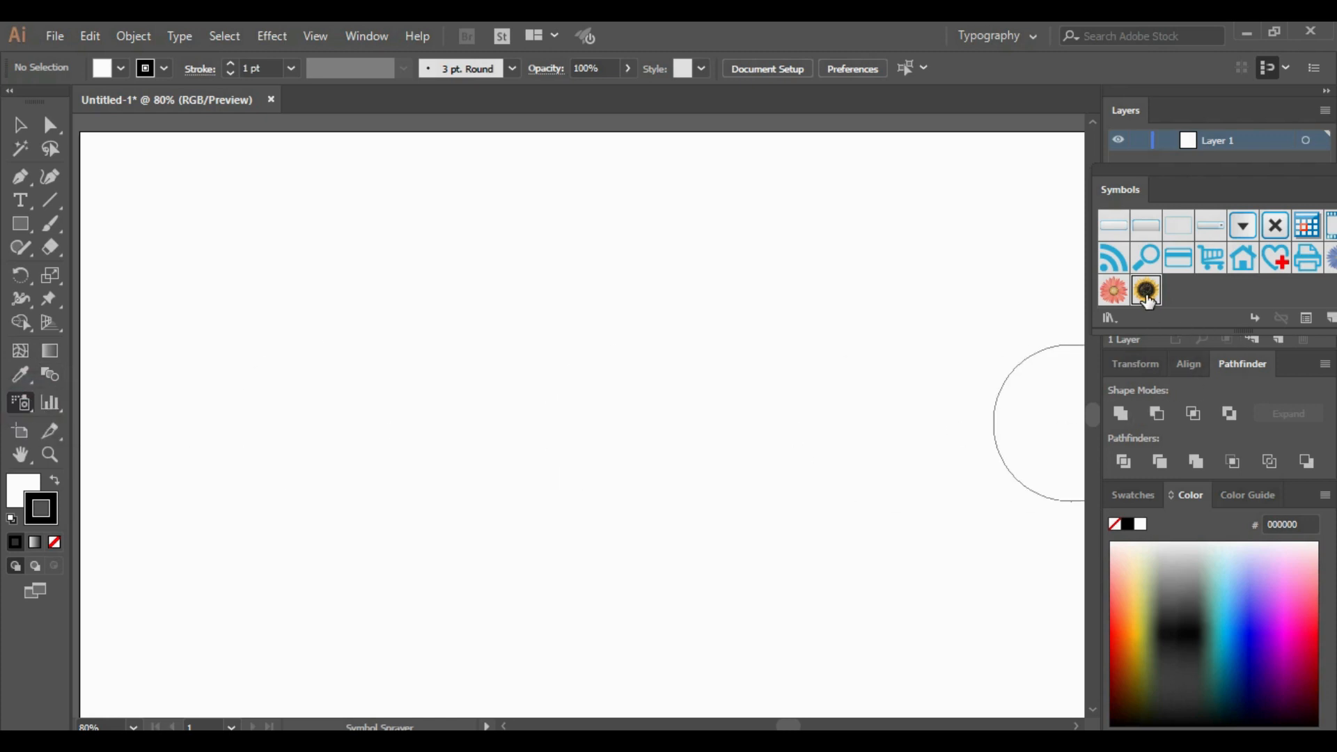
{"action": "left_click", "coordinate": [1114, 290]}
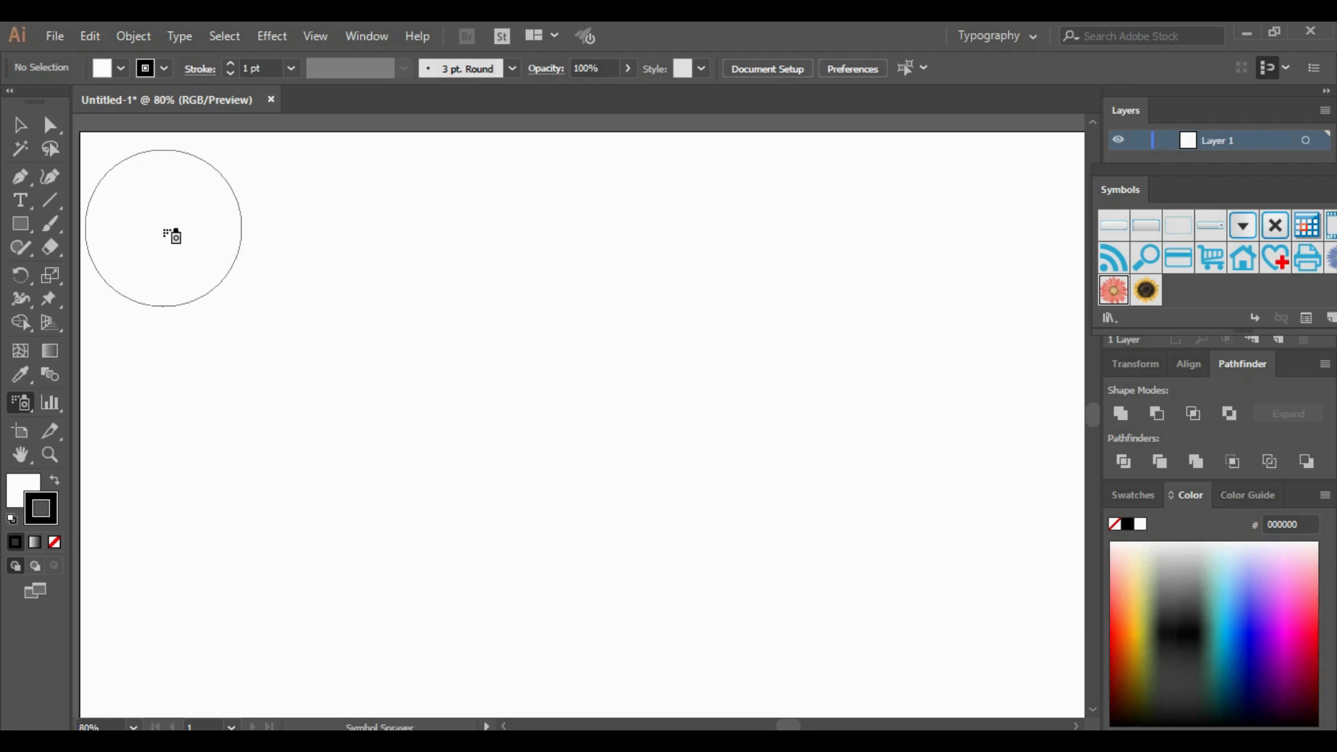
- Enlarge the sprayer brush and place two single Gerbera flowers on the artboard
{"action": "key", "text": "bracketright"}
{"action": "key", "text": "bracketright"}
{"action": "key", "text": "bracketright"}
{"action": "key", "text": "bracketright"}
{"action": "key", "text": "bracketright"}
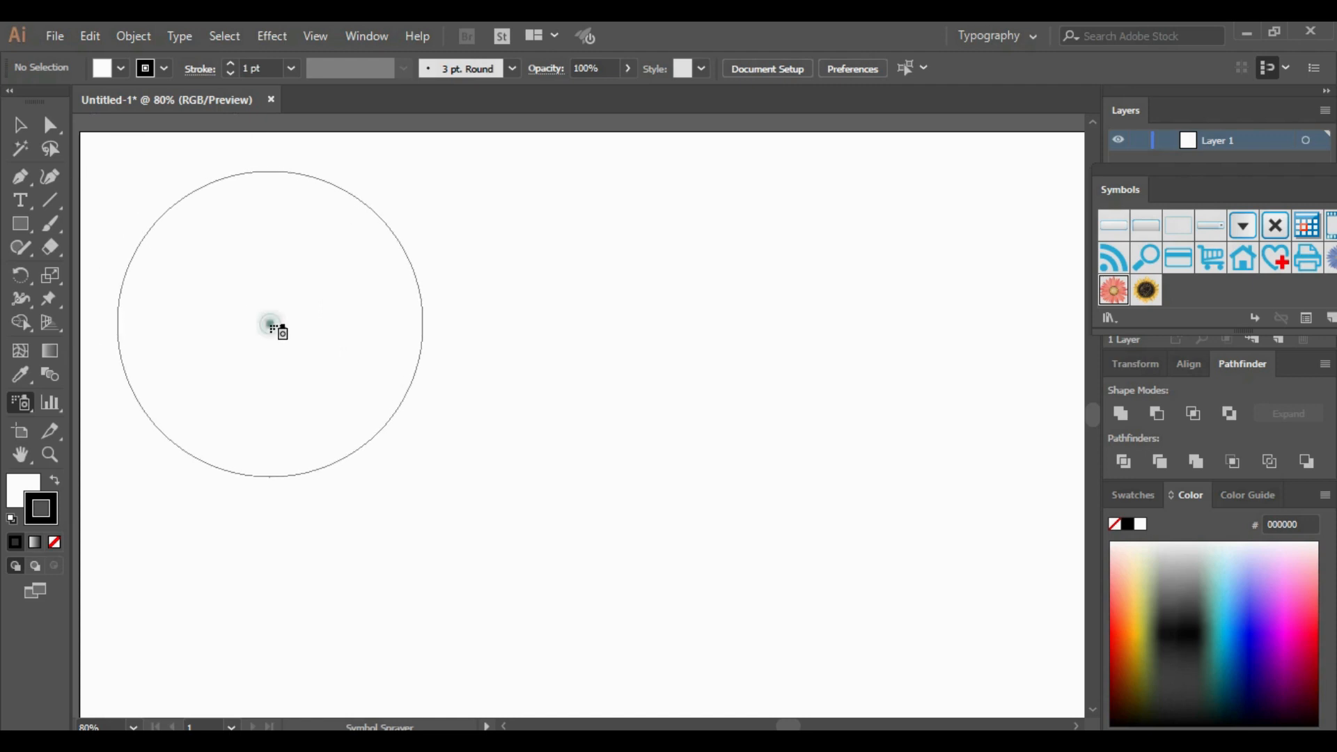
{"action": "left_click", "coordinate": [271, 326]}
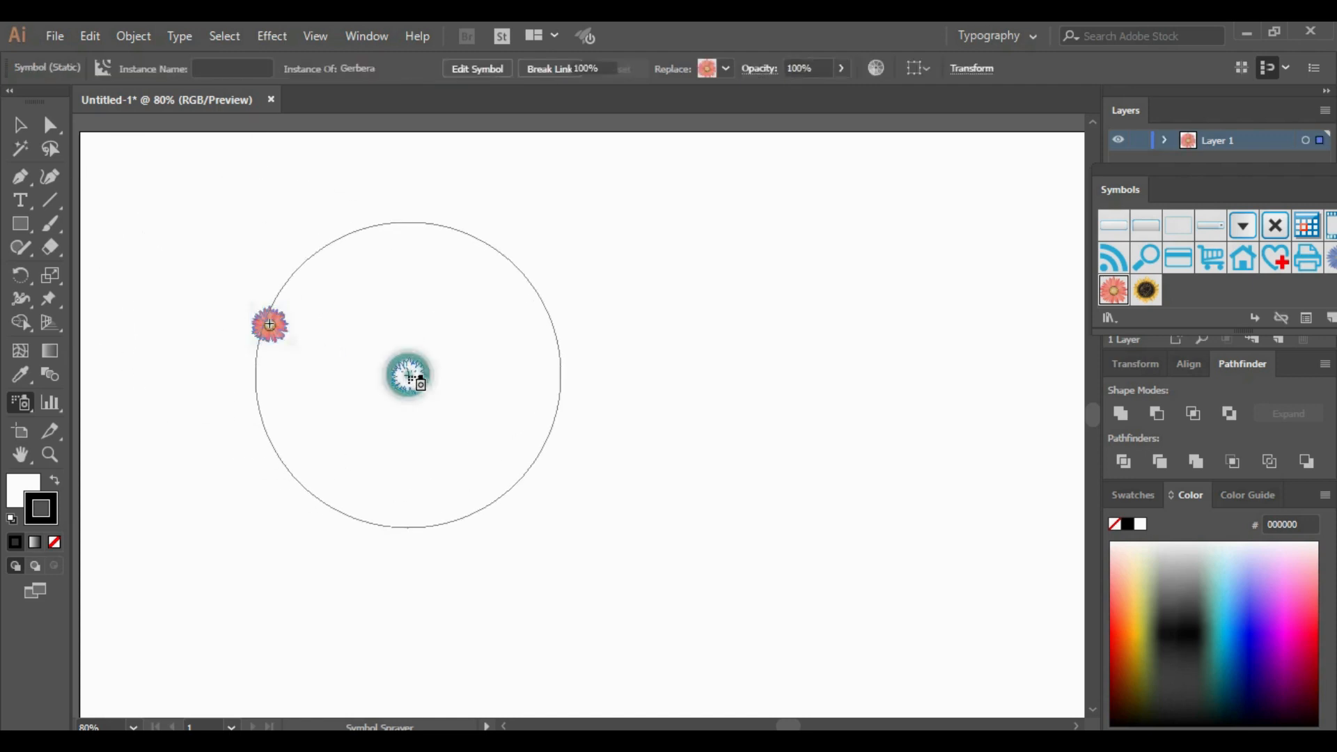
{"action": "left_click", "coordinate": [410, 376]}
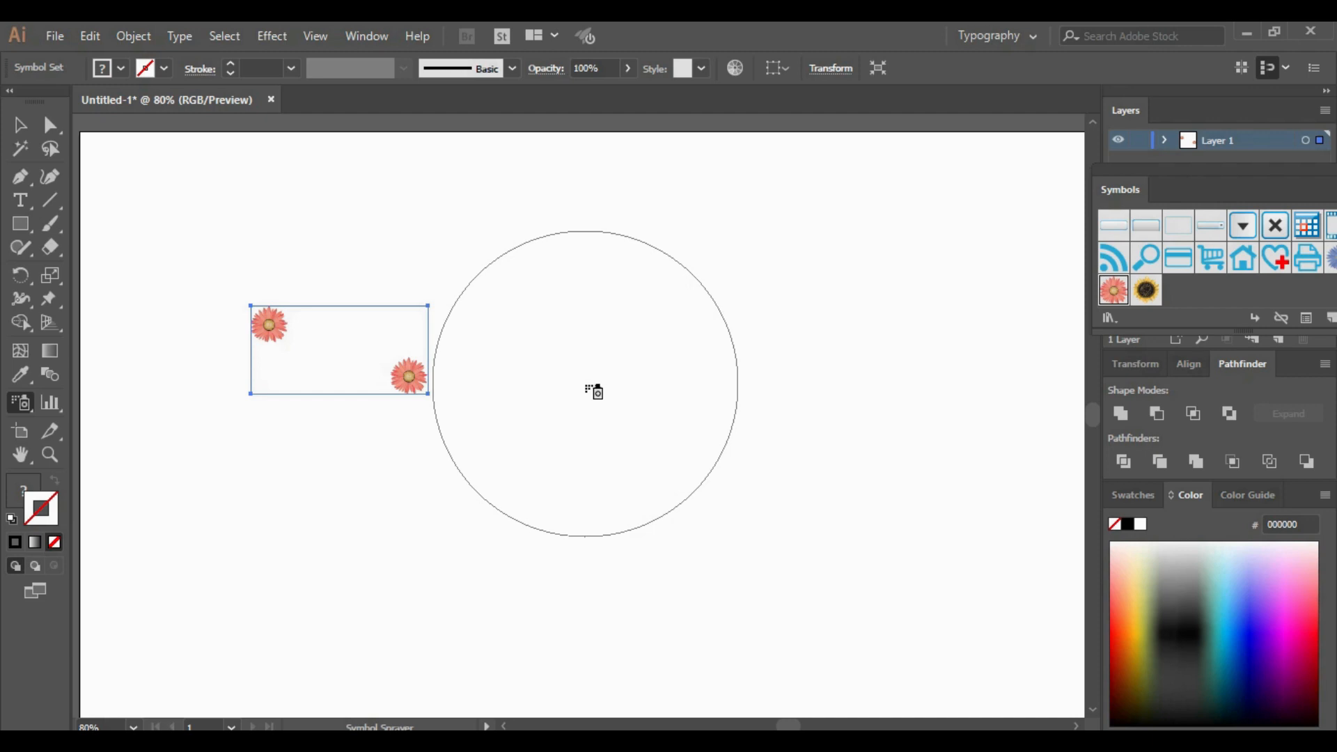
- Reduce the Symbol Sprayer brush to a small diameter
{"action": "key", "text": "bracketleft"}
{"action": "key", "text": "bracketleft"}
{"action": "key", "text": "bracketleft"}
{"action": "key", "text": "bracketleft"}
{"action": "key", "text": "bracketleft"}
{"action": "key", "text": "bracketleft"}
{"action": "key", "text": "bracketleft"}
{"action": "key", "text": "bracketleft"}
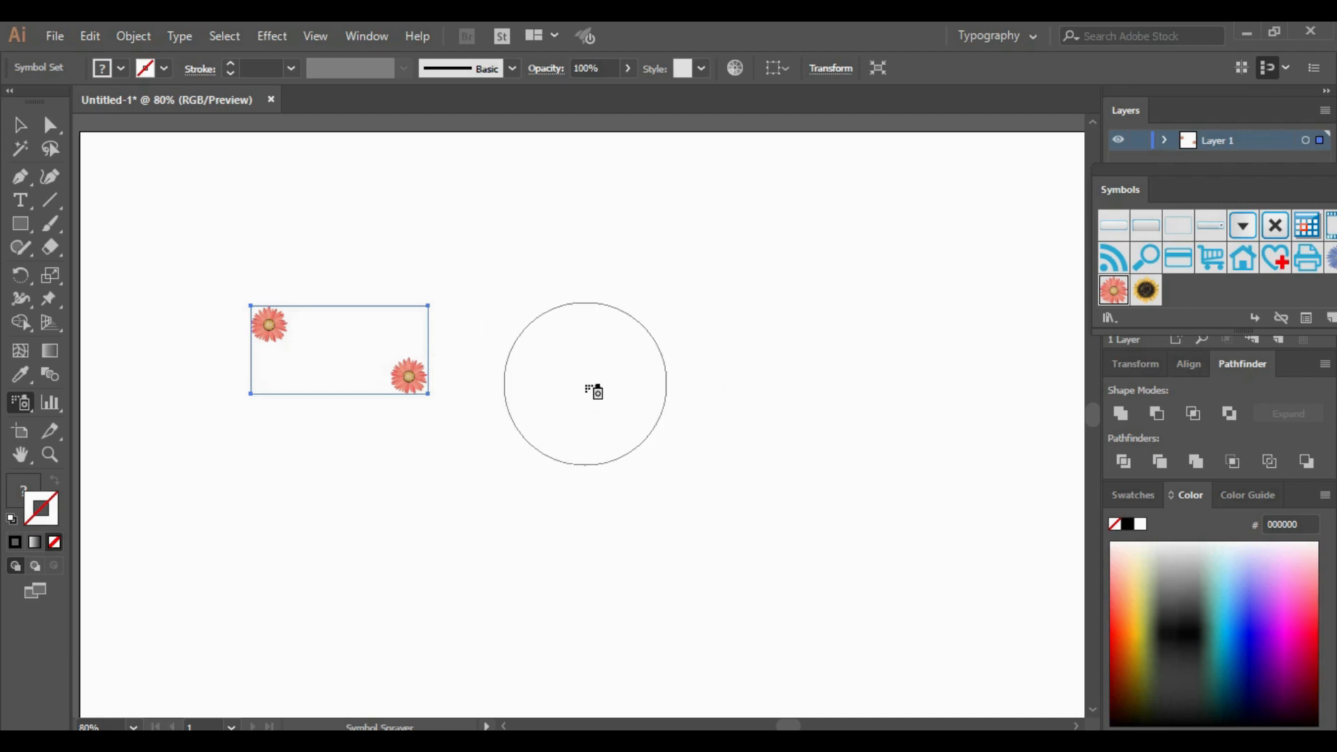
{"action": "key", "text": "bracketleft"}
{"action": "key", "text": "bracketleft"}
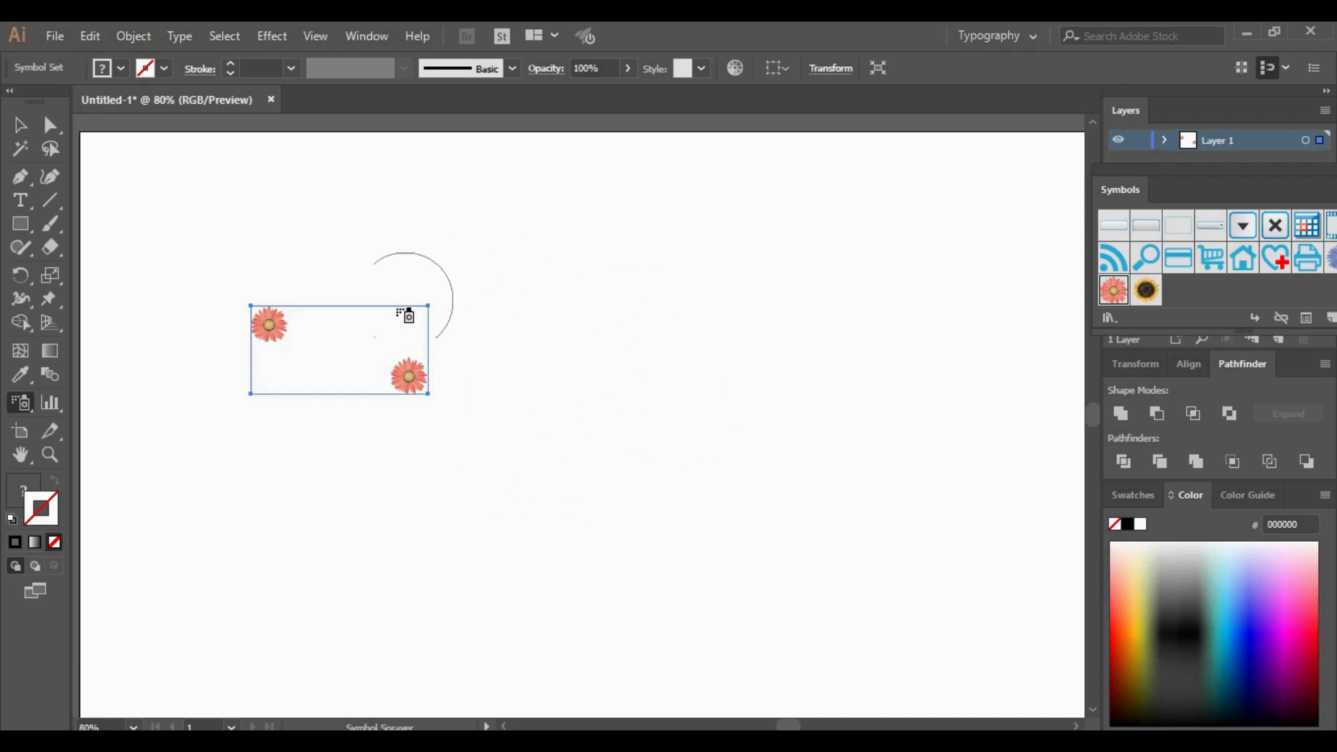
- Spray curved trails of Gerbera flowers across the artboard, and delete the whole symbol set
{"action": "mouse_move", "coordinate": [184, 195]}
{"action": "left_mouse_down"}
{"action": "mouse_move", "coordinate": [163, 334]}
{"action": "mouse_move", "coordinate": [186, 411]}
{"action": "mouse_move", "coordinate": [330, 490]}
{"action": "mouse_move", "coordinate": [512, 501]}
{"action": "mouse_move", "coordinate": [518, 555]}
{"action": "mouse_move", "coordinate": [457, 605]}
{"action": "mouse_move", "coordinate": [406, 641]}
{"action": "left_mouse_up"}
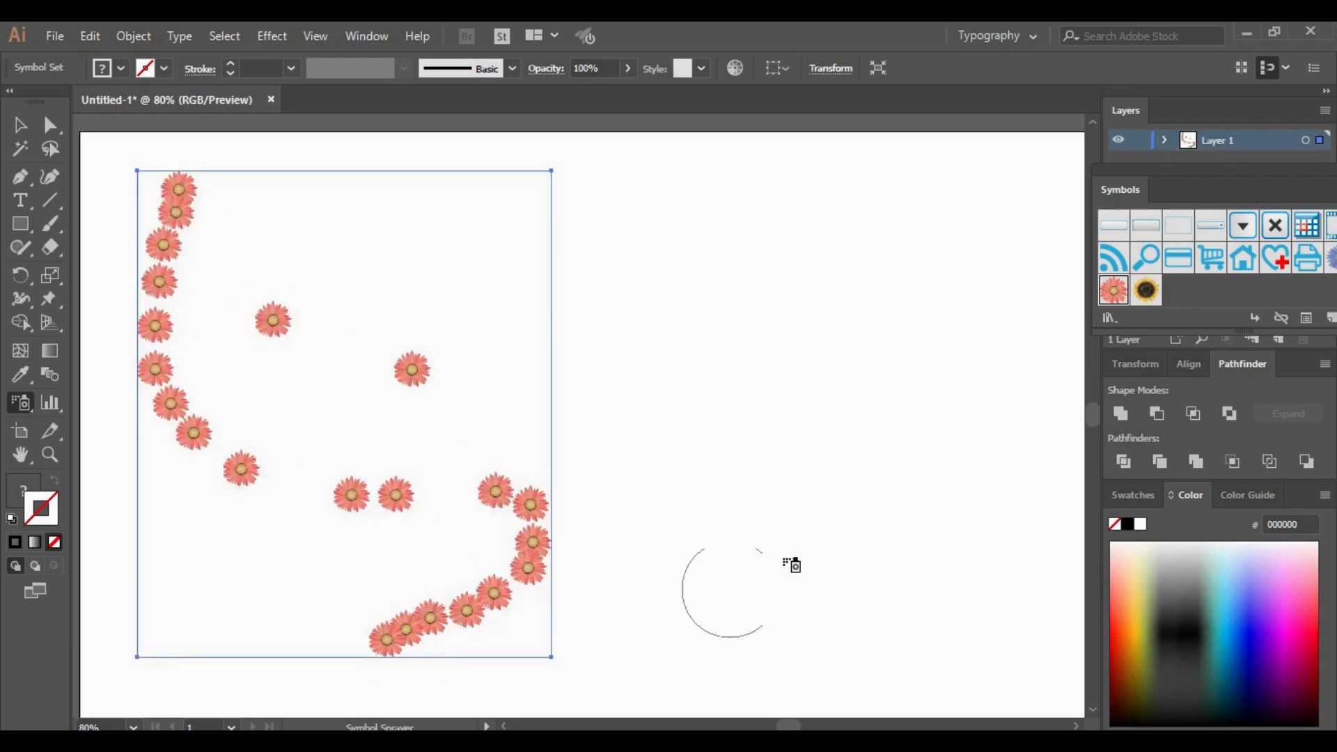
{"action": "mouse_move", "coordinate": [606, 260]}
{"action": "left_mouse_down"}
{"action": "mouse_move", "coordinate": [649, 321]}
{"action": "mouse_move", "coordinate": [711, 490]}
{"action": "mouse_move", "coordinate": [830, 469]}
{"action": "mouse_move", "coordinate": [801, 300]}
{"action": "left_mouse_up"}
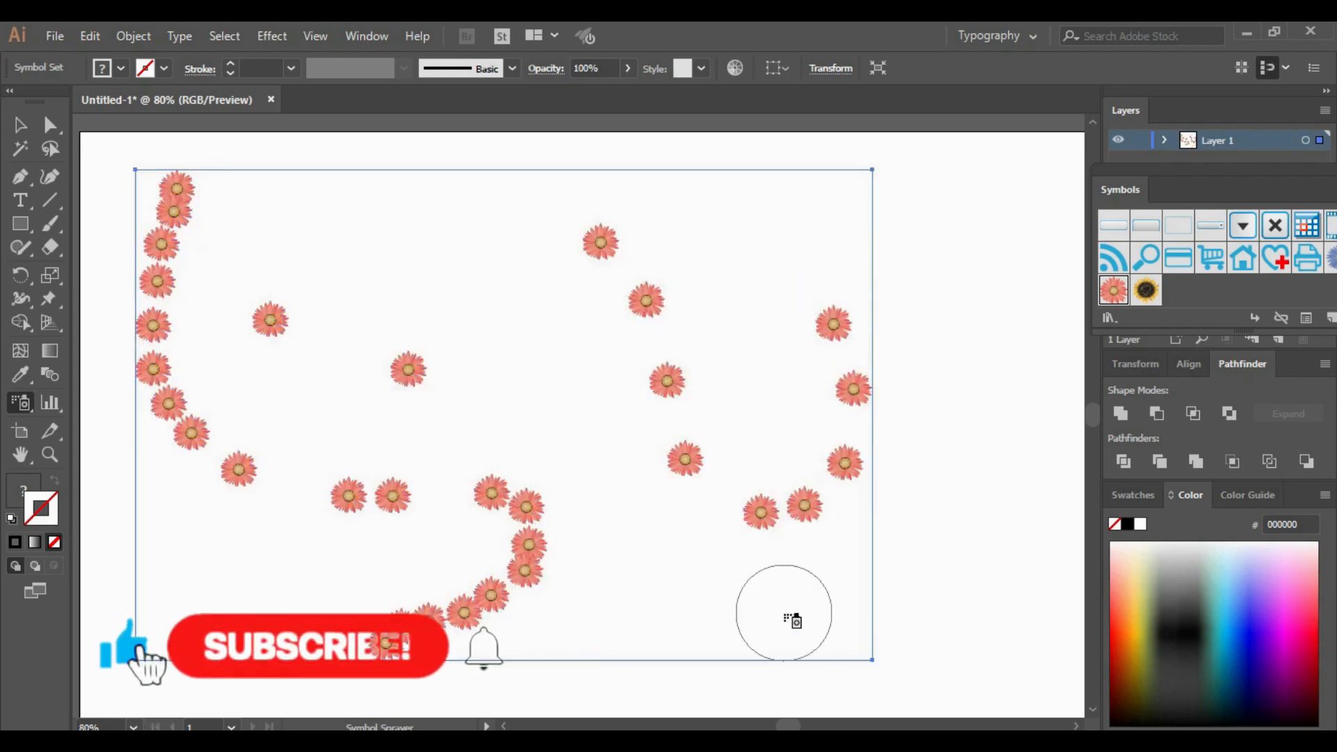
{"action": "key", "text": "Delete"}
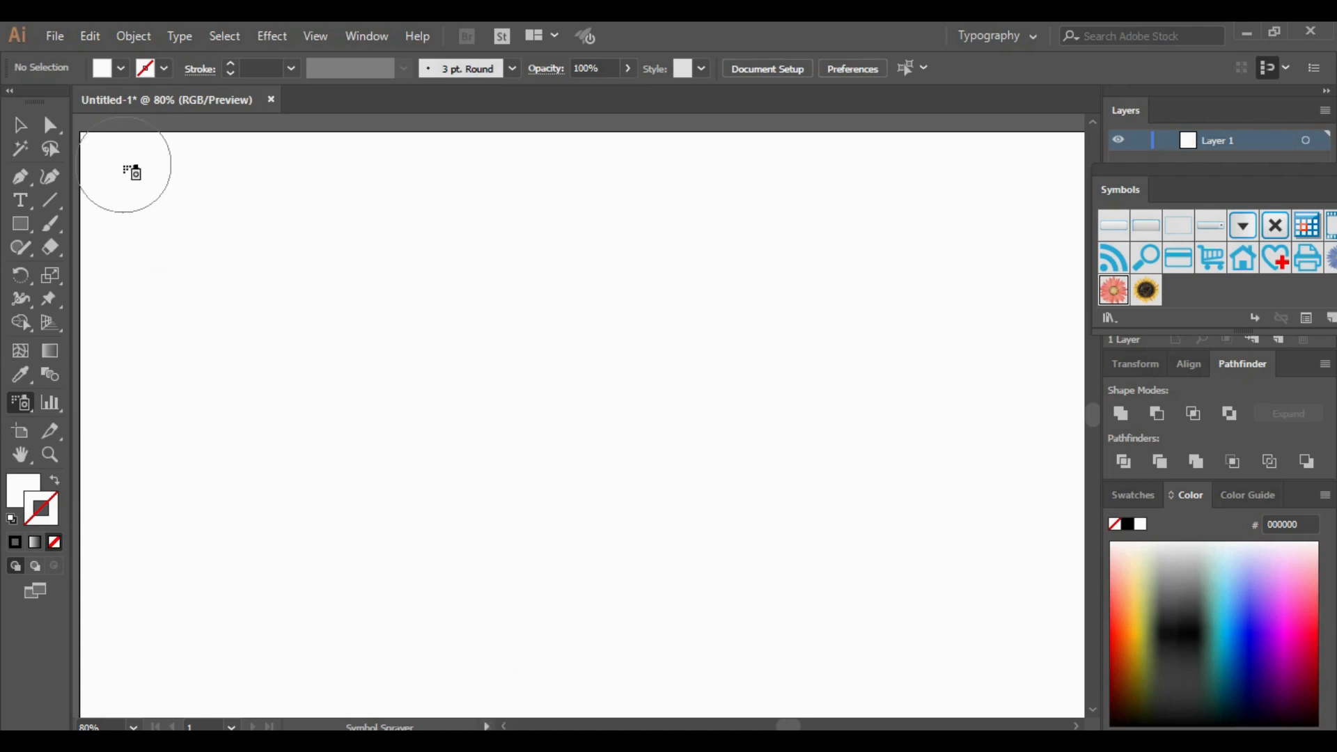
- Scatter Gerbera flowers loosely over the entire artboard
{"action": "mouse_move", "coordinate": [122, 172]}
{"action": "left_mouse_down"}
{"action": "mouse_move", "coordinate": [197, 245]}
{"action": "mouse_move", "coordinate": [144, 307]}
{"action": "mouse_move", "coordinate": [150, 328]}
{"action": "left_mouse_up"}
{"action": "mouse_move", "coordinate": [188, 450]}
{"action": "left_mouse_down"}
{"action": "mouse_move", "coordinate": [272, 373]}
{"action": "mouse_move", "coordinate": [161, 355]}
{"action": "mouse_move", "coordinate": [200, 477]}
{"action": "mouse_move", "coordinate": [302, 603]}
{"action": "left_mouse_up"}
{"action": "mouse_move", "coordinate": [425, 453]}
{"action": "left_mouse_down"}
{"action": "mouse_move", "coordinate": [647, 436]}
{"action": "mouse_move", "coordinate": [871, 350]}
{"action": "mouse_move", "coordinate": [302, 295]}
{"action": "mouse_move", "coordinate": [444, 356]}
{"action": "mouse_move", "coordinate": [762, 356]}
{"action": "mouse_move", "coordinate": [985, 177]}
{"action": "mouse_move", "coordinate": [822, 471]}
{"action": "mouse_move", "coordinate": [710, 592]}
{"action": "mouse_move", "coordinate": [674, 697]}
{"action": "mouse_move", "coordinate": [515, 682]}
{"action": "mouse_move", "coordinate": [571, 635]}
{"action": "mouse_move", "coordinate": [470, 198]}
{"action": "mouse_move", "coordinate": [799, 217]}
{"action": "mouse_move", "coordinate": [539, 370]}
{"action": "mouse_move", "coordinate": [79, 326]}
{"action": "left_mouse_up"}
- Spray sunflower symbols into the gaps between the Gerbera flowers
{"action": "left_click", "coordinate": [1145, 290]}
{"action": "mouse_move", "coordinate": [463, 283]}
{"action": "left_mouse_down"}
{"action": "mouse_move", "coordinate": [666, 408]}
{"action": "mouse_move", "coordinate": [332, 489]}
{"action": "mouse_move", "coordinate": [369, 543]}
{"action": "mouse_move", "coordinate": [204, 591]}
{"action": "mouse_move", "coordinate": [181, 311]}
{"action": "mouse_move", "coordinate": [213, 170]}
{"action": "mouse_move", "coordinate": [776, 156]}
{"action": "mouse_move", "coordinate": [734, 263]}
{"action": "mouse_move", "coordinate": [956, 430]}
{"action": "mouse_move", "coordinate": [836, 353]}
{"action": "mouse_move", "coordinate": [742, 537]}
{"action": "mouse_move", "coordinate": [869, 655]}
{"action": "left_mouse_up"}
{"action": "left_click", "coordinate": [348, 684]}
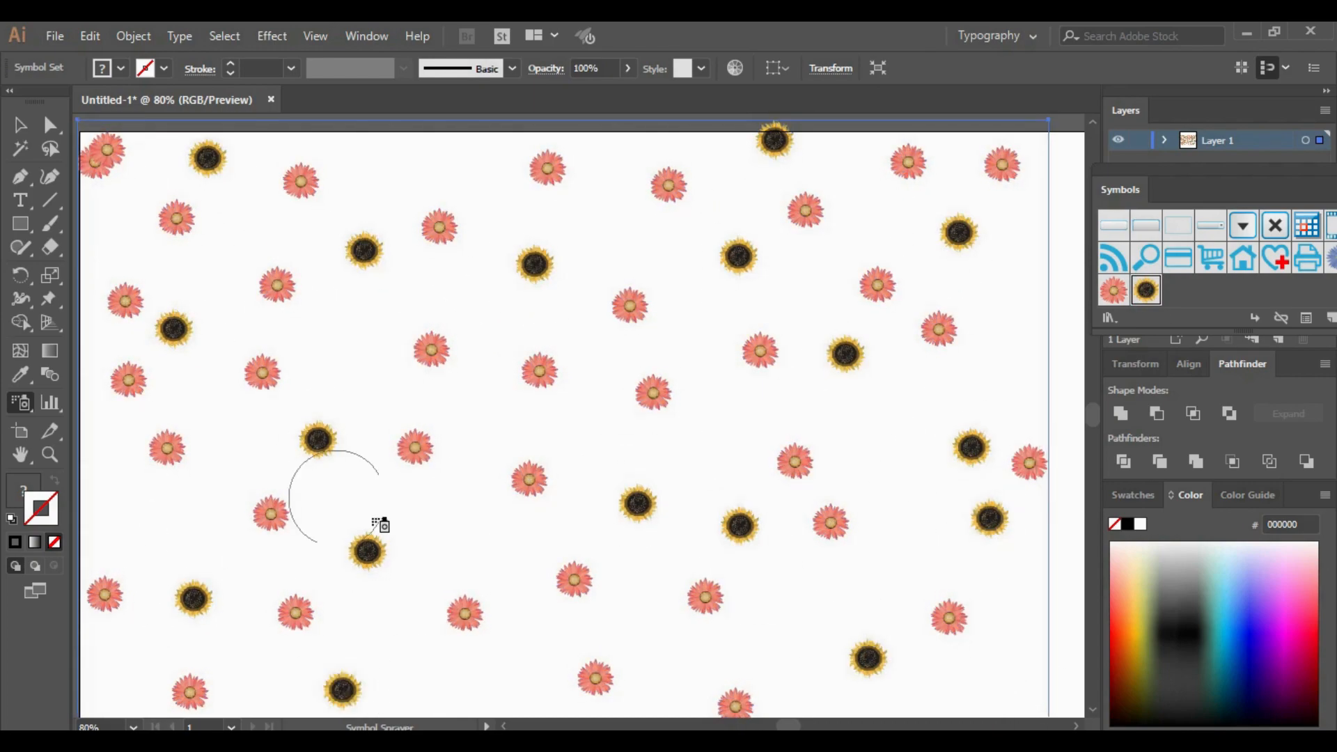
- Place small blue flower symbols in the remaining gaps across the artboard, and close the Symbols panel
{"action": "left_click_drag", "start_coordinate": [1120, 189], "coordinate": [1020, 194]}
{"action": "left_click", "coordinate": [1240, 263]}
{"action": "left_click", "coordinate": [418, 154]}
{"action": "left_click", "coordinate": [478, 280]}
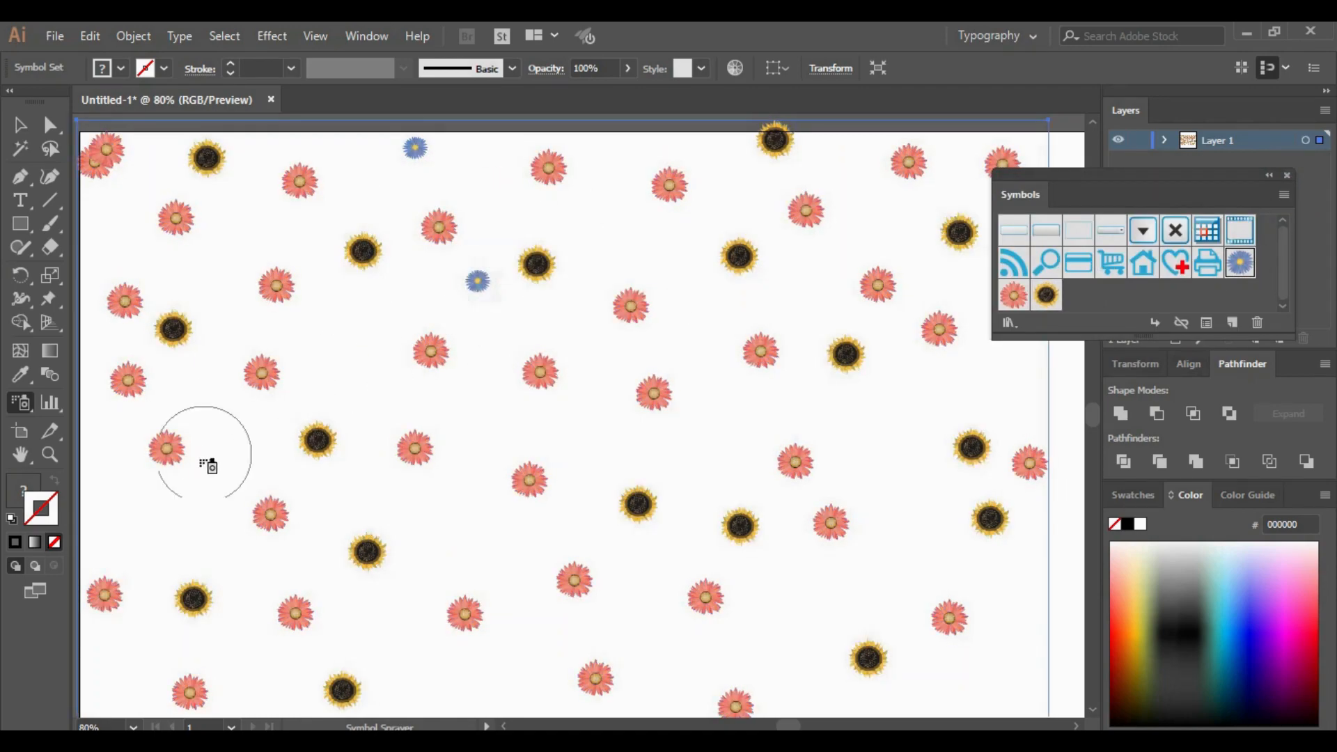
{"action": "left_click", "coordinate": [169, 477]}
{"action": "left_click", "coordinate": [740, 441]}
{"action": "left_click", "coordinate": [435, 524]}
{"action": "left_click", "coordinate": [456, 686]}
{"action": "left_click", "coordinate": [799, 634]}
{"action": "left_click", "coordinate": [910, 453]}
{"action": "left_click", "coordinate": [1022, 673]}
{"action": "left_click", "coordinate": [1030, 374]}
{"action": "left_click", "coordinate": [854, 146]}
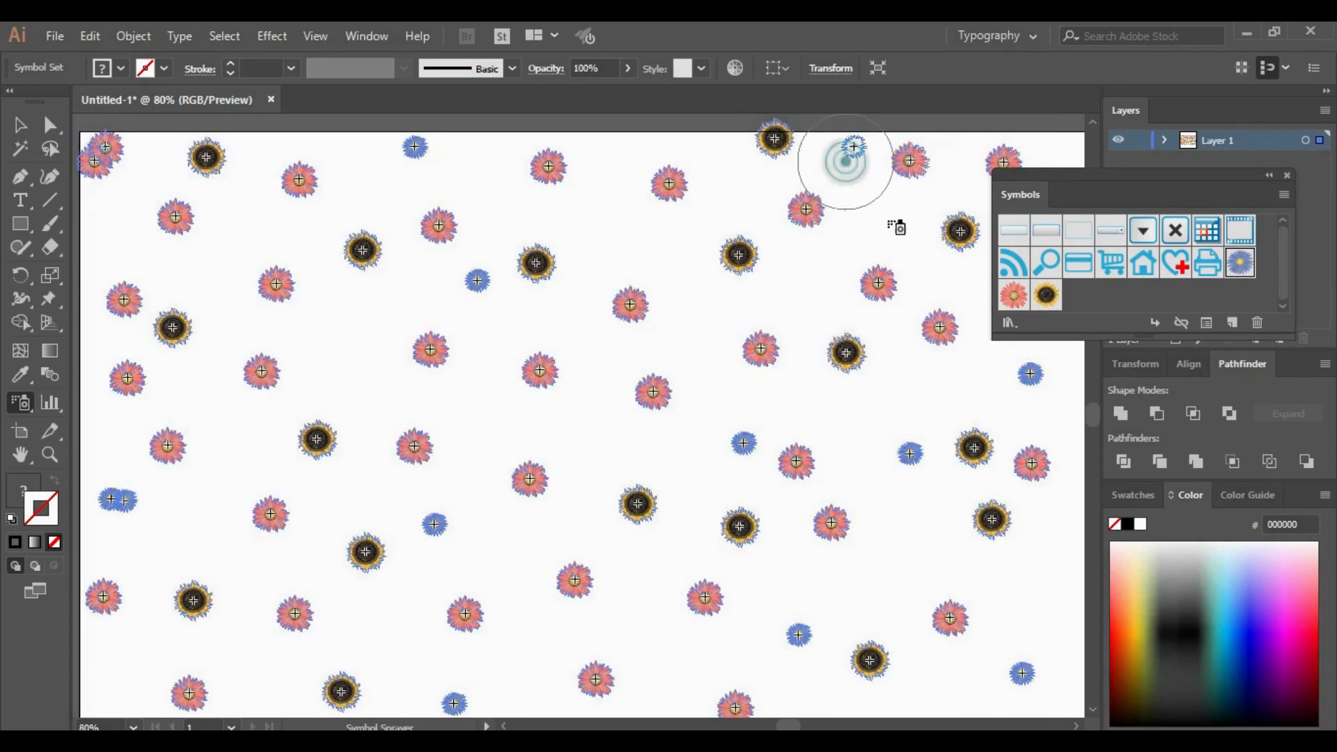
{"action": "left_click", "coordinate": [602, 217]}
{"action": "left_click", "coordinate": [1285, 176]}
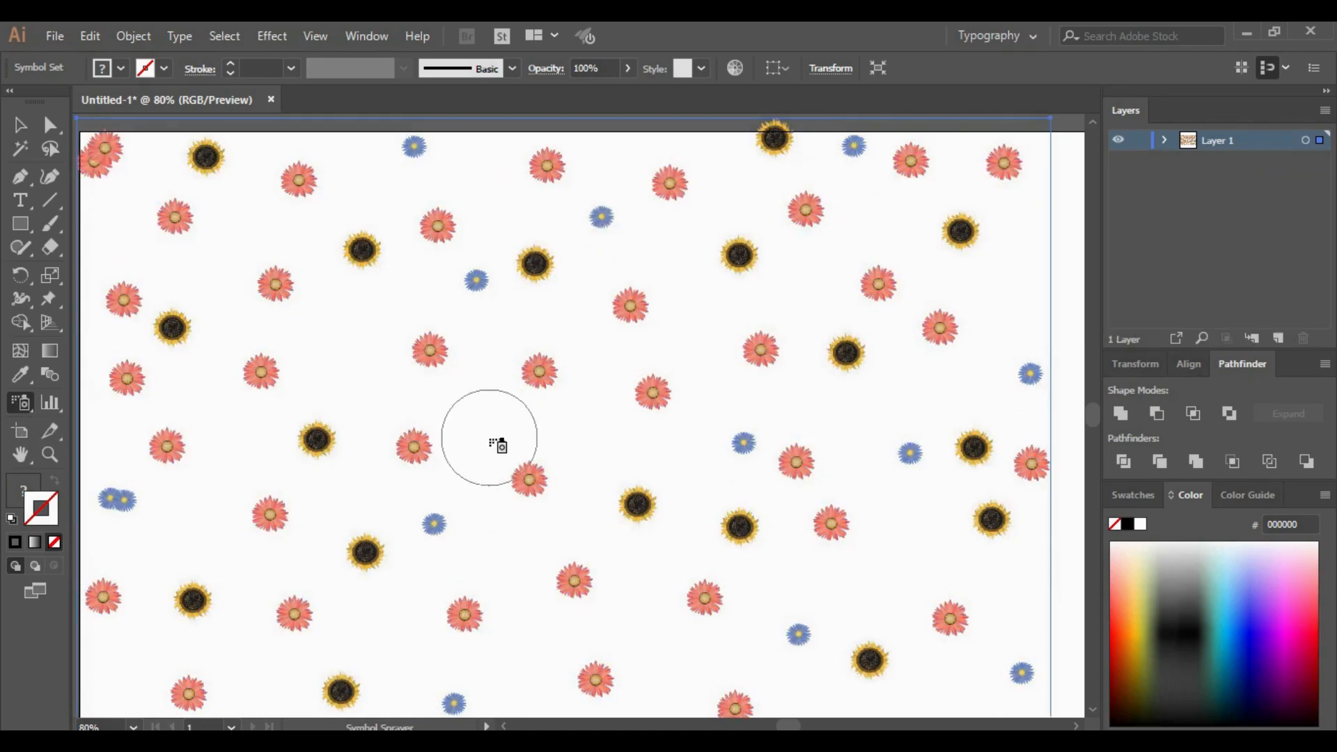
- Move the whole flower symbol set upward beyond the artboard's upper edge
{"action": "key", "text": "v"}
{"action": "left_click_drag", "start_coordinate": [431, 354], "coordinate": [502, 403]}
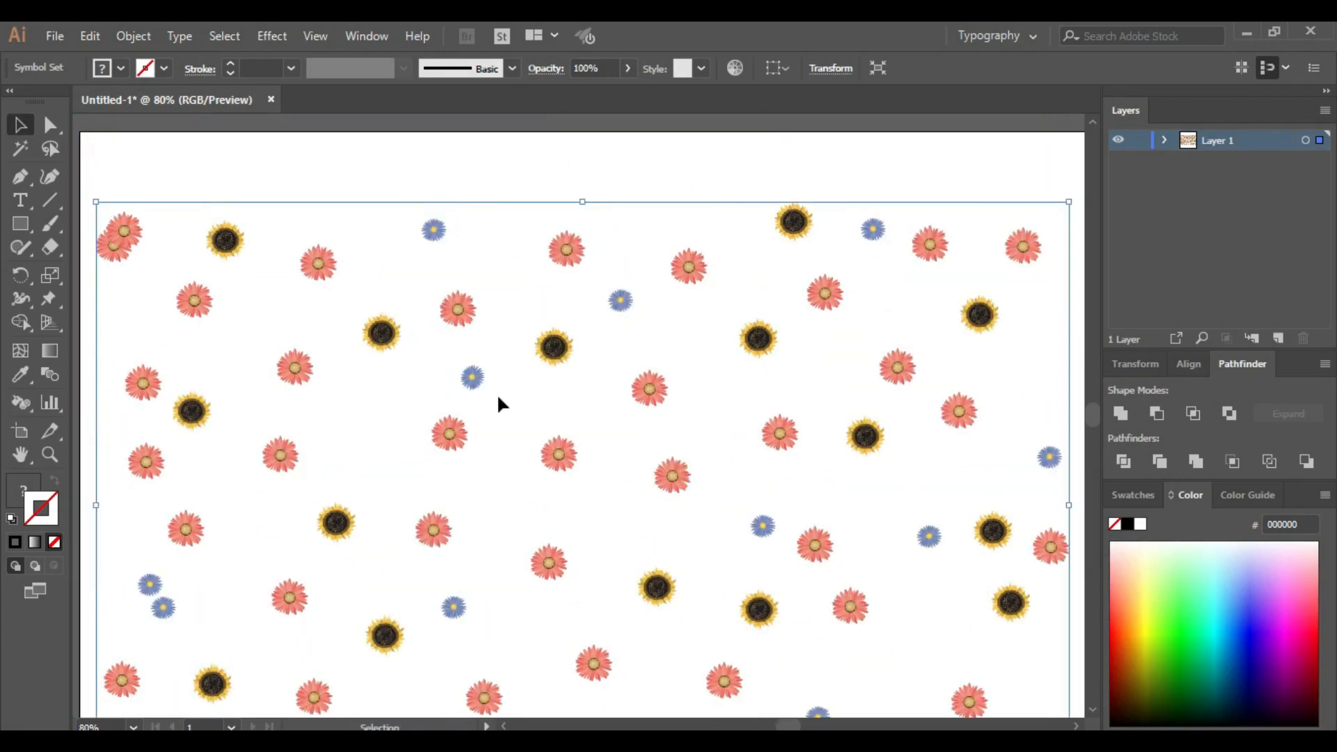
{"action": "scroll", "coordinate": [497, 209], "scroll_direction": "up", "scroll_amount": 2}
{"action": "left_click", "coordinate": [570, 336]}
{"action": "left_click_drag", "start_coordinate": [568, 313], "coordinate": [557, 143]}
{"action": "scroll", "coordinate": [645, 612], "scroll_direction": "up", "scroll_amount": 7}
{"action": "left_click_drag", "start_coordinate": [557, 374], "coordinate": [608, 145]}
{"action": "scroll", "coordinate": [539, 631], "scroll_direction": "up", "scroll_amount": 4}
{"action": "scroll", "coordinate": [591, 487], "scroll_direction": "up", "scroll_amount": 4}
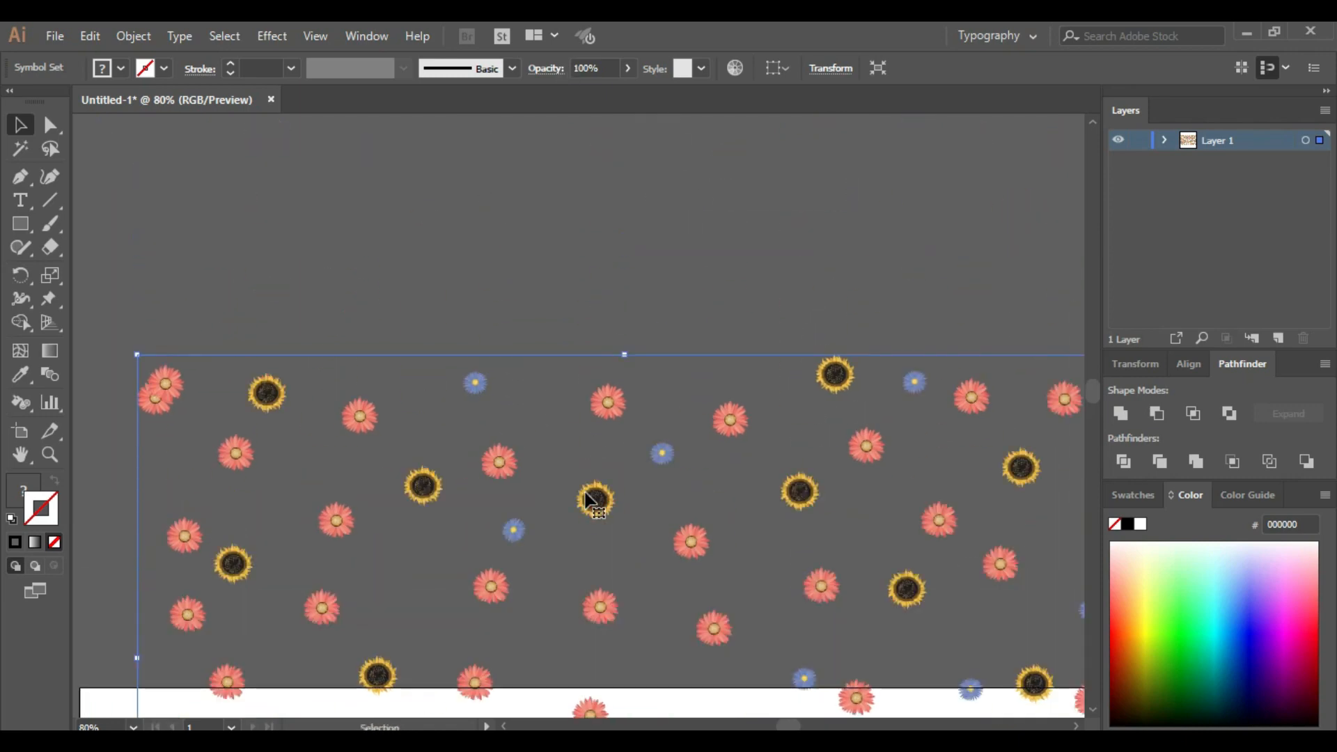
{"action": "left_click_drag", "start_coordinate": [622, 409], "coordinate": [568, 235]}
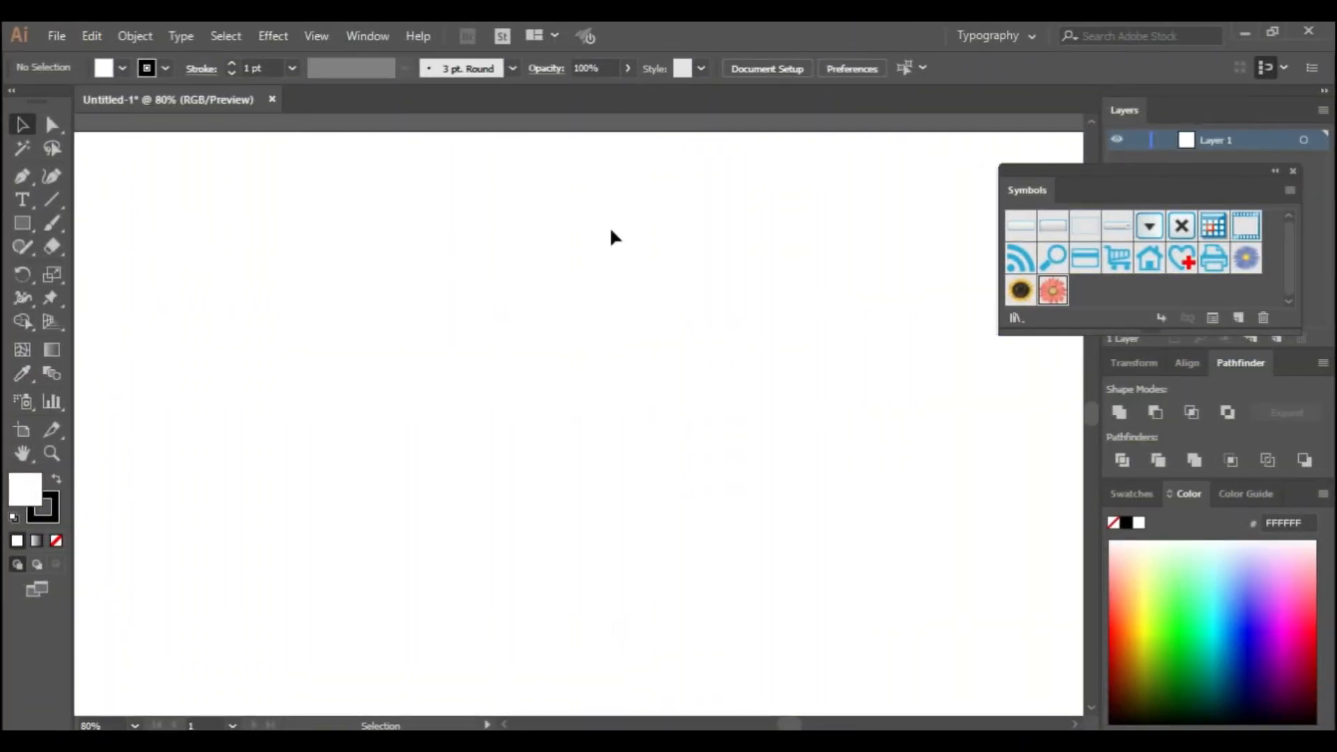
- Spray small blue flower symbols densely from the artboard's upper-left area diagonally down to its lower-right area with the Symbol Sprayer
{"action": "left_click", "coordinate": [1248, 268]}
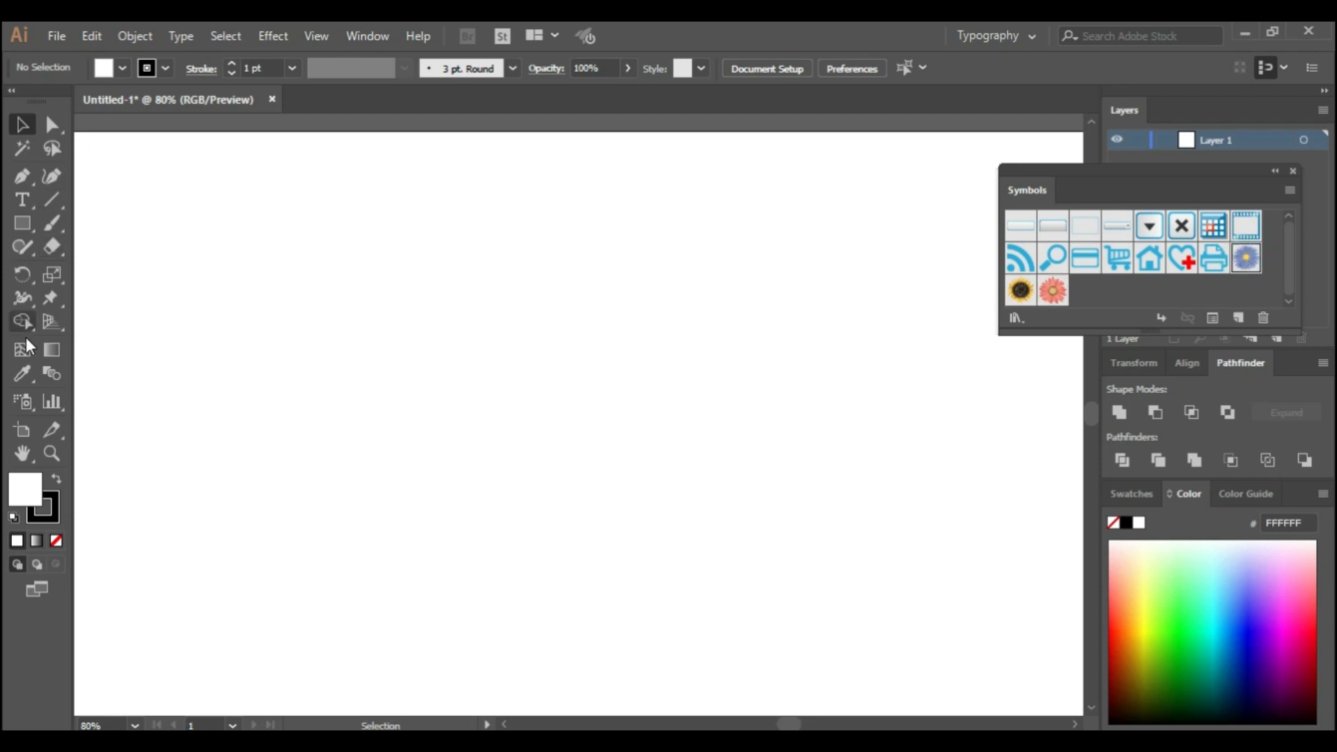
{"action": "left_click", "coordinate": [21, 404]}
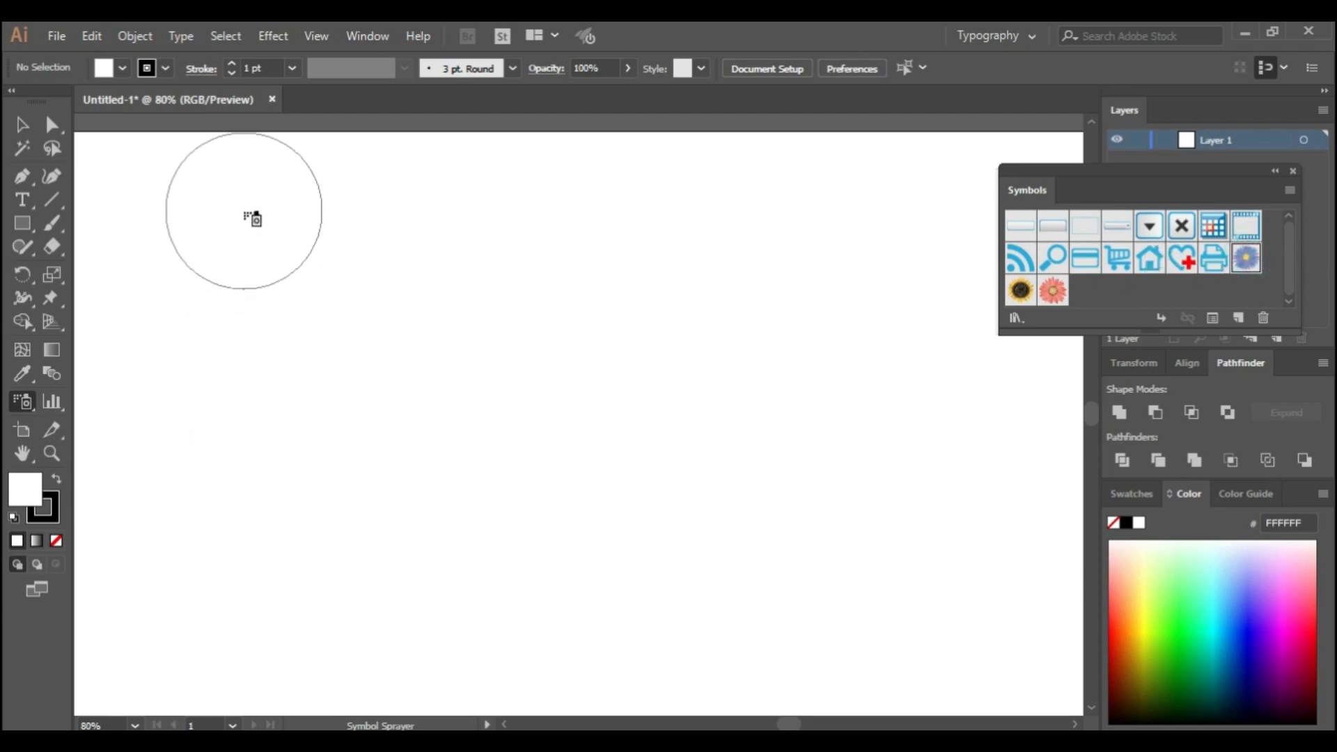
{"action": "mouse_move", "coordinate": [245, 210]}
{"action": "left_mouse_down"}
{"action": "mouse_move", "coordinate": [180, 333]}
{"action": "mouse_move", "coordinate": [240, 427]}
{"action": "mouse_move", "coordinate": [415, 420]}
{"action": "mouse_move", "coordinate": [421, 321]}
{"action": "mouse_move", "coordinate": [254, 351]}
{"action": "mouse_move", "coordinate": [206, 430]}
{"action": "mouse_move", "coordinate": [244, 543]}
{"action": "mouse_move", "coordinate": [439, 562]}
{"action": "mouse_move", "coordinate": [527, 503]}
{"action": "mouse_move", "coordinate": [549, 446]}
{"action": "mouse_move", "coordinate": [596, 438]}
{"action": "mouse_move", "coordinate": [568, 427]}
{"action": "mouse_move", "coordinate": [639, 481]}
{"action": "mouse_move", "coordinate": [631, 583]}
{"action": "mouse_move", "coordinate": [498, 618]}
{"action": "mouse_move", "coordinate": [192, 597]}
{"action": "mouse_move", "coordinate": [152, 661]}
{"action": "mouse_move", "coordinate": [318, 675]}
{"action": "mouse_move", "coordinate": [704, 628]}
{"action": "mouse_move", "coordinate": [853, 588]}
{"action": "mouse_move", "coordinate": [970, 632]}
{"action": "mouse_move", "coordinate": [756, 665]}
{"action": "left_mouse_up"}
{"action": "mouse_move", "coordinate": [835, 643]}
{"action": "left_mouse_down"}
{"action": "mouse_move", "coordinate": [920, 633]}
{"action": "mouse_move", "coordinate": [540, 615]}
{"action": "mouse_move", "coordinate": [323, 411]}
{"action": "mouse_move", "coordinate": [242, 200]}
{"action": "mouse_move", "coordinate": [111, 200]}
{"action": "mouse_move", "coordinate": [147, 512]}
{"action": "mouse_move", "coordinate": [216, 407]}
{"action": "mouse_move", "coordinate": [160, 209]}
{"action": "mouse_move", "coordinate": [310, 216]}
{"action": "mouse_move", "coordinate": [338, 360]}
{"action": "mouse_move", "coordinate": [390, 352]}
{"action": "mouse_move", "coordinate": [194, 311]}
{"action": "mouse_move", "coordinate": [349, 534]}
{"action": "mouse_move", "coordinate": [250, 510]}
{"action": "mouse_move", "coordinate": [227, 642]}
{"action": "mouse_move", "coordinate": [557, 452]}
{"action": "left_mouse_up"}
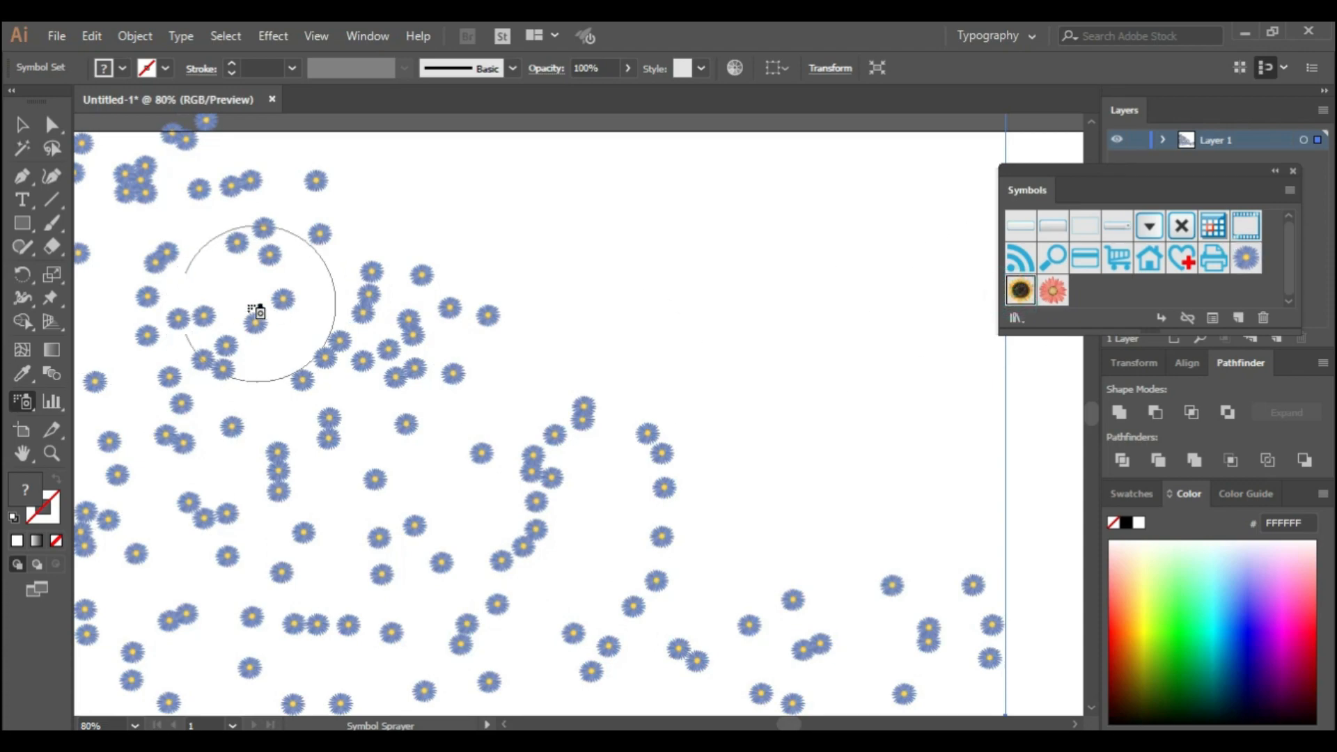
- Spray sunflower symbols and Gerbera flowers among the blue flowers in the same symbol set
{"action": "mouse_move", "coordinate": [257, 311]}
{"action": "left_mouse_down"}
{"action": "mouse_move", "coordinate": [295, 286]}
{"action": "mouse_move", "coordinate": [325, 527]}
{"action": "left_mouse_up"}
{"action": "mouse_move", "coordinate": [519, 398]}
{"action": "left_mouse_down"}
{"action": "mouse_move", "coordinate": [636, 606]}
{"action": "mouse_move", "coordinate": [770, 651]}
{"action": "mouse_move", "coordinate": [955, 680]}
{"action": "mouse_move", "coordinate": [281, 687]}
{"action": "mouse_move", "coordinate": [107, 618]}
{"action": "mouse_move", "coordinate": [113, 254]}
{"action": "mouse_move", "coordinate": [136, 174]}
{"action": "left_mouse_up"}
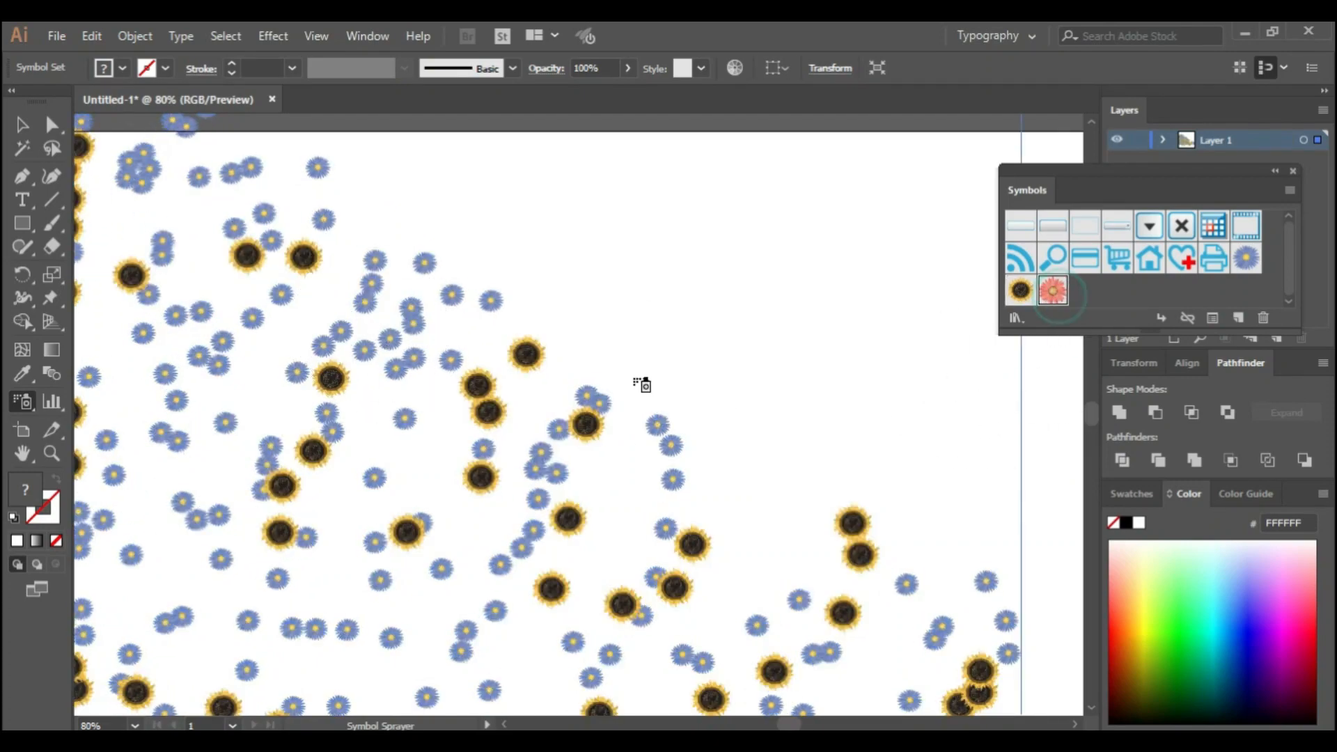
{"action": "mouse_move", "coordinate": [177, 172]}
{"action": "left_mouse_down"}
{"action": "mouse_move", "coordinate": [146, 209]}
{"action": "mouse_move", "coordinate": [173, 441]}
{"action": "mouse_move", "coordinate": [391, 442]}
{"action": "mouse_move", "coordinate": [268, 594]}
{"action": "mouse_move", "coordinate": [582, 501]}
{"action": "mouse_move", "coordinate": [680, 582]}
{"action": "mouse_move", "coordinate": [856, 557]}
{"action": "mouse_move", "coordinate": [931, 675]}
{"action": "mouse_move", "coordinate": [879, 658]}
{"action": "left_mouse_up"}
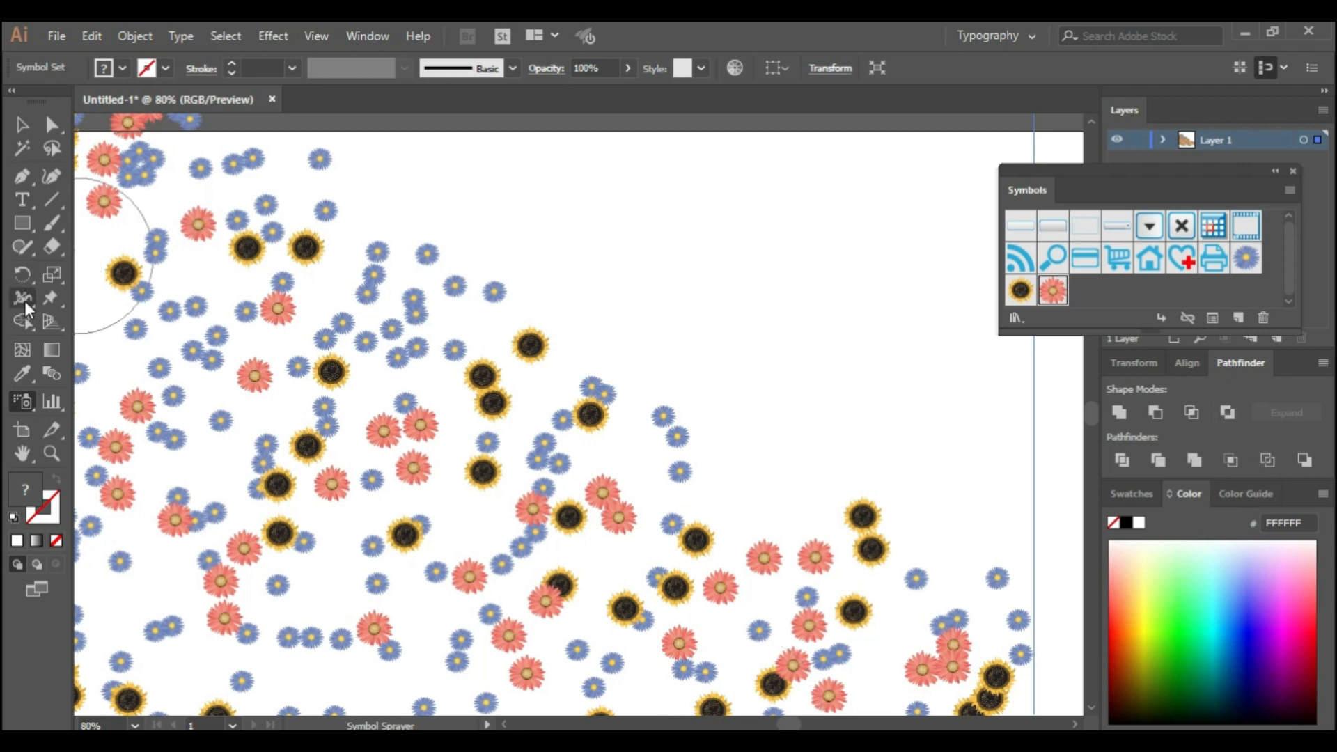
- Shift Gerbera flowers within the set using the Symbol Shifter, spreading some into the blank area to the upper right
{"action": "left_click", "coordinate": [27, 403]}
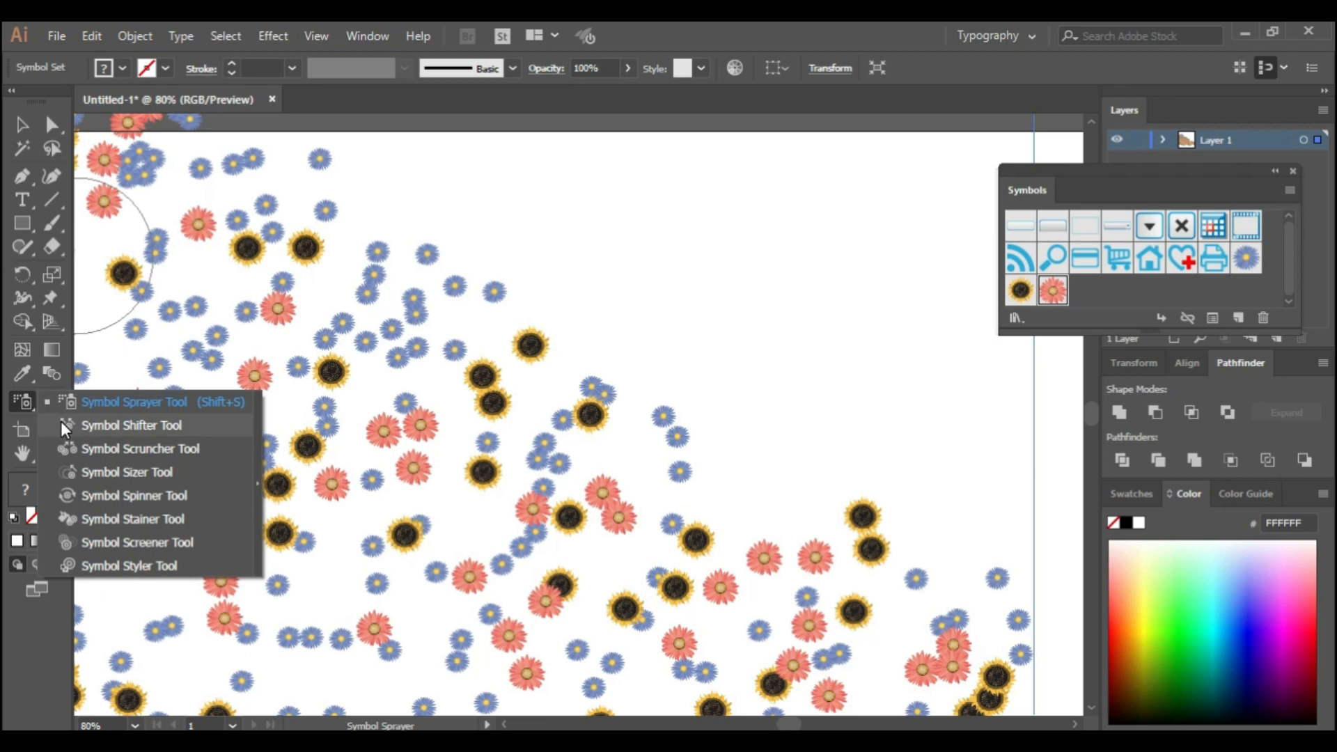
{"action": "left_click", "coordinate": [122, 422]}
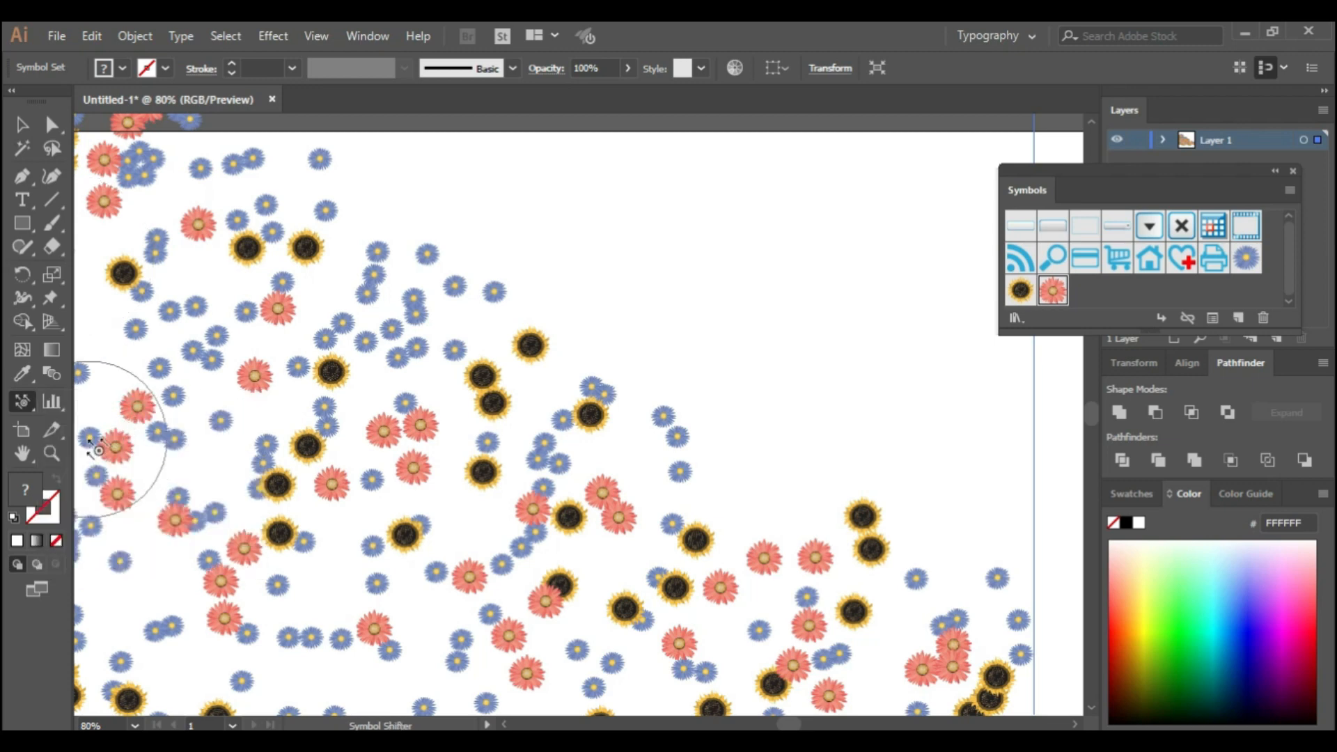
{"action": "mouse_move", "coordinate": [427, 345]}
{"action": "left_mouse_down"}
{"action": "mouse_move", "coordinate": [394, 347]}
{"action": "mouse_move", "coordinate": [408, 308]}
{"action": "mouse_move", "coordinate": [453, 274]}
{"action": "mouse_move", "coordinate": [474, 280]}
{"action": "mouse_move", "coordinate": [300, 357]}
{"action": "mouse_move", "coordinate": [448, 412]}
{"action": "mouse_move", "coordinate": [587, 308]}
{"action": "mouse_move", "coordinate": [425, 441]}
{"action": "mouse_move", "coordinate": [296, 474]}
{"action": "mouse_move", "coordinate": [364, 397]}
{"action": "mouse_move", "coordinate": [359, 366]}
{"action": "left_mouse_up"}
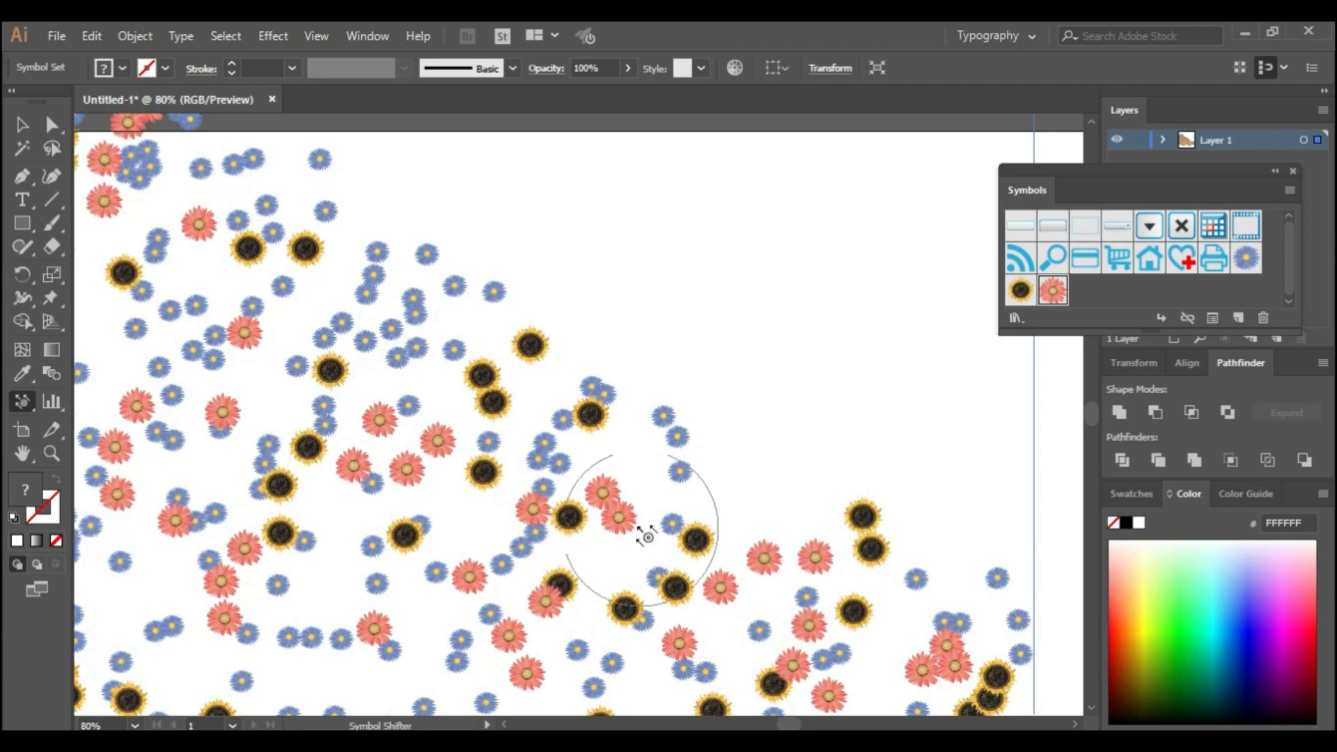
{"action": "mouse_move", "coordinate": [646, 536]}
{"action": "left_mouse_down"}
{"action": "mouse_move", "coordinate": [599, 501]}
{"action": "mouse_move", "coordinate": [355, 477]}
{"action": "left_mouse_up"}
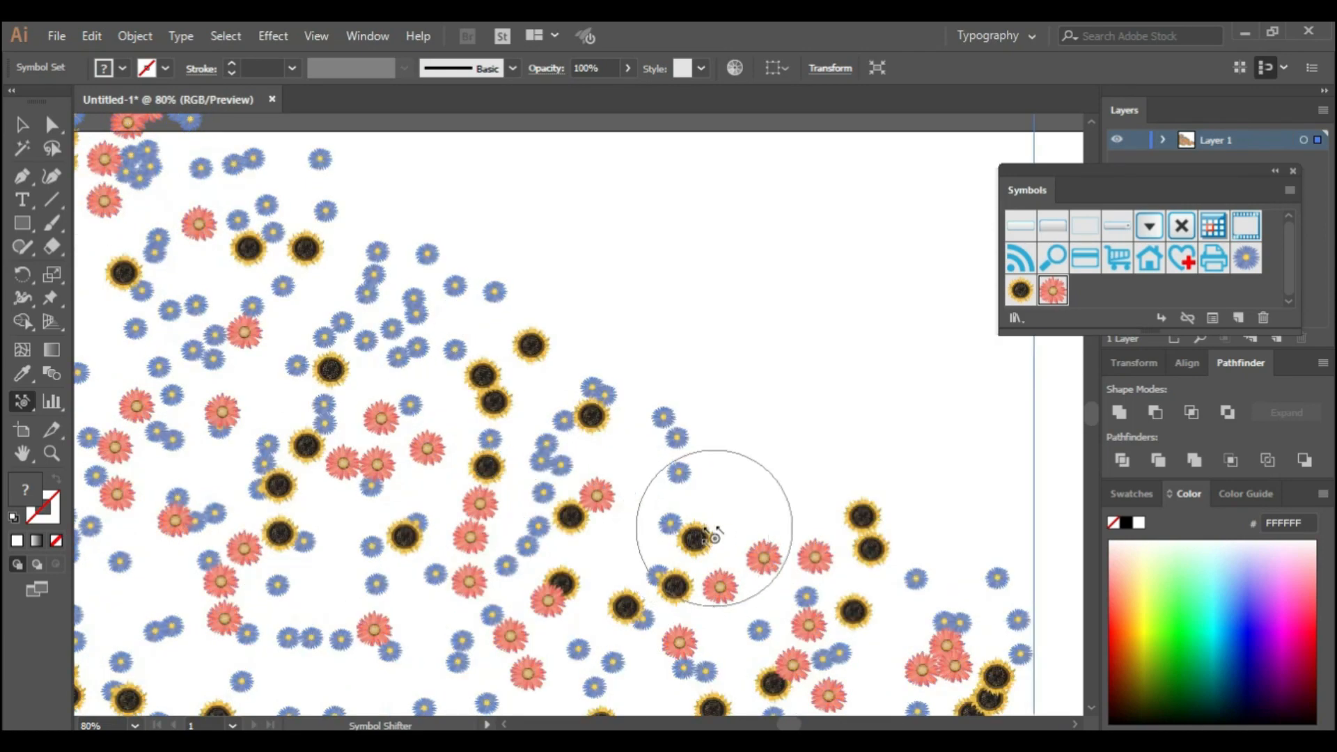
{"action": "mouse_move", "coordinate": [550, 453]}
{"action": "left_mouse_down"}
{"action": "mouse_move", "coordinate": [582, 453]}
{"action": "mouse_move", "coordinate": [662, 550]}
{"action": "left_mouse_up"}
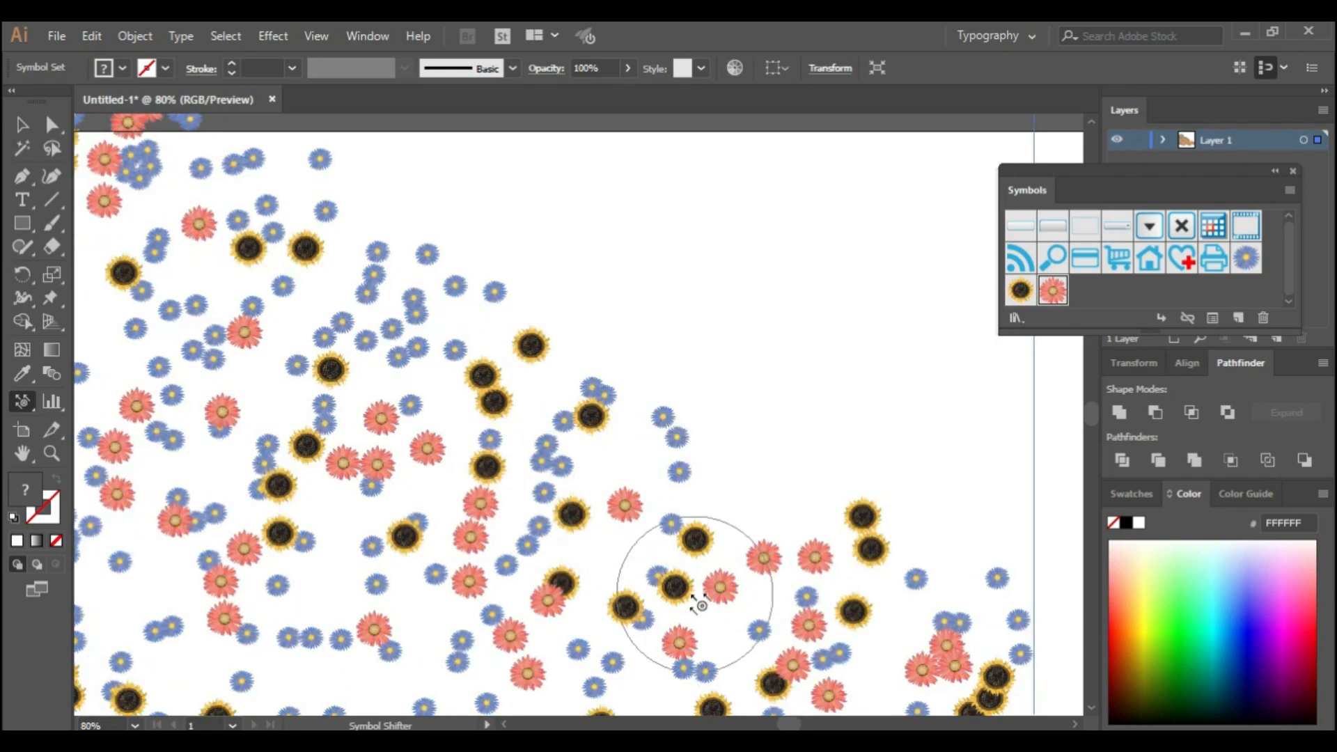
{"action": "mouse_move", "coordinate": [582, 557]}
{"action": "left_mouse_down"}
{"action": "mouse_move", "coordinate": [870, 550]}
{"action": "mouse_move", "coordinate": [794, 452]}
{"action": "mouse_move", "coordinate": [674, 444]}
{"action": "mouse_move", "coordinate": [766, 515]}
{"action": "mouse_move", "coordinate": [794, 626]}
{"action": "mouse_move", "coordinate": [878, 633]}
{"action": "mouse_move", "coordinate": [740, 506]}
{"action": "mouse_move", "coordinate": [791, 308]}
{"action": "mouse_move", "coordinate": [623, 416]}
{"action": "left_mouse_up"}
{"action": "mouse_move", "coordinate": [436, 493]}
{"action": "left_mouse_down"}
{"action": "mouse_move", "coordinate": [299, 552]}
{"action": "mouse_move", "coordinate": [626, 218]}
{"action": "mouse_move", "coordinate": [397, 627]}
{"action": "mouse_move", "coordinate": [515, 548]}
{"action": "mouse_move", "coordinate": [654, 322]}
{"action": "mouse_move", "coordinate": [433, 320]}
{"action": "mouse_move", "coordinate": [572, 222]}
{"action": "mouse_move", "coordinate": [337, 290]}
{"action": "mouse_move", "coordinate": [503, 236]}
{"action": "mouse_move", "coordinate": [606, 314]}
{"action": "mouse_move", "coordinate": [448, 647]}
{"action": "mouse_move", "coordinate": [543, 417]}
{"action": "mouse_move", "coordinate": [597, 357]}
{"action": "mouse_move", "coordinate": [683, 361]}
{"action": "left_mouse_up"}
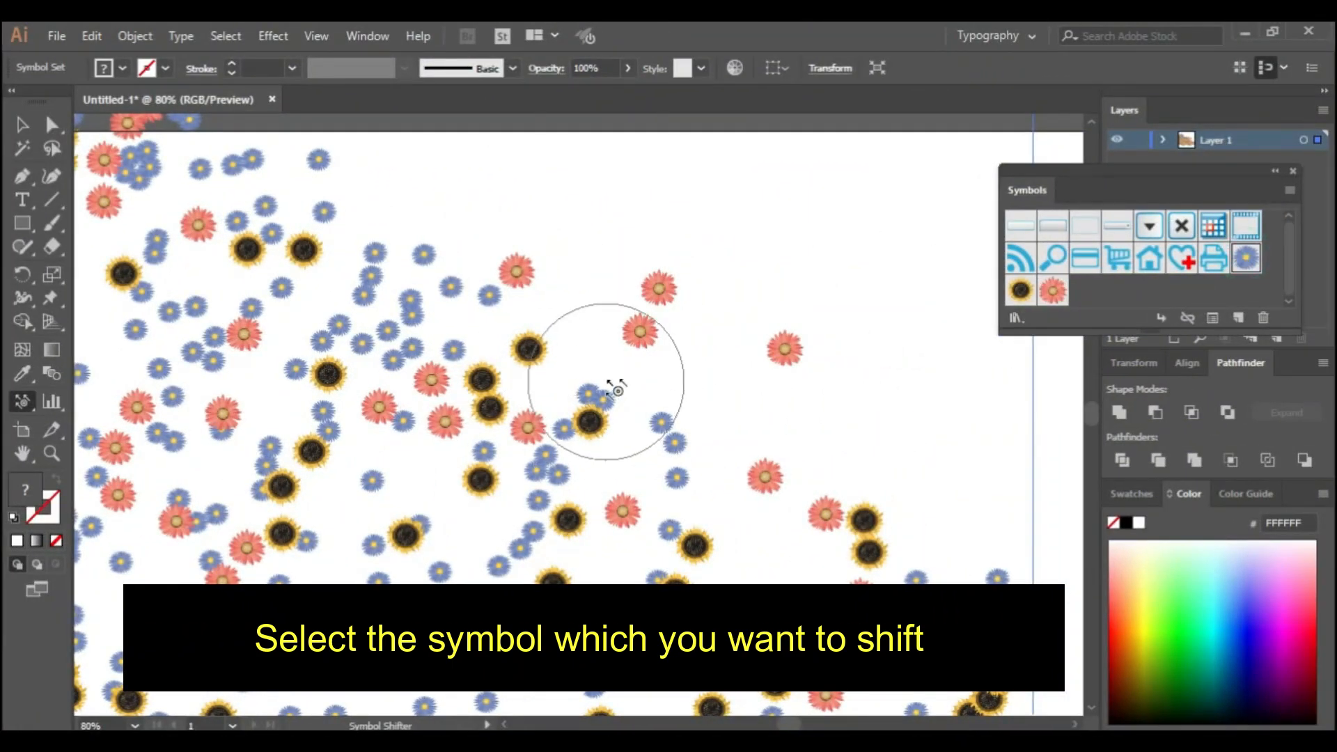
- Shift the blue flowers near the set's right edge outward, and shift the sunflowers at the lower right and centre
{"action": "mouse_move", "coordinate": [617, 390]}
{"action": "left_mouse_down"}
{"action": "mouse_move", "coordinate": [686, 378]}
{"action": "mouse_move", "coordinate": [655, 435]}
{"action": "mouse_move", "coordinate": [683, 477]}
{"action": "mouse_move", "coordinate": [726, 432]}
{"action": "left_mouse_up"}
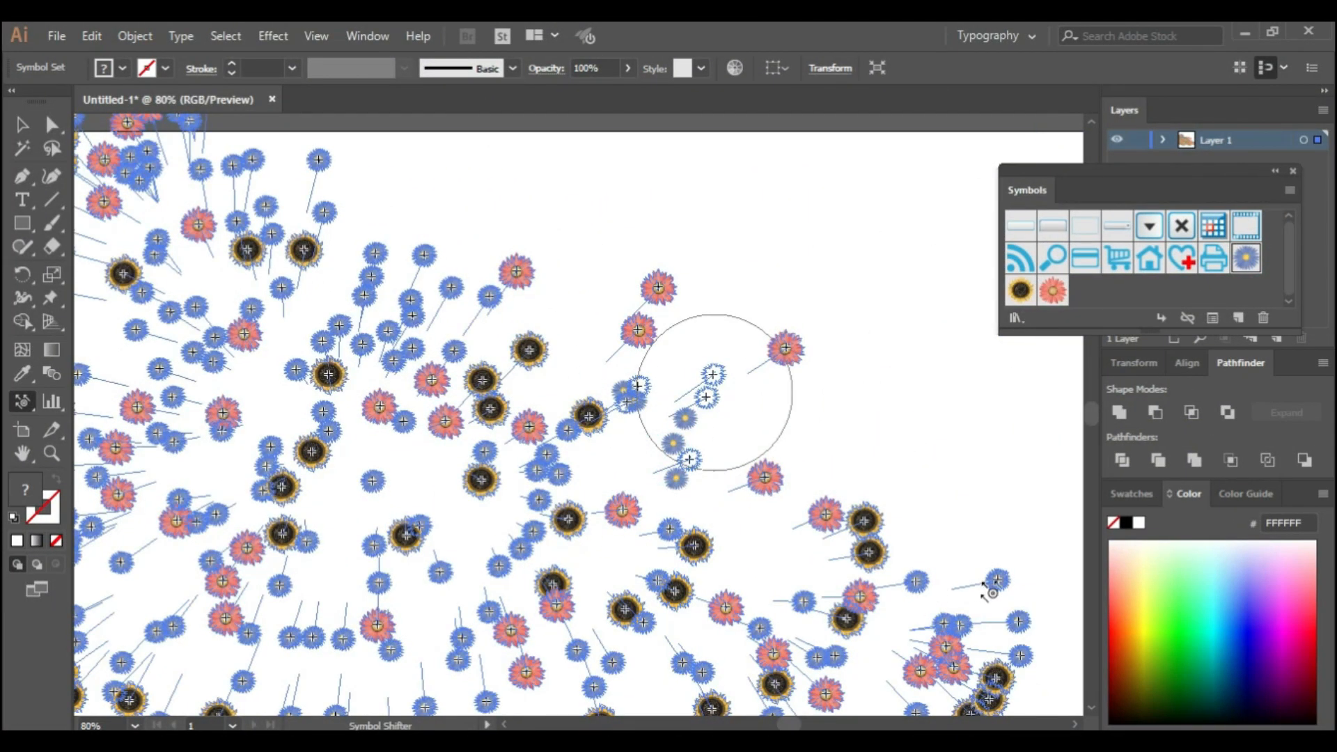
{"action": "mouse_move", "coordinate": [987, 591]}
{"action": "left_mouse_down"}
{"action": "mouse_move", "coordinate": [941, 437]}
{"action": "mouse_move", "coordinate": [947, 615]}
{"action": "mouse_move", "coordinate": [954, 635]}
{"action": "mouse_move", "coordinate": [928, 478]}
{"action": "mouse_move", "coordinate": [1028, 593]}
{"action": "mouse_move", "coordinate": [1026, 635]}
{"action": "mouse_move", "coordinate": [991, 704]}
{"action": "mouse_move", "coordinate": [988, 607]}
{"action": "mouse_move", "coordinate": [1024, 712]}
{"action": "mouse_move", "coordinate": [992, 686]}
{"action": "mouse_move", "coordinate": [1016, 650]}
{"action": "mouse_move", "coordinate": [1032, 554]}
{"action": "left_mouse_up"}
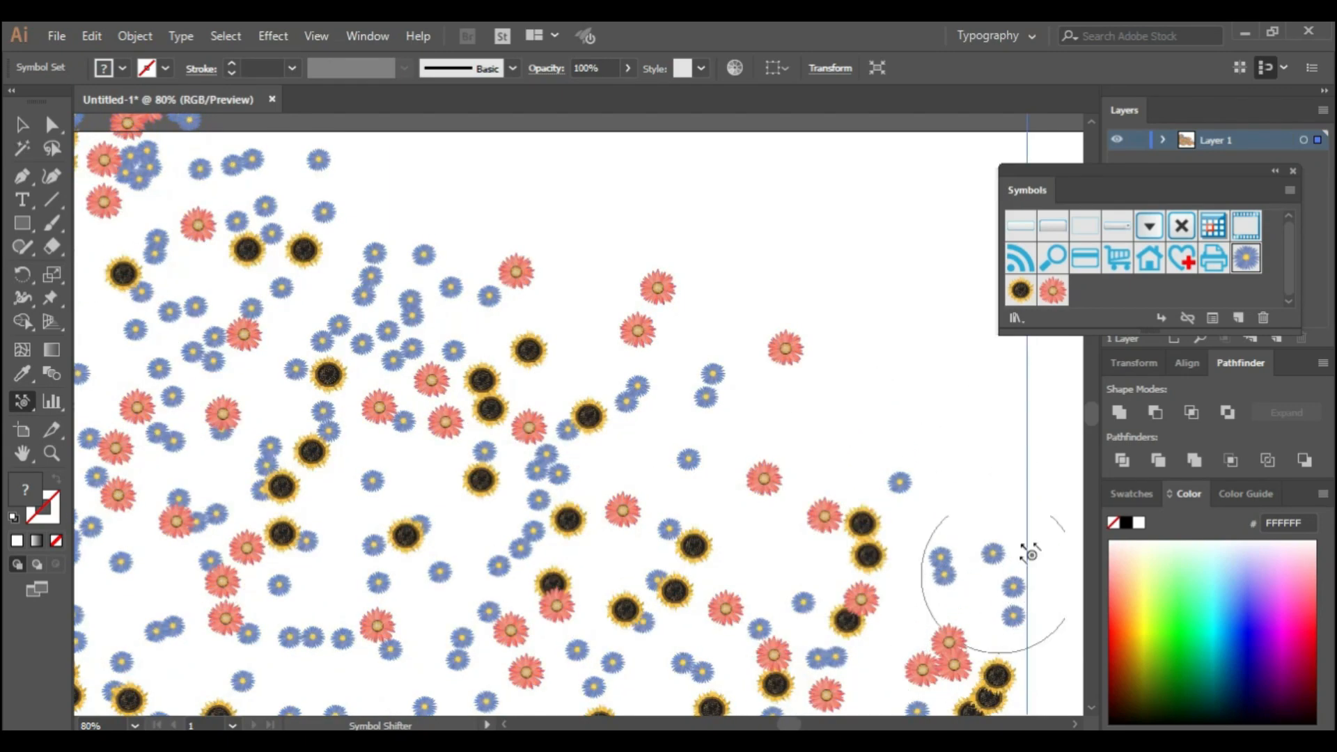
{"action": "left_click", "coordinate": [1021, 291]}
{"action": "mouse_move", "coordinate": [1000, 683]}
{"action": "left_mouse_down"}
{"action": "mouse_move", "coordinate": [964, 487]}
{"action": "mouse_move", "coordinate": [963, 561]}
{"action": "left_mouse_up"}
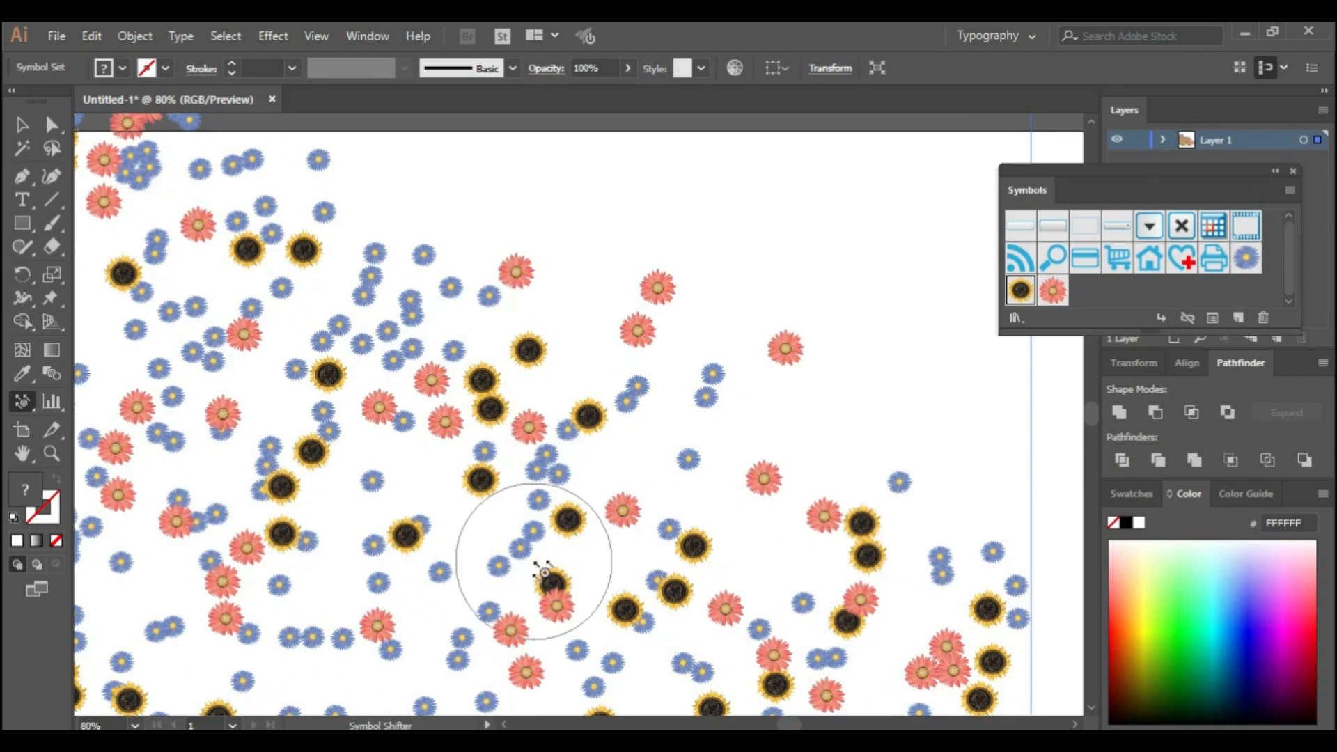
{"action": "mouse_move", "coordinate": [544, 573]}
{"action": "left_mouse_down"}
{"action": "mouse_move", "coordinate": [307, 472]}
{"action": "mouse_move", "coordinate": [463, 543]}
{"action": "mouse_move", "coordinate": [576, 408]}
{"action": "mouse_move", "coordinate": [594, 299]}
{"action": "left_mouse_up"}
- Pull the blue flowers in the upper middle of the set closer together with the Symbol Scruncher
{"action": "left_click", "coordinate": [23, 404]}
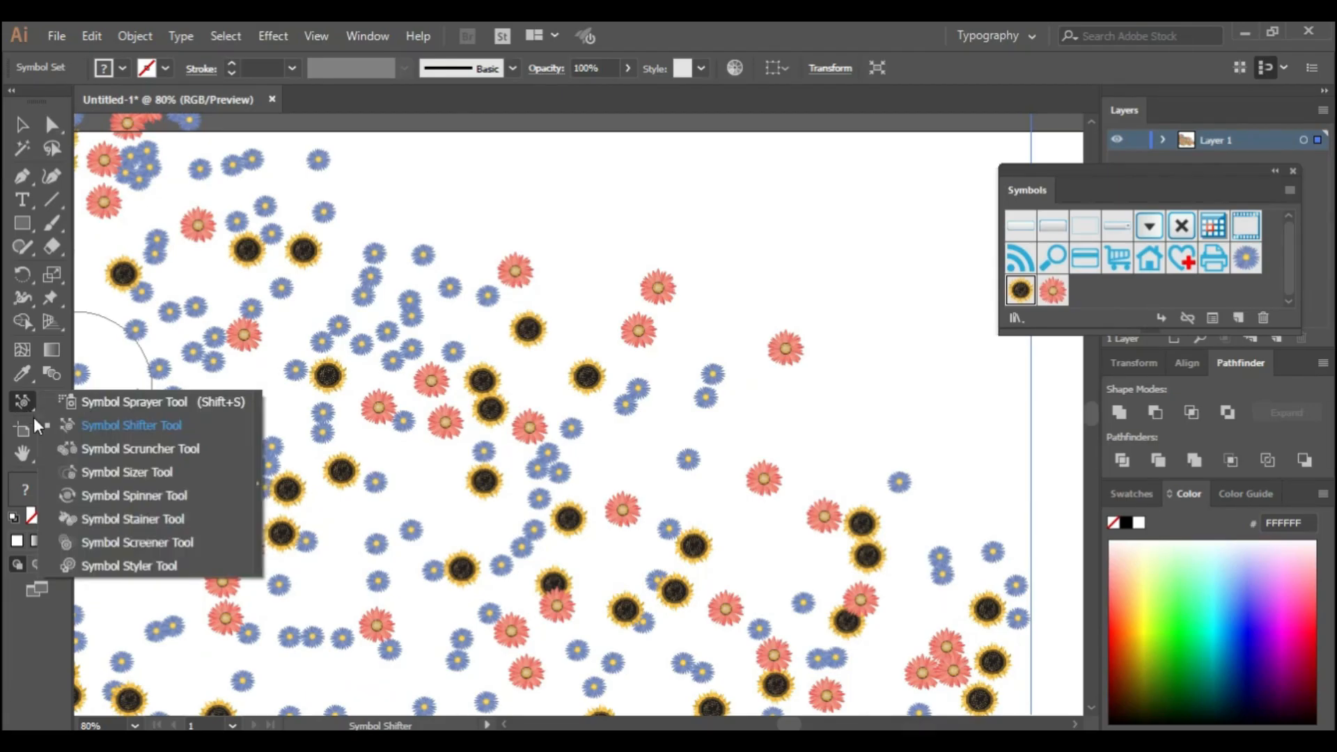
{"action": "left_click", "coordinate": [120, 453]}
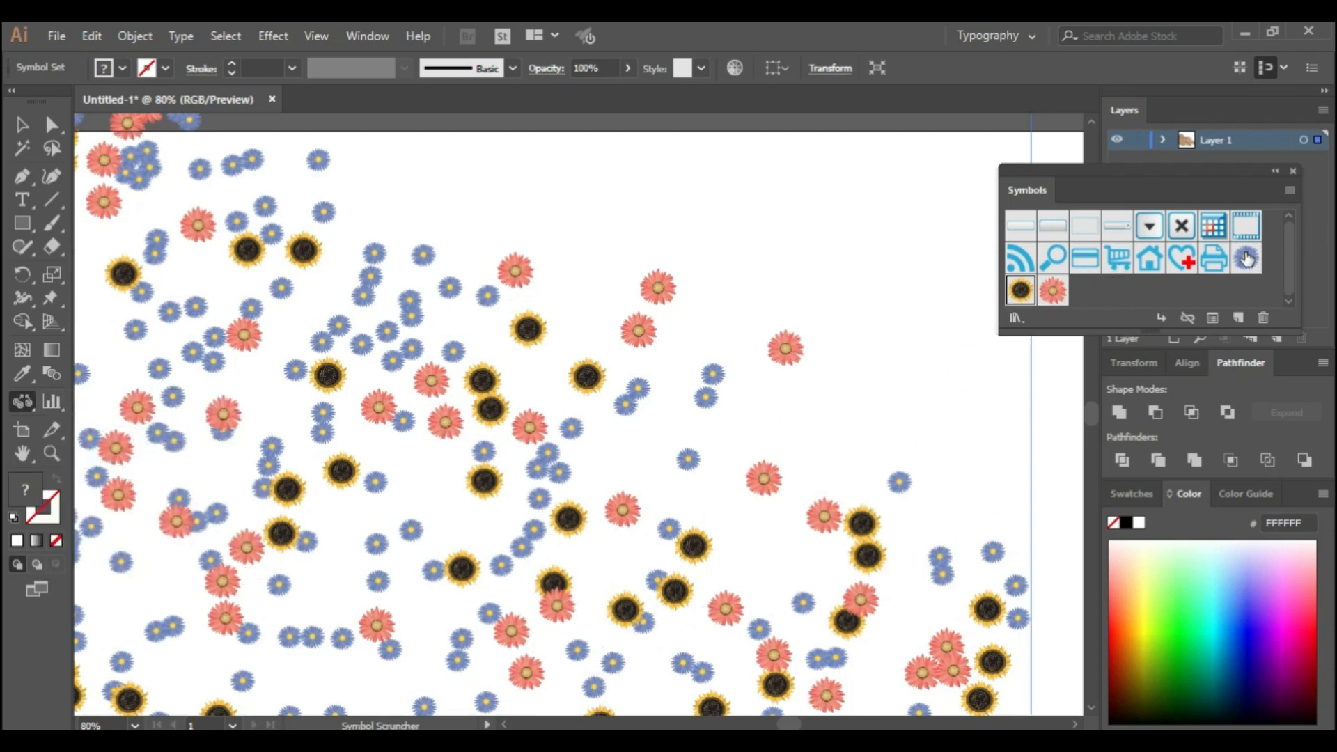
{"action": "mouse_move", "coordinate": [404, 291]}
{"action": "left_mouse_down"}
{"action": "mouse_move", "coordinate": [388, 243]}
{"action": "mouse_move", "coordinate": [442, 447]}
{"action": "left_mouse_up"}
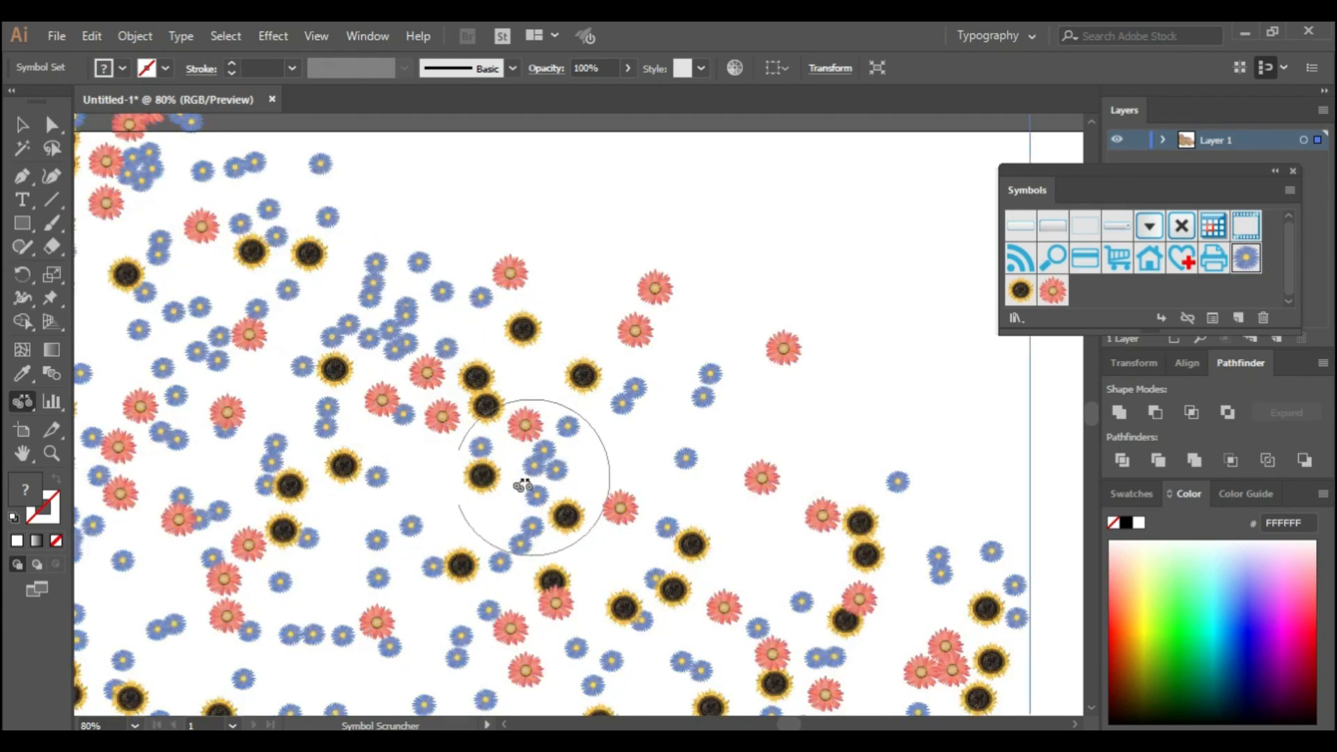
{"action": "left_click_drag", "start_coordinate": [374, 273], "coordinate": [424, 427]}
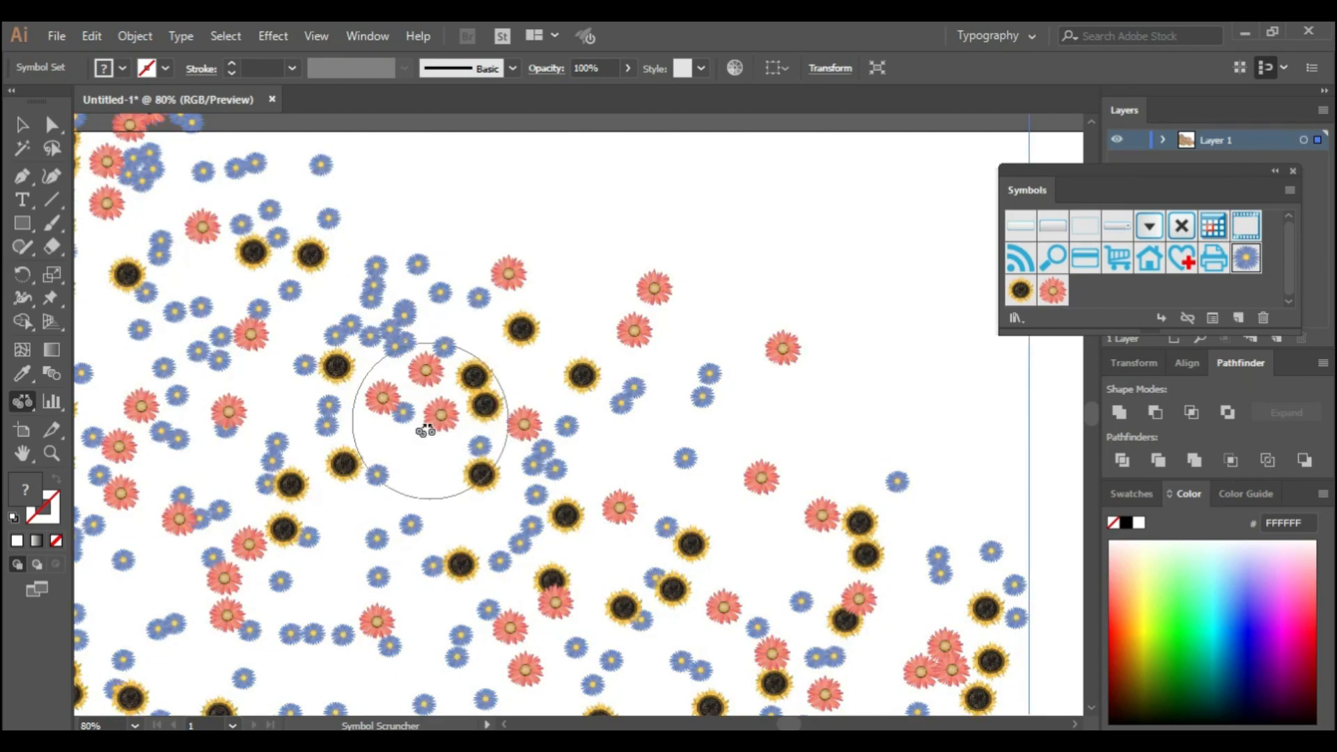
{"action": "left_click_drag", "start_coordinate": [522, 537], "coordinate": [550, 474]}
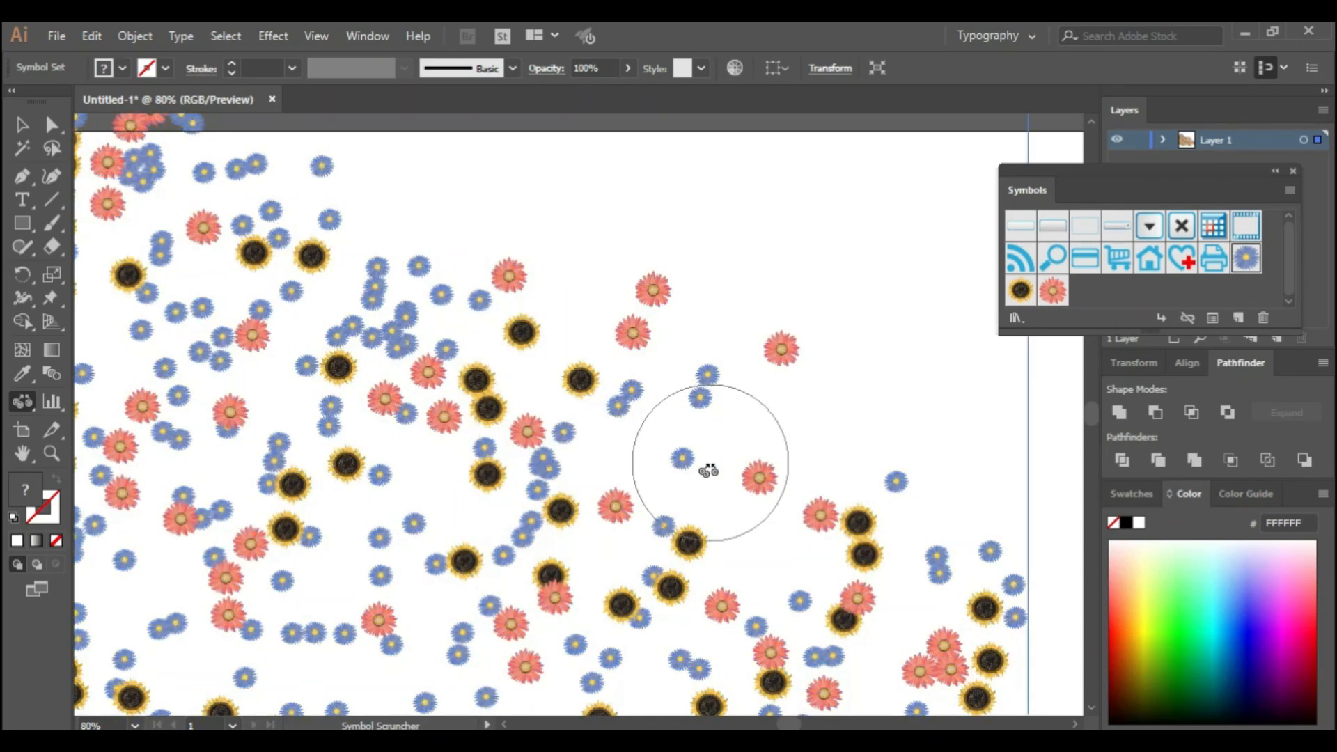
- Scrunch the sunflowers closer together at the right side and in the middle of the set
{"action": "left_click", "coordinate": [1020, 290]}
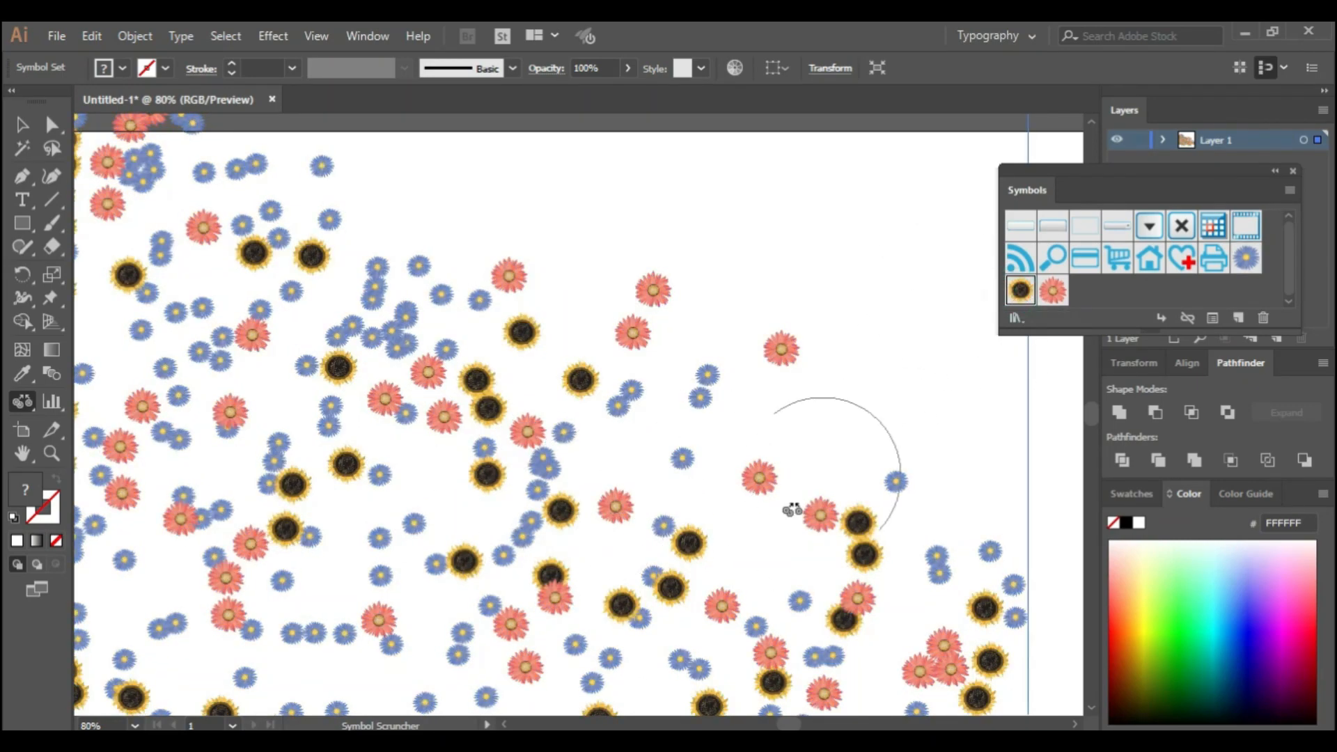
{"action": "mouse_move", "coordinate": [865, 546]}
{"action": "left_mouse_down"}
{"action": "mouse_move", "coordinate": [853, 477]}
{"action": "mouse_move", "coordinate": [874, 508]}
{"action": "mouse_move", "coordinate": [862, 539]}
{"action": "mouse_move", "coordinate": [855, 510]}
{"action": "left_mouse_up"}
{"action": "mouse_move", "coordinate": [486, 442]}
{"action": "left_mouse_down"}
{"action": "mouse_move", "coordinate": [463, 298]}
{"action": "mouse_move", "coordinate": [462, 309]}
{"action": "left_mouse_up"}
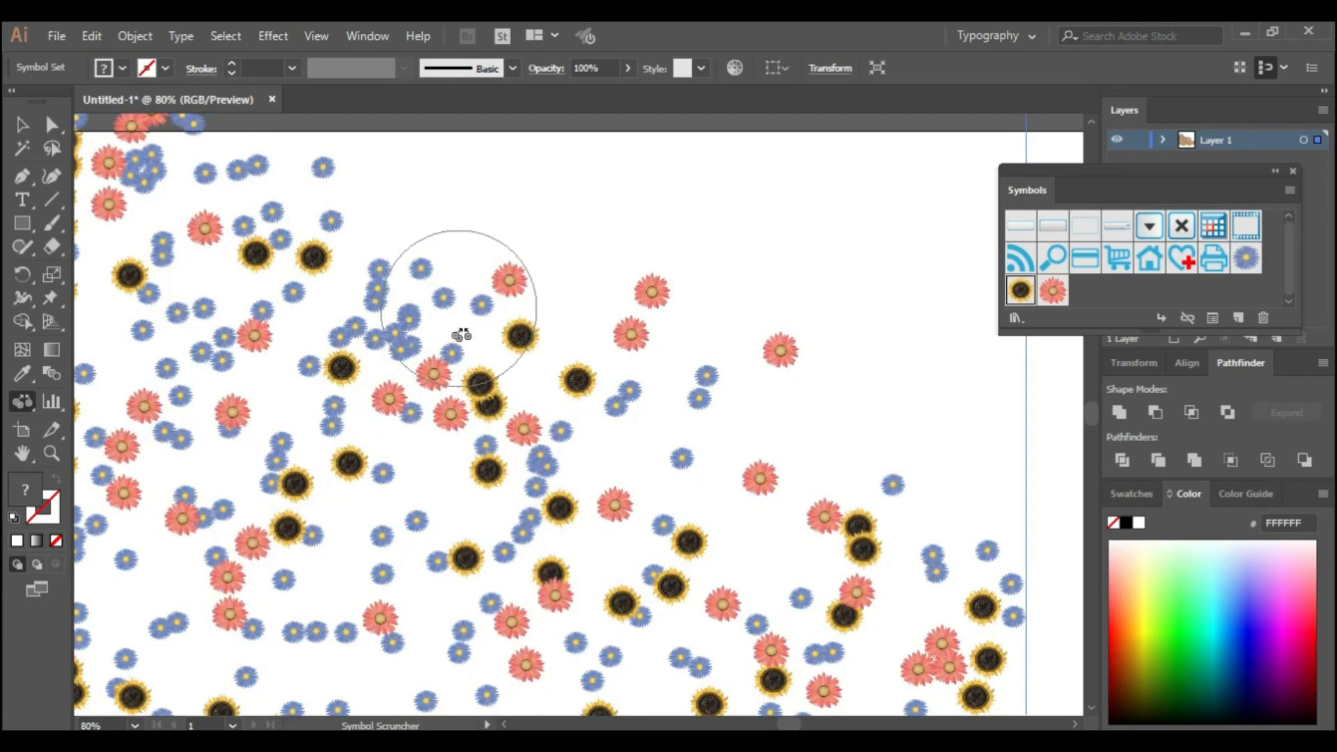
{"action": "mouse_move", "coordinate": [418, 380]}
{"action": "left_mouse_down"}
{"action": "mouse_move", "coordinate": [358, 427]}
{"action": "mouse_move", "coordinate": [260, 296]}
{"action": "mouse_move", "coordinate": [224, 352]}
{"action": "mouse_move", "coordinate": [421, 465]}
{"action": "left_mouse_up"}
- Enlarge three sunflowers at the centre and right and a cluster of blue flowers at the upper middle with the Symbol Sizer
{"action": "left_click", "coordinate": [23, 403]}
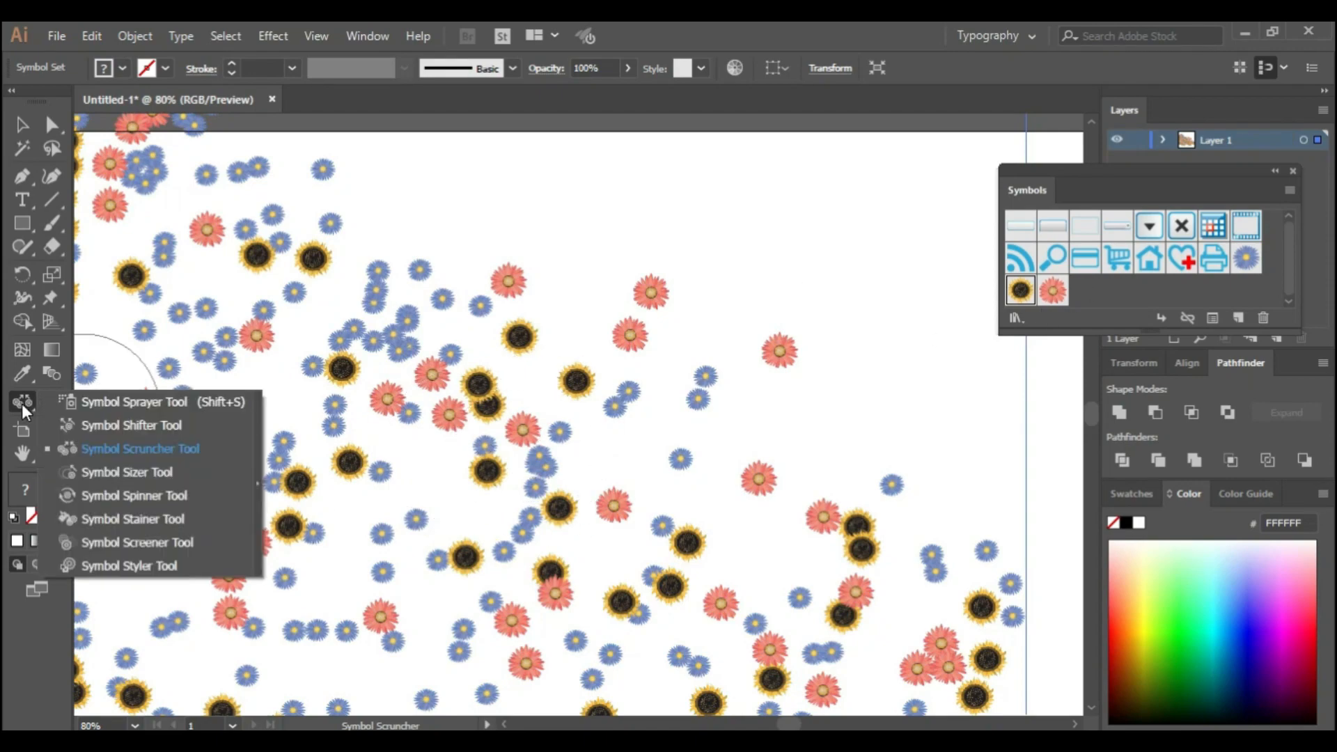
{"action": "left_click", "coordinate": [102, 473]}
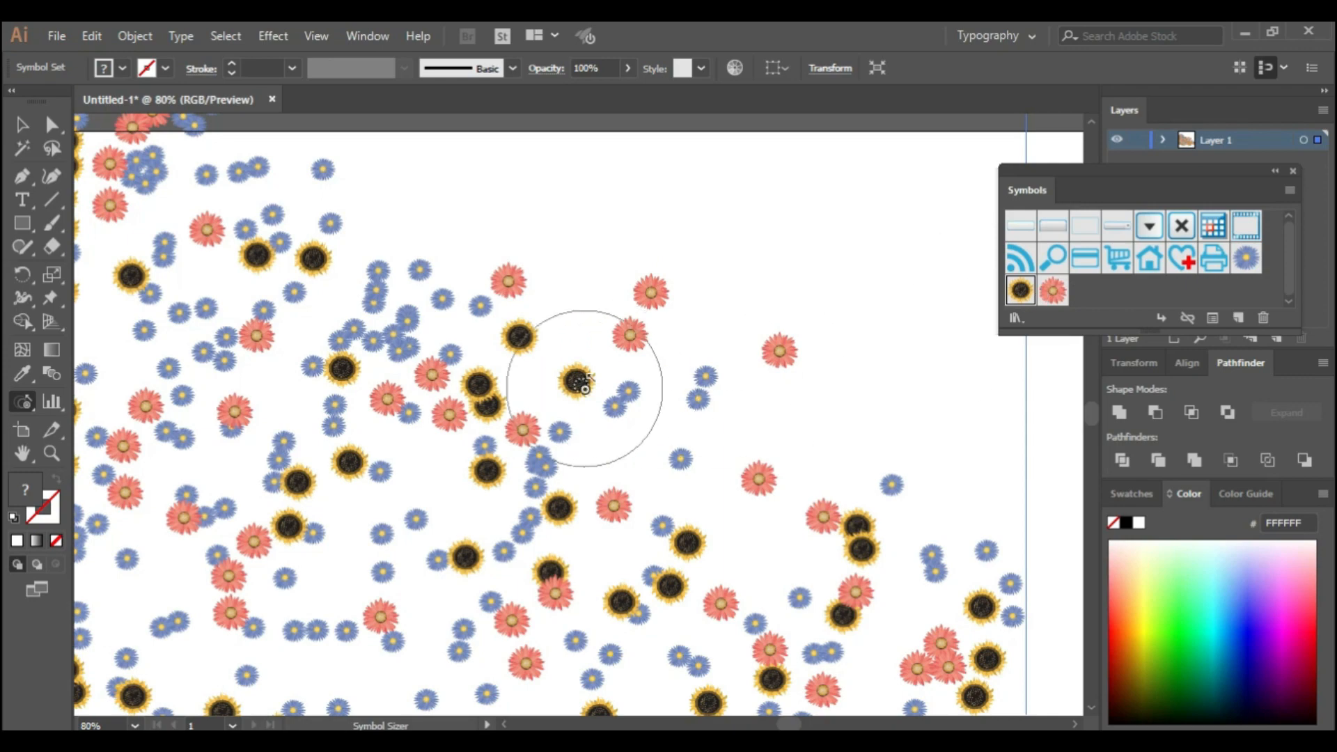
{"action": "left_click_drag", "start_coordinate": [575, 383], "coordinate": [578, 383]}
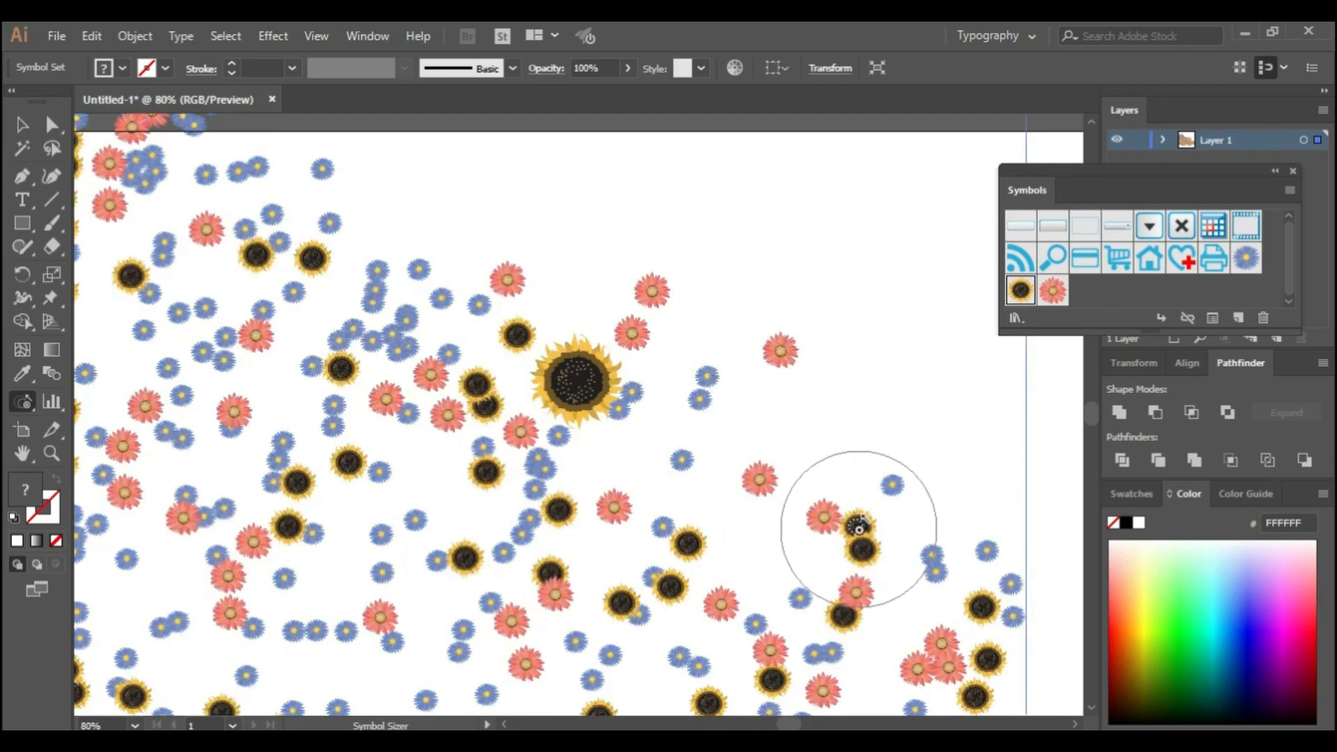
{"action": "left_click_drag", "start_coordinate": [860, 531], "coordinate": [853, 515]}
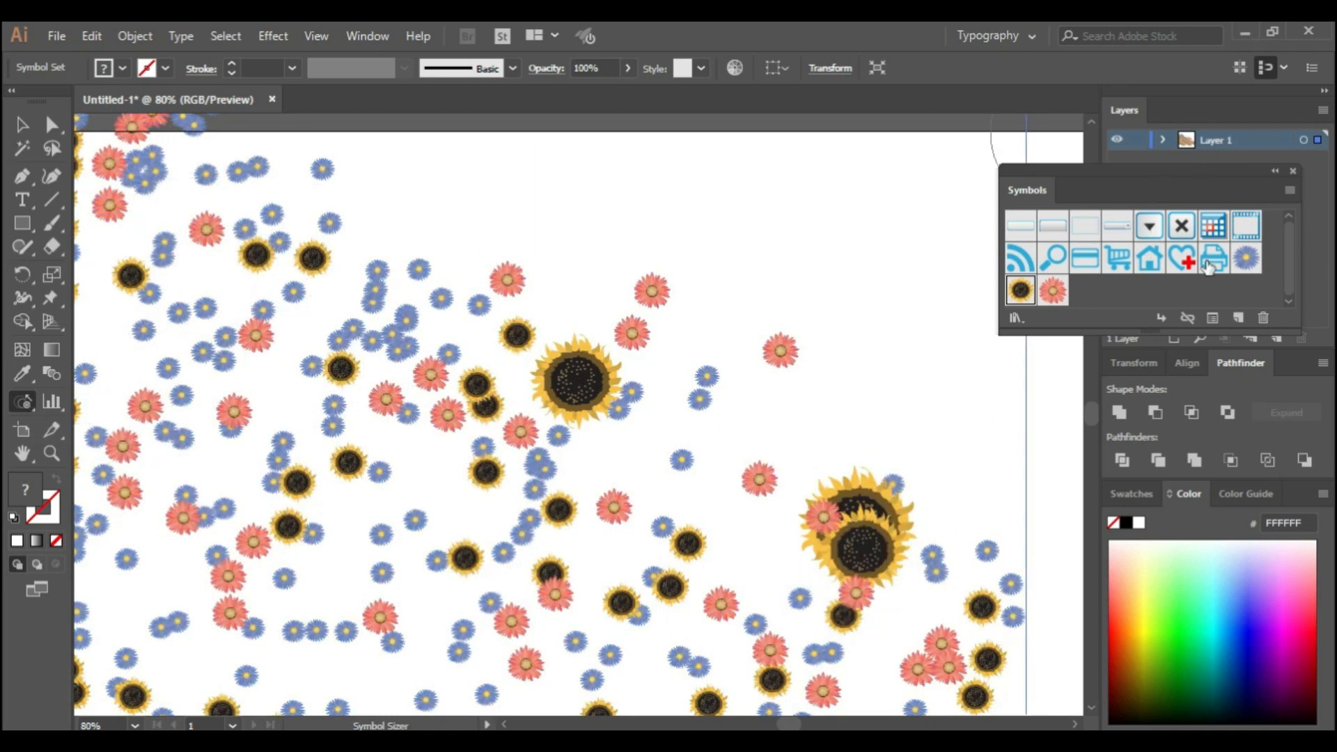
{"action": "left_click", "coordinate": [1247, 262]}
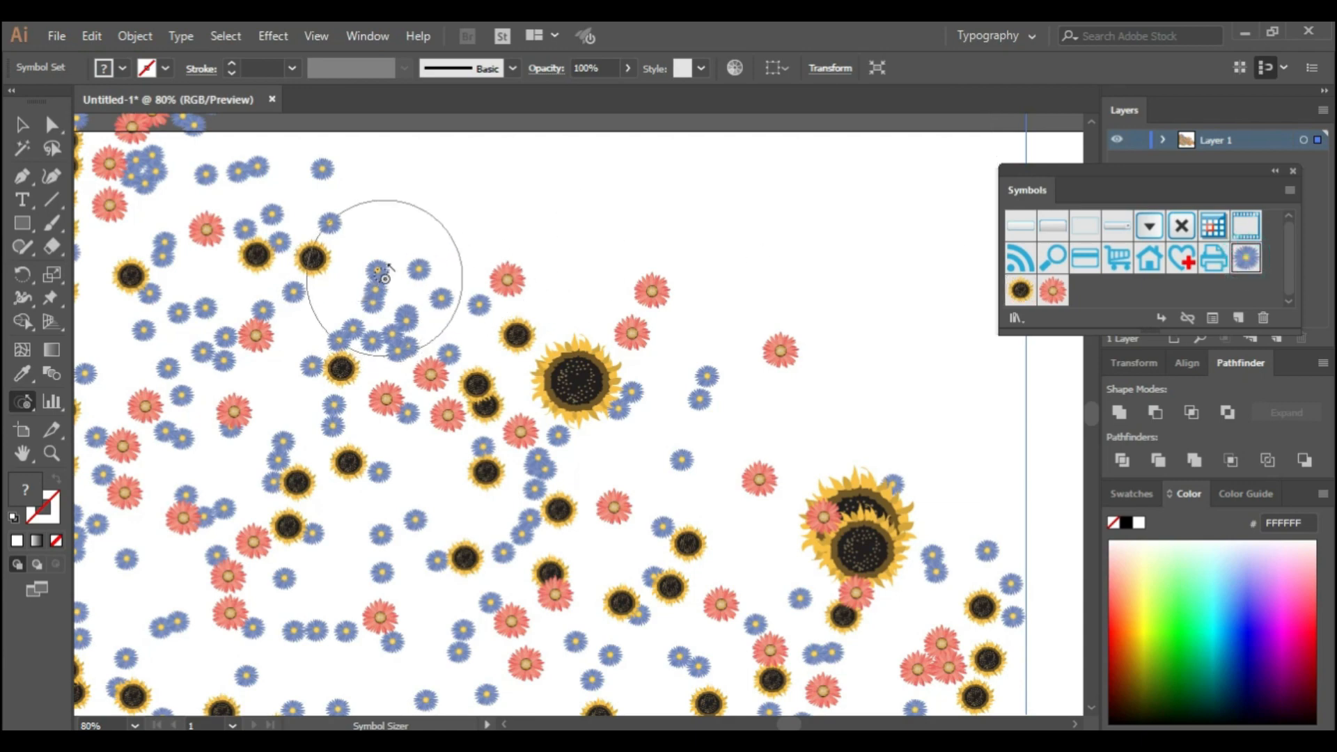
{"action": "left_click_drag", "start_coordinate": [384, 279], "coordinate": [429, 282]}
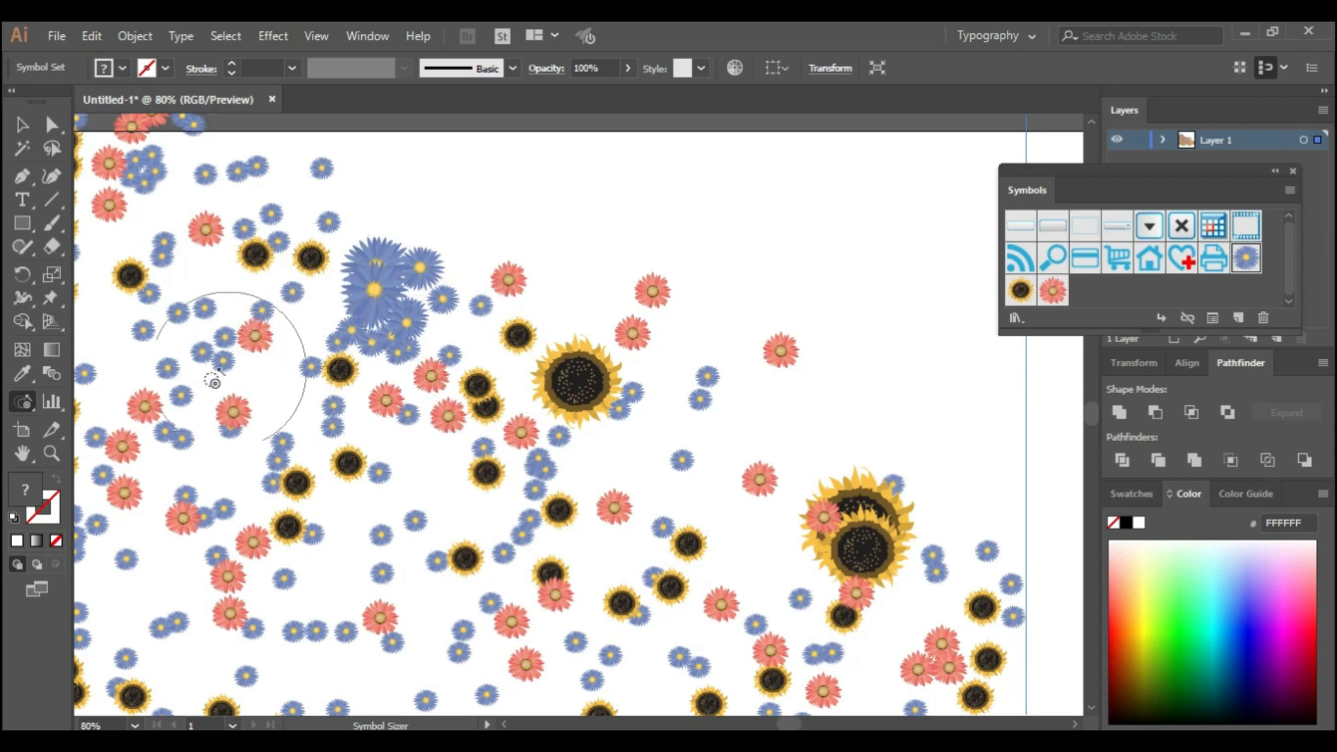
- Rotate the enlarged blue flowers slightly with the Symbol Spinner
{"action": "left_click", "coordinate": [25, 403]}
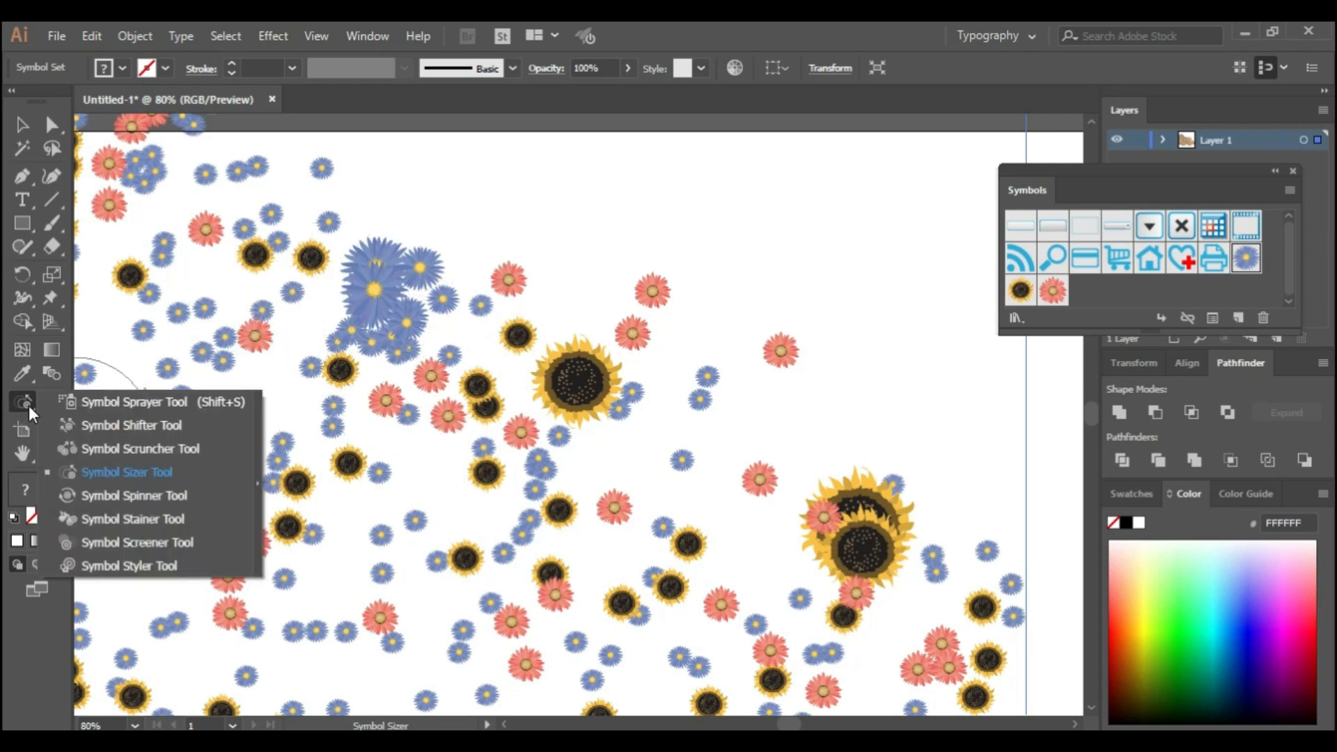
{"action": "left_click", "coordinate": [137, 494]}
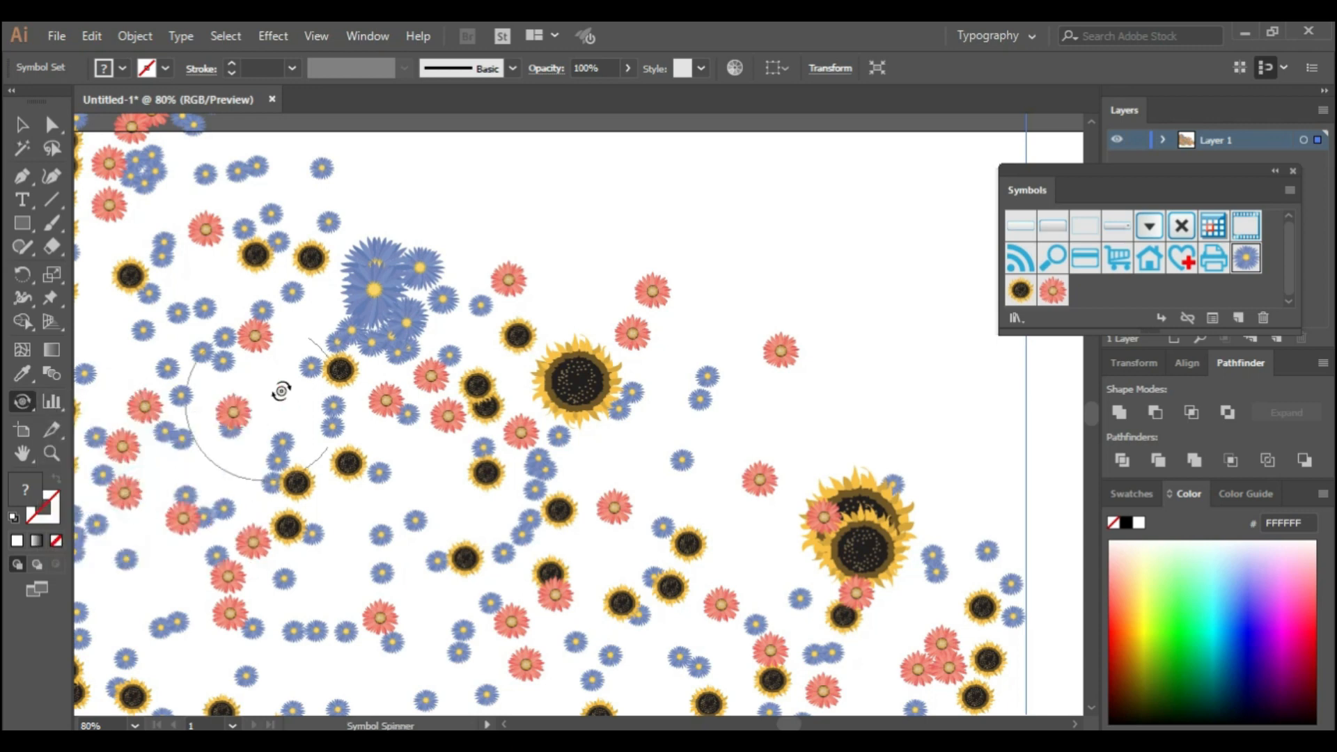
{"action": "left_click_drag", "start_coordinate": [363, 306], "coordinate": [365, 290]}
- Spray a small group of house symbols in the empty upper-right area and rotate them with the Symbol Spinner
{"action": "key", "text": "shift+s"}
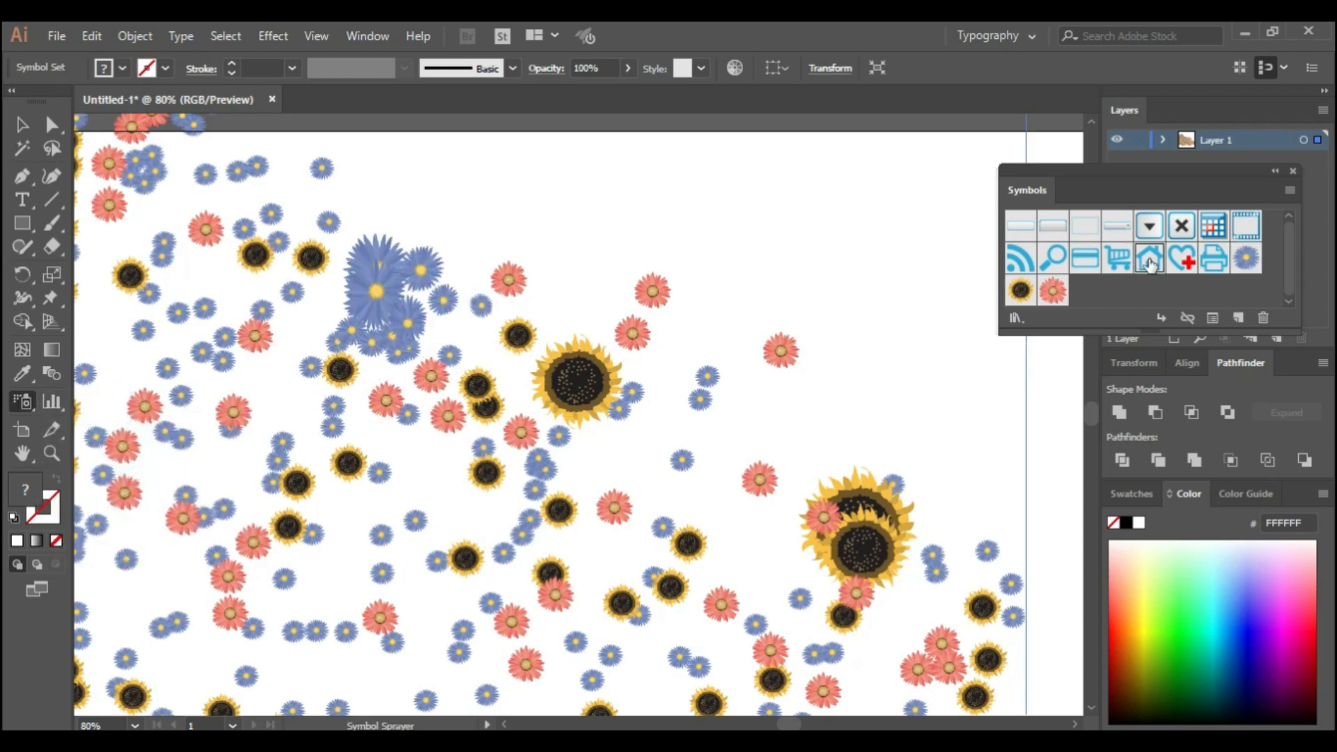
{"action": "left_click_drag", "start_coordinate": [749, 227], "coordinate": [799, 248]}
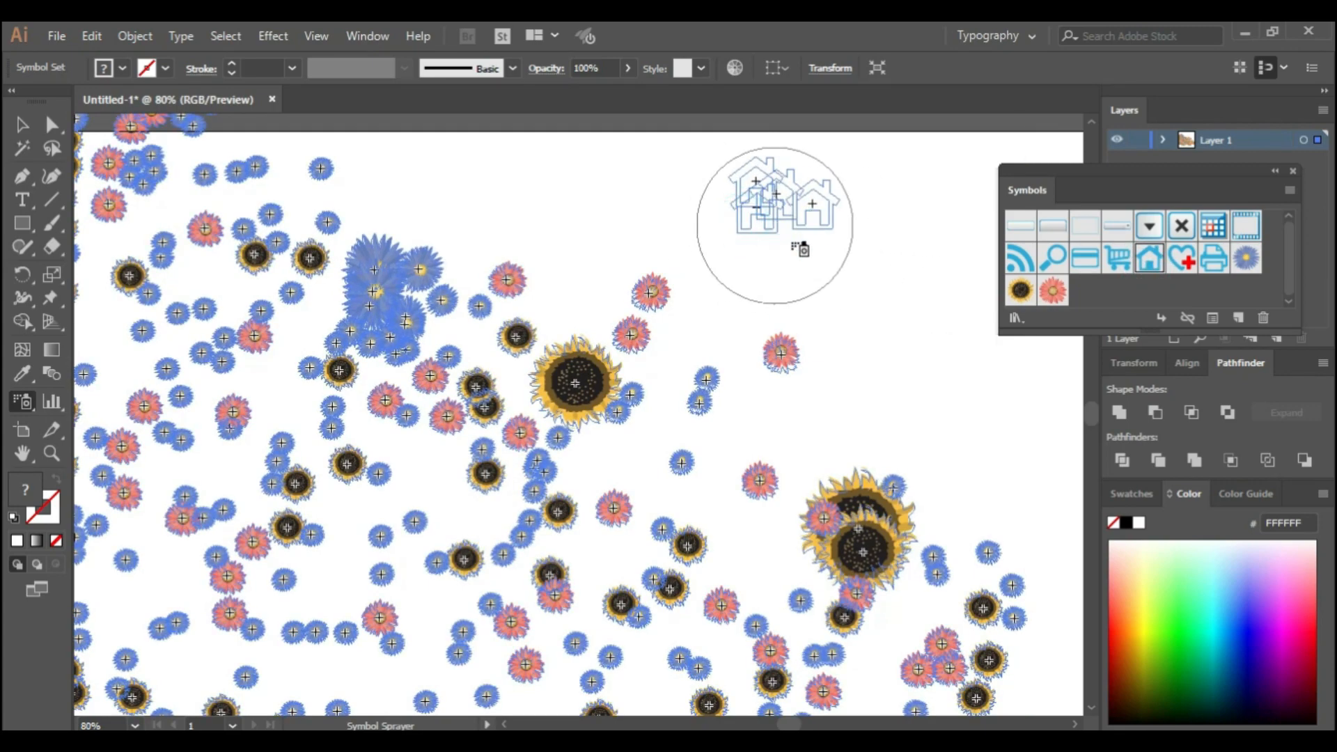
{"action": "left_click", "coordinate": [24, 403]}
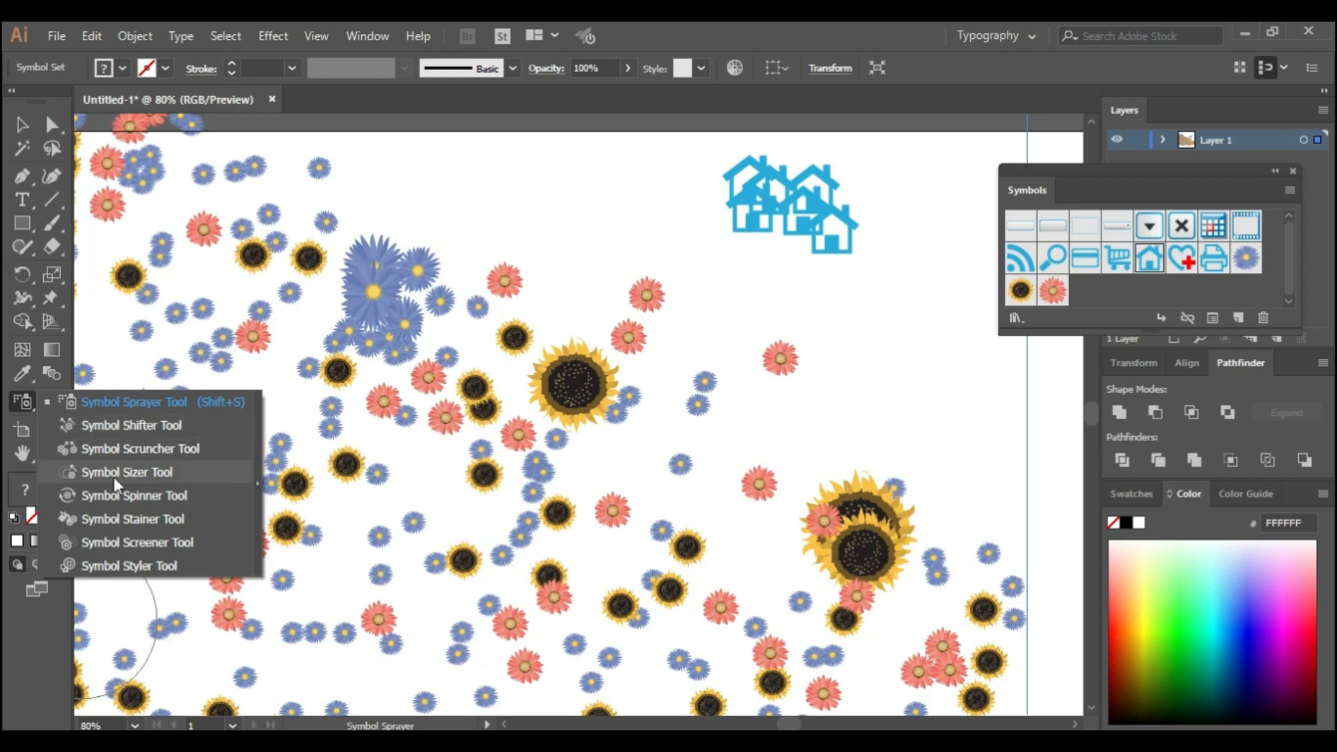
{"action": "left_click", "coordinate": [118, 496]}
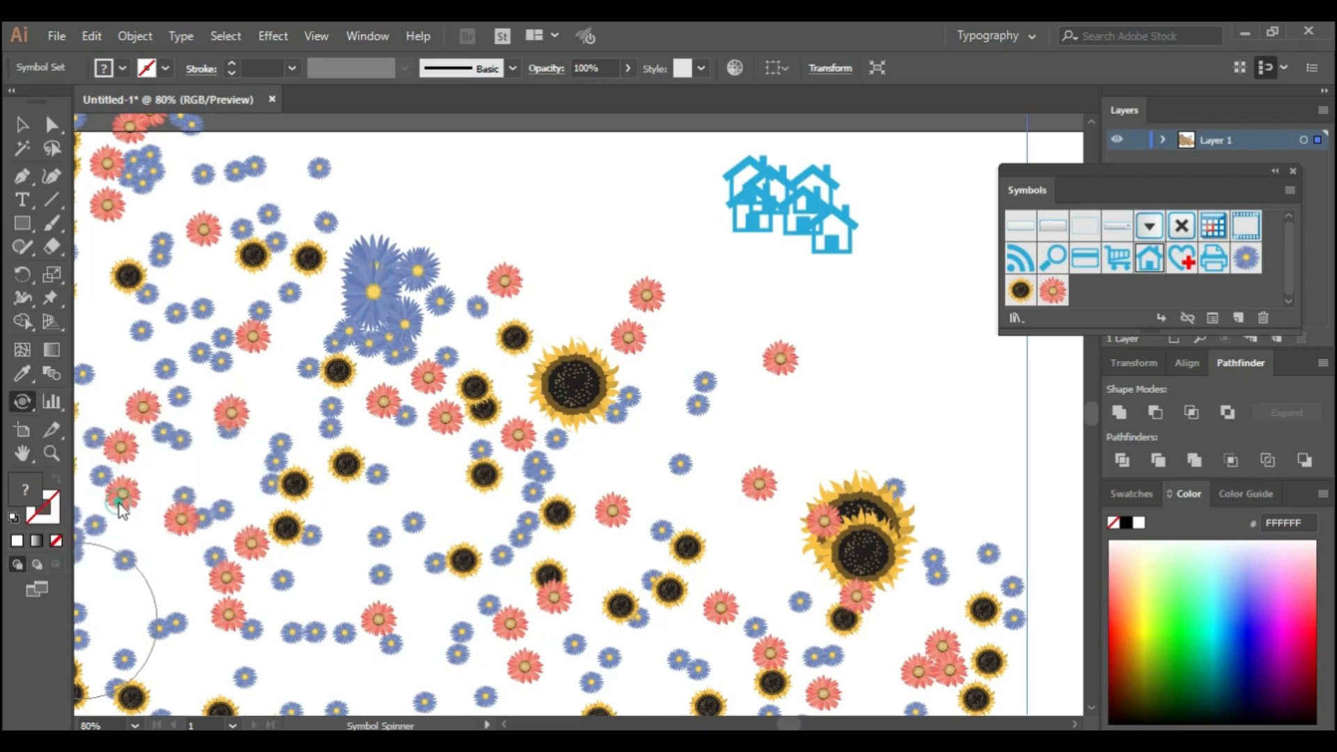
{"action": "mouse_move", "coordinate": [809, 209]}
{"action": "left_mouse_down"}
{"action": "mouse_move", "coordinate": [780, 215]}
{"action": "mouse_move", "coordinate": [839, 203]}
{"action": "left_mouse_up"}
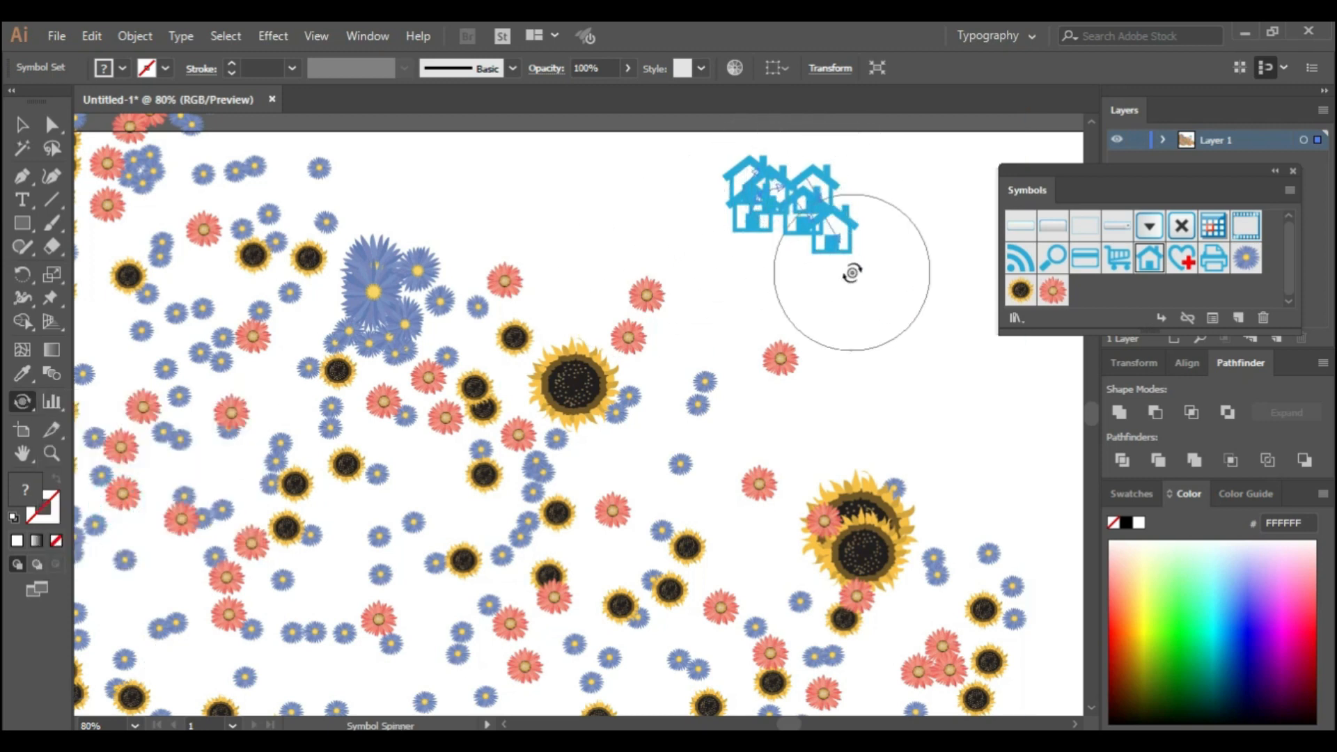
{"action": "mouse_move", "coordinate": [850, 272]}
{"action": "left_mouse_down"}
{"action": "mouse_move", "coordinate": [819, 264]}
{"action": "mouse_move", "coordinate": [759, 204]}
{"action": "mouse_move", "coordinate": [758, 180]}
{"action": "mouse_move", "coordinate": [723, 169]}
{"action": "mouse_move", "coordinate": [769, 188]}
{"action": "mouse_move", "coordinate": [900, 193]}
{"action": "mouse_move", "coordinate": [818, 185]}
{"action": "mouse_move", "coordinate": [855, 161]}
{"action": "left_mouse_up"}
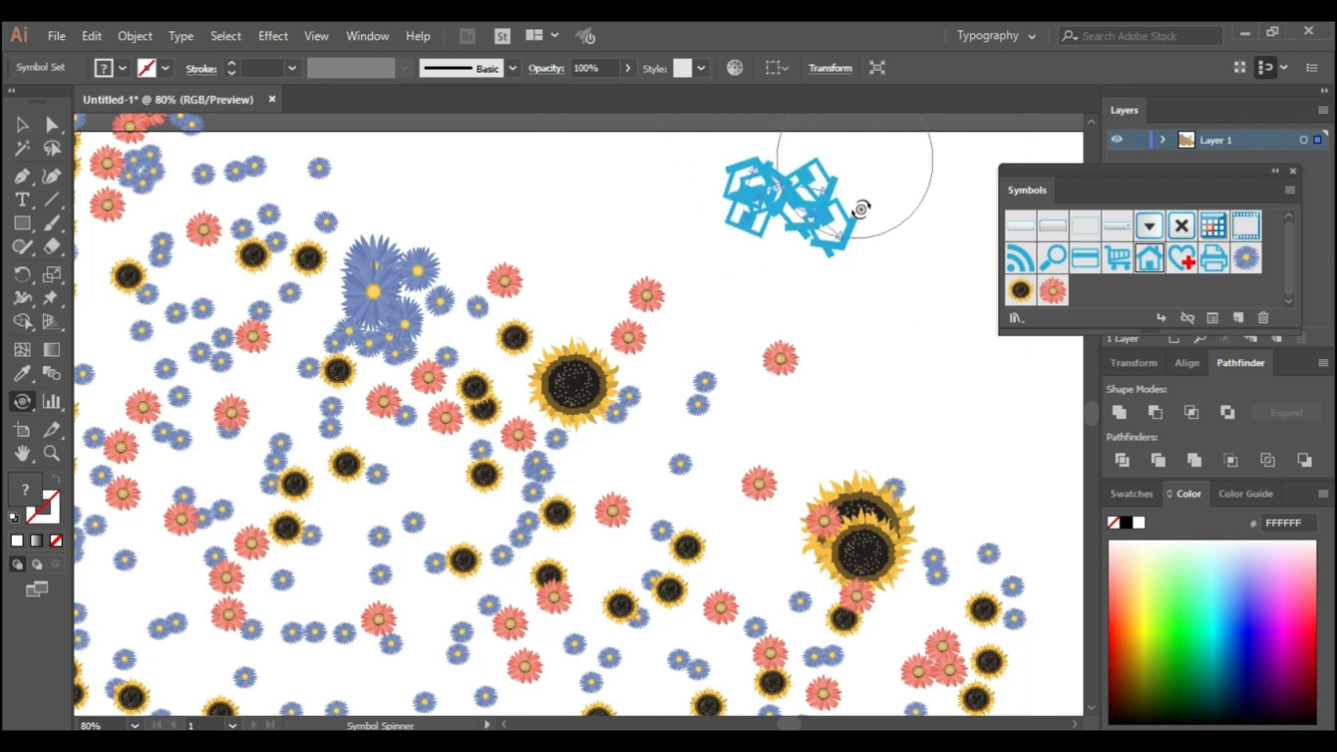
{"action": "mouse_move", "coordinate": [778, 317]}
{"action": "left_mouse_down"}
{"action": "mouse_move", "coordinate": [717, 284]}
{"action": "mouse_move", "coordinate": [812, 251]}
{"action": "left_mouse_up"}
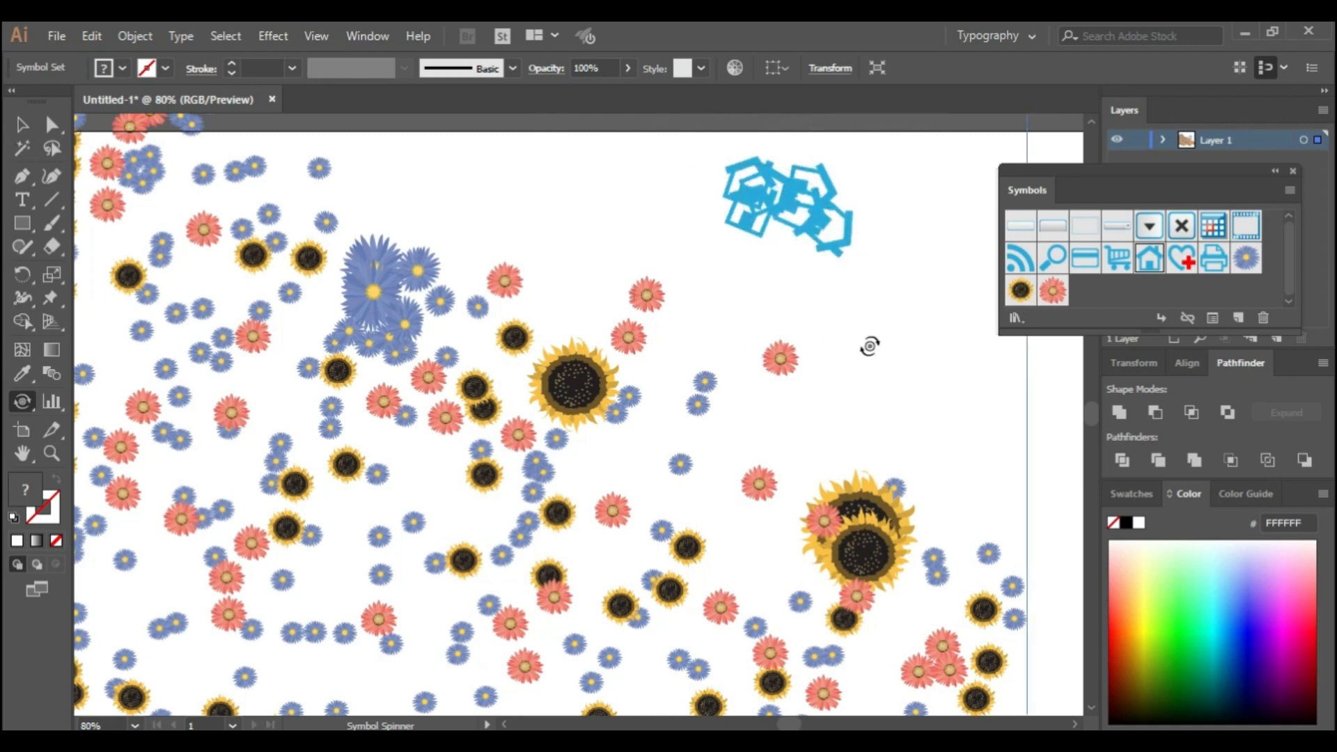
- Tint the enlarged sunflowers at the centre and right of the set towards white with the Symbol Stainer
{"action": "left_click_drag", "start_coordinate": [18, 403], "coordinate": [125, 519]}
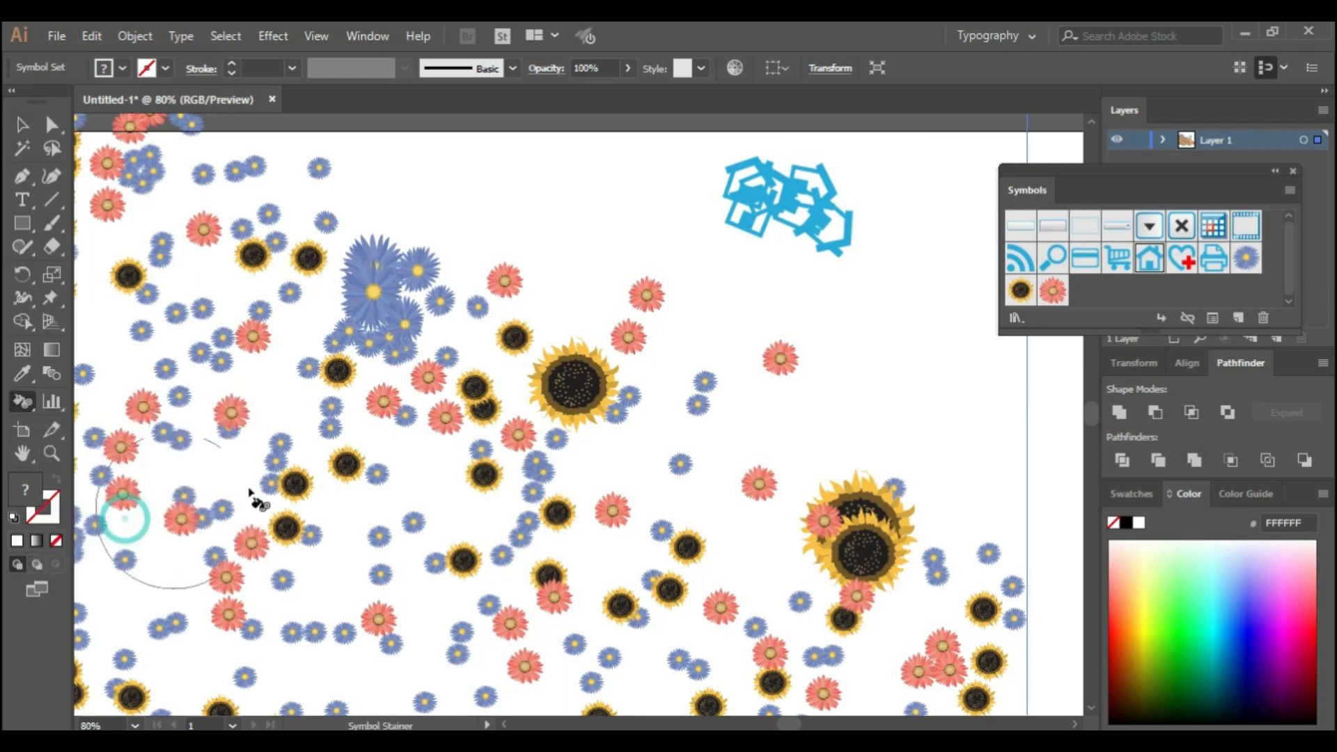
{"action": "left_click_drag", "start_coordinate": [565, 369], "coordinate": [568, 372]}
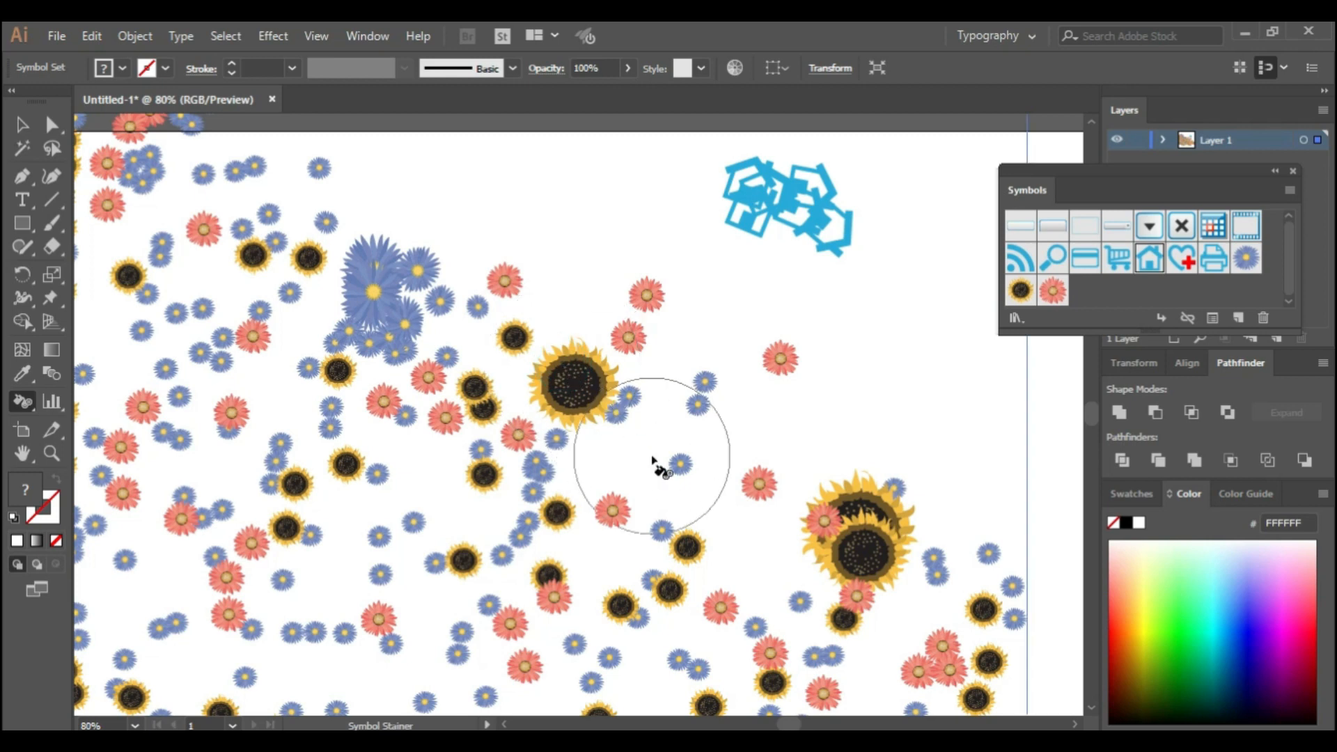
{"action": "left_click", "coordinate": [565, 381]}
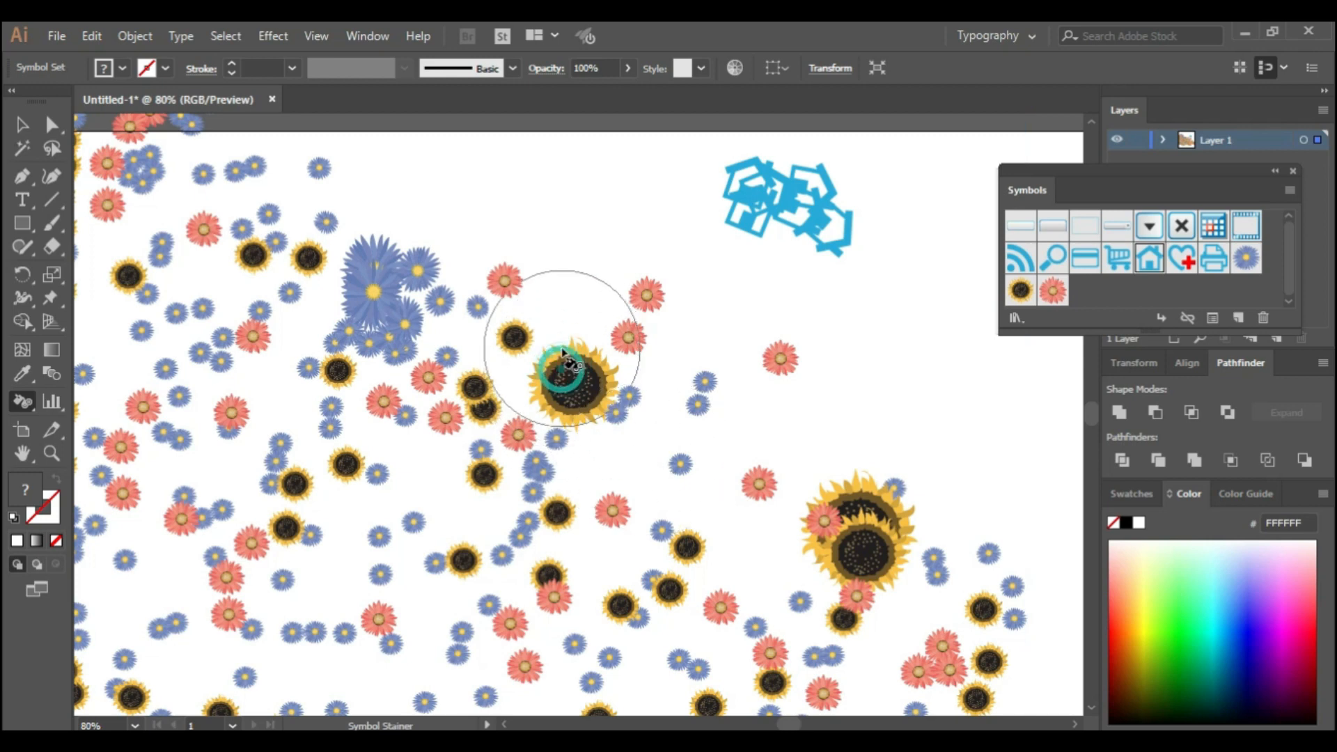
{"action": "left_click", "coordinate": [1021, 289]}
{"action": "left_click_drag", "start_coordinate": [567, 386], "coordinate": [571, 386]}
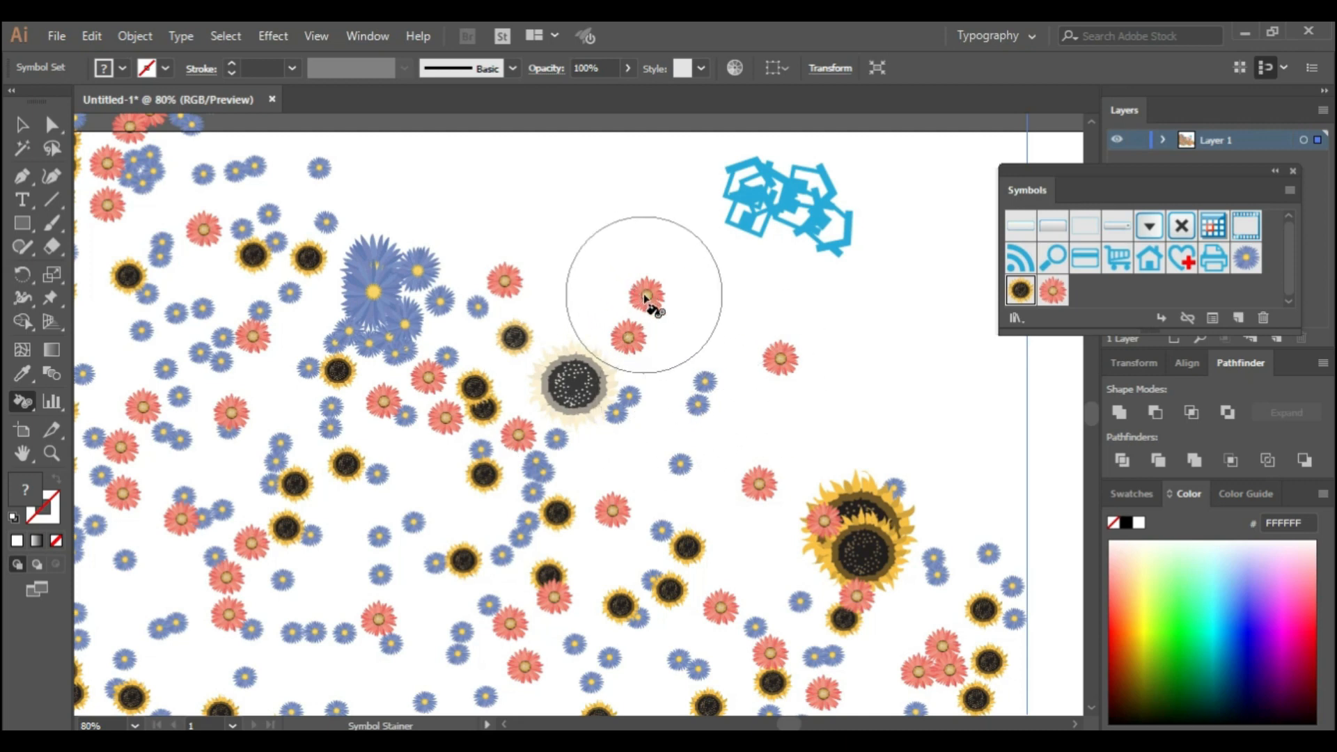
{"action": "left_click_drag", "start_coordinate": [869, 545], "coordinate": [871, 550]}
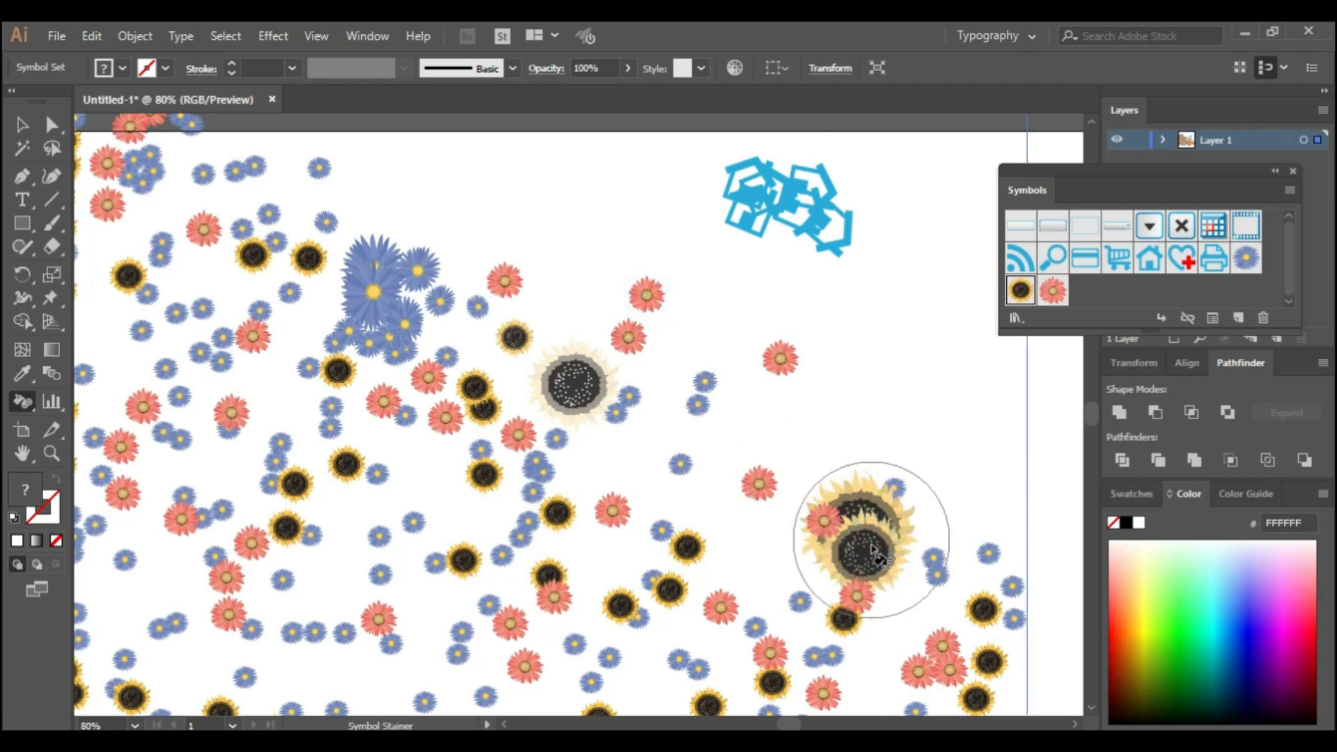
- Make the enlarged blue cluster and the small blue flowers in the middle of the set more transparent with the Symbol Screener
{"action": "left_click", "coordinate": [23, 399]}
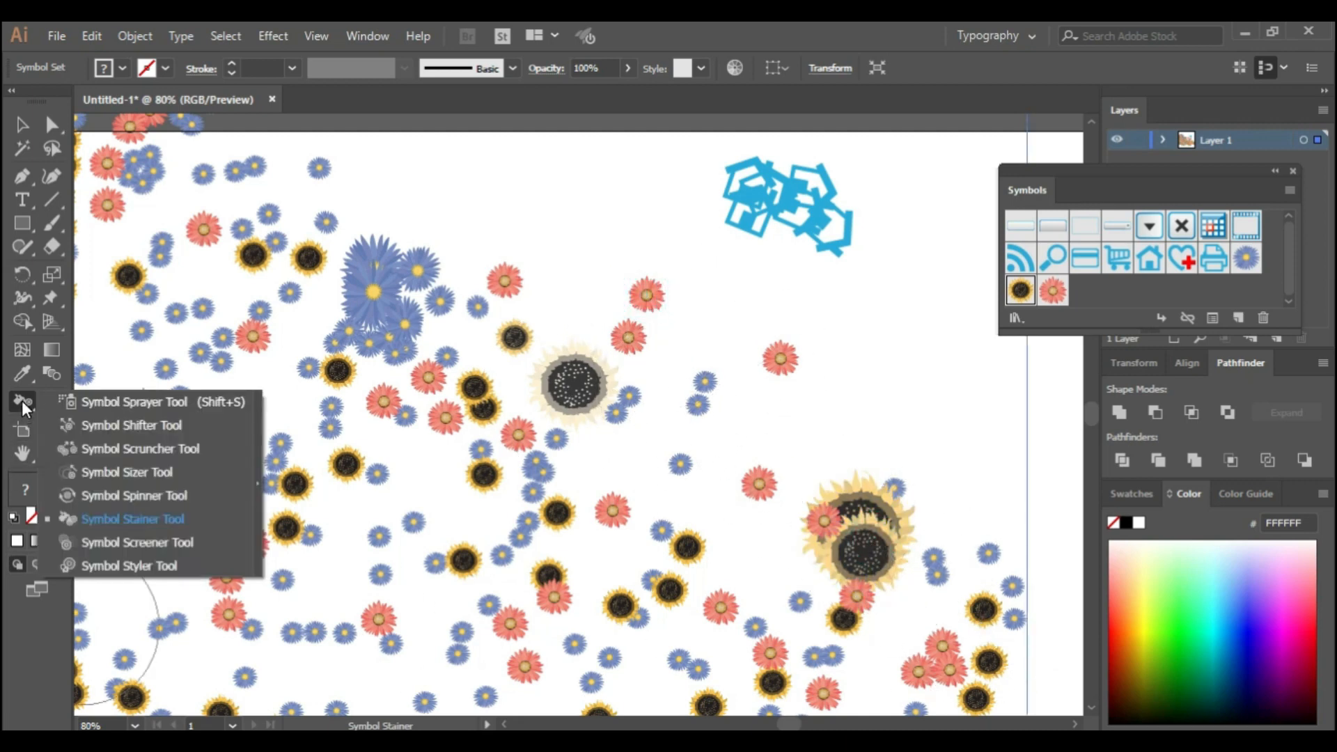
{"action": "left_click", "coordinate": [136, 542]}
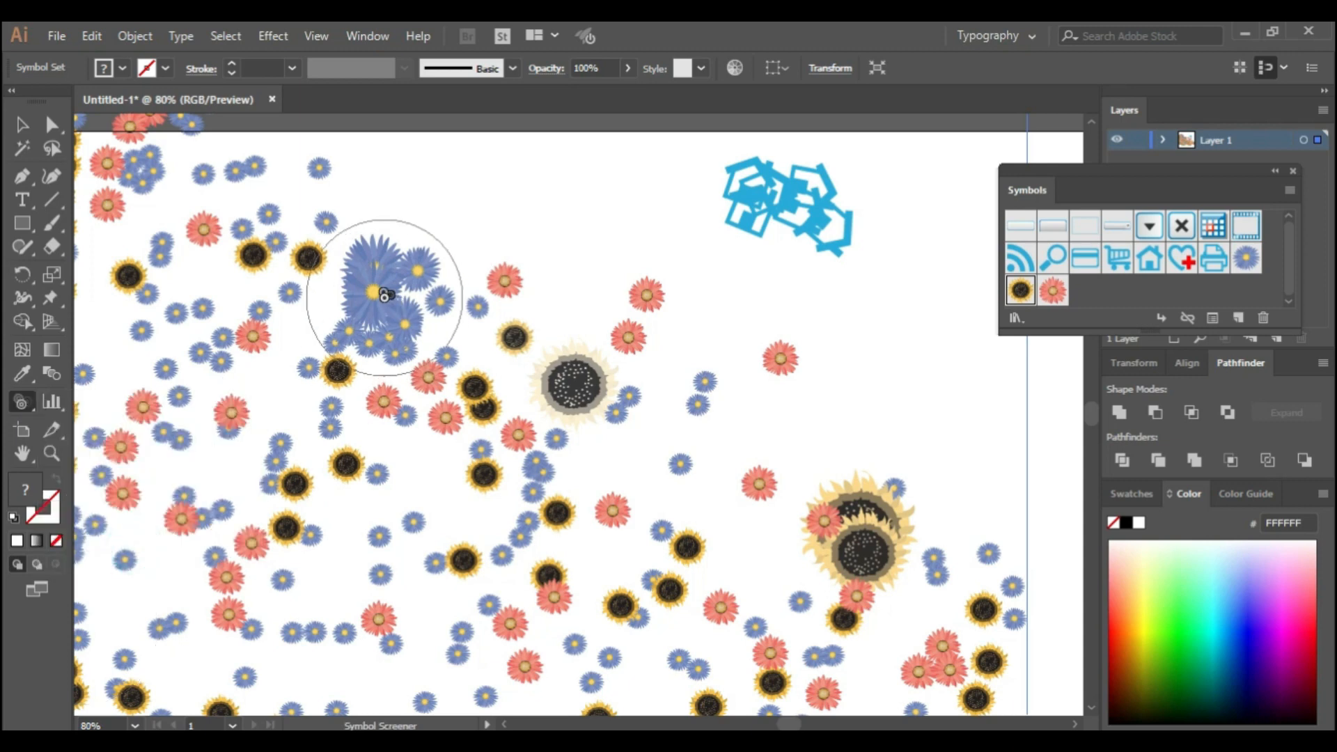
{"action": "left_click", "coordinate": [1245, 258]}
{"action": "left_click_drag", "start_coordinate": [355, 295], "coordinate": [491, 301]}
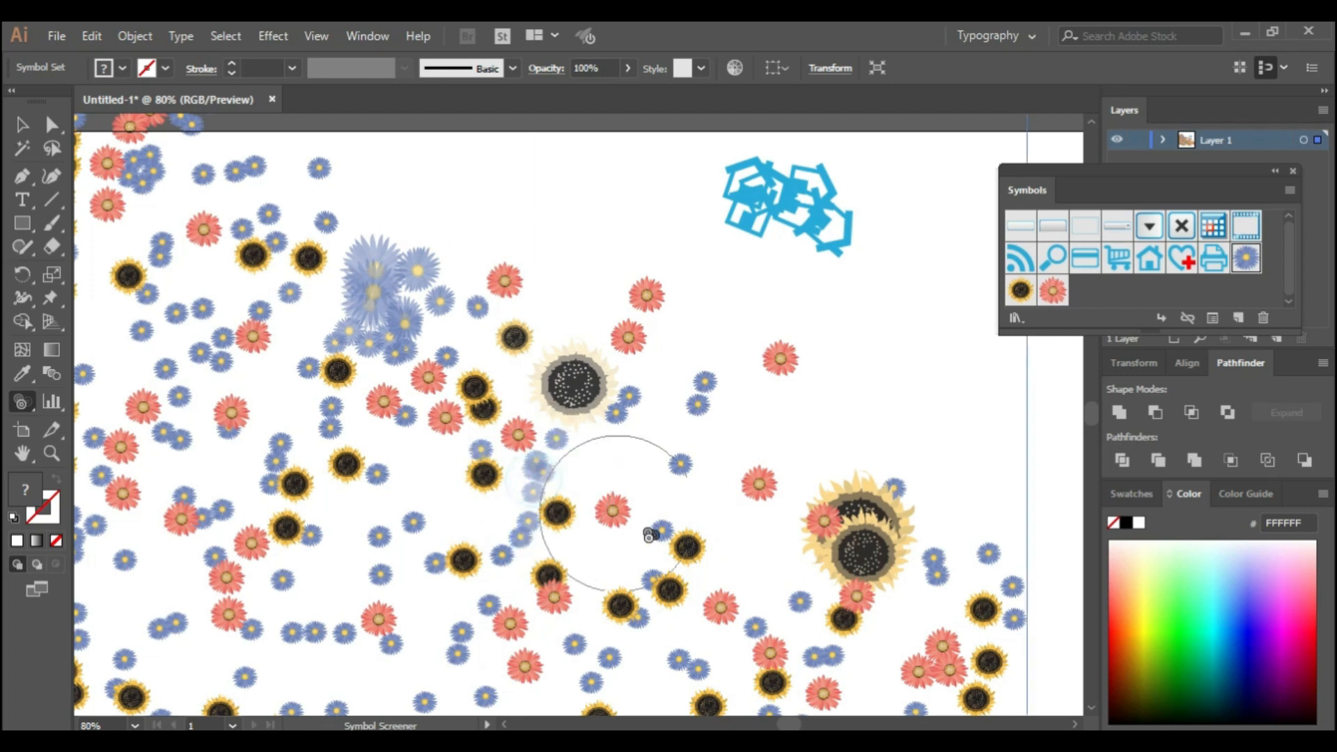
{"action": "left_click_drag", "start_coordinate": [502, 522], "coordinate": [520, 543]}
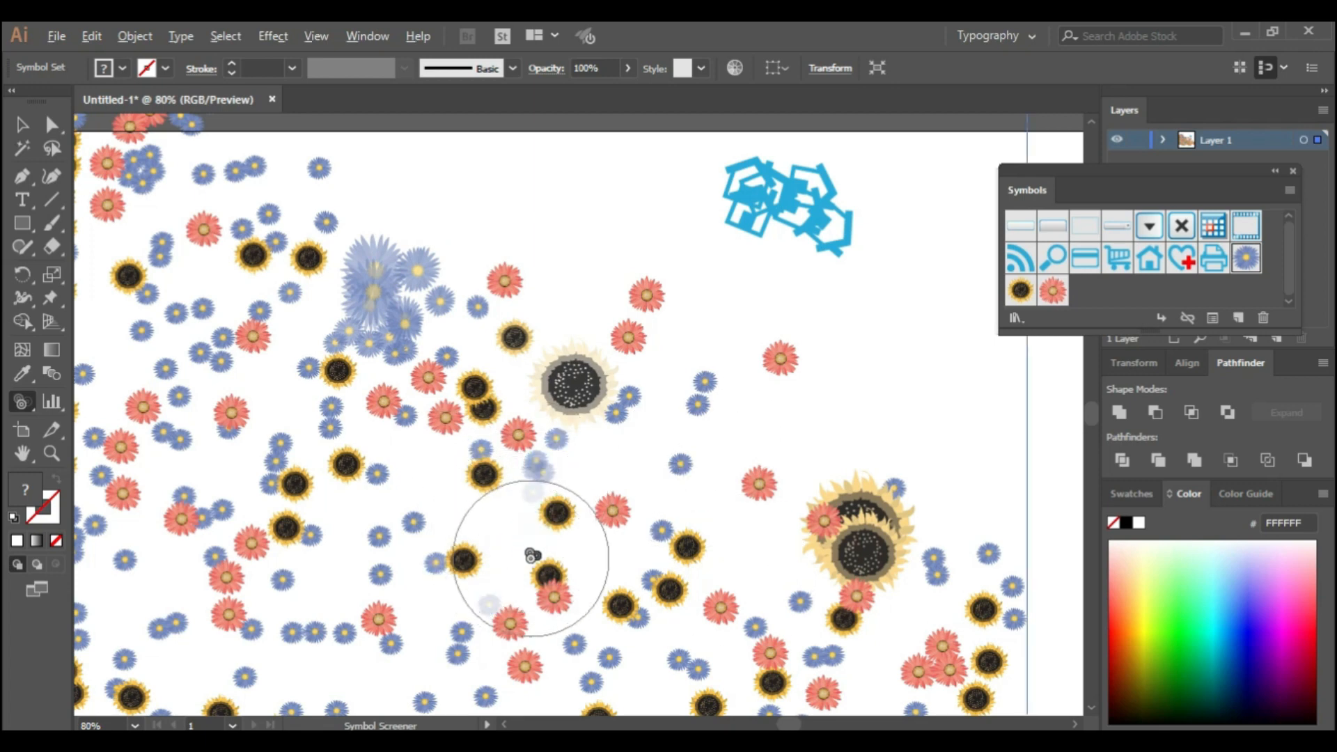
{"action": "scroll", "coordinate": [531, 555], "scroll_direction": "up", "scroll_amount": 4}
{"action": "left_click", "coordinate": [557, 225]}
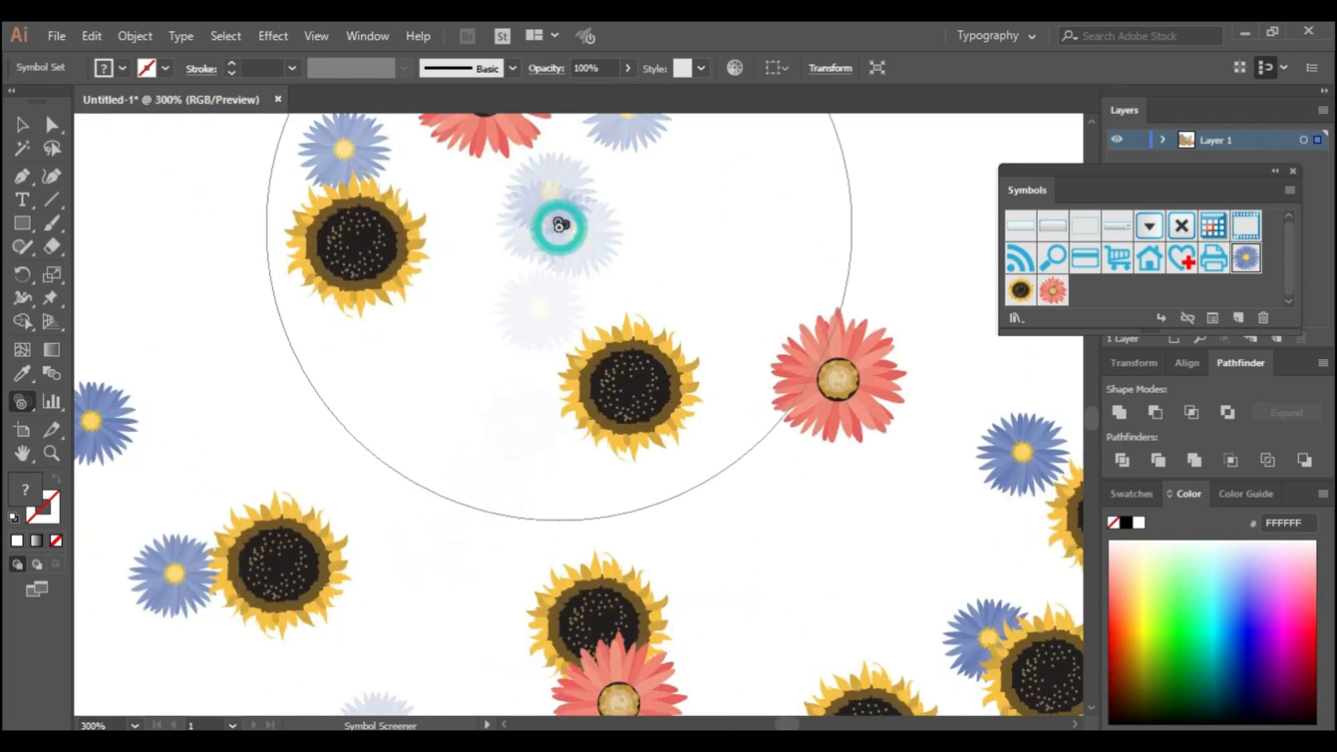
- Stain the sunflower beside the faded blue flowers with the Symbol Stainer
{"action": "left_click", "coordinate": [1020, 290]}
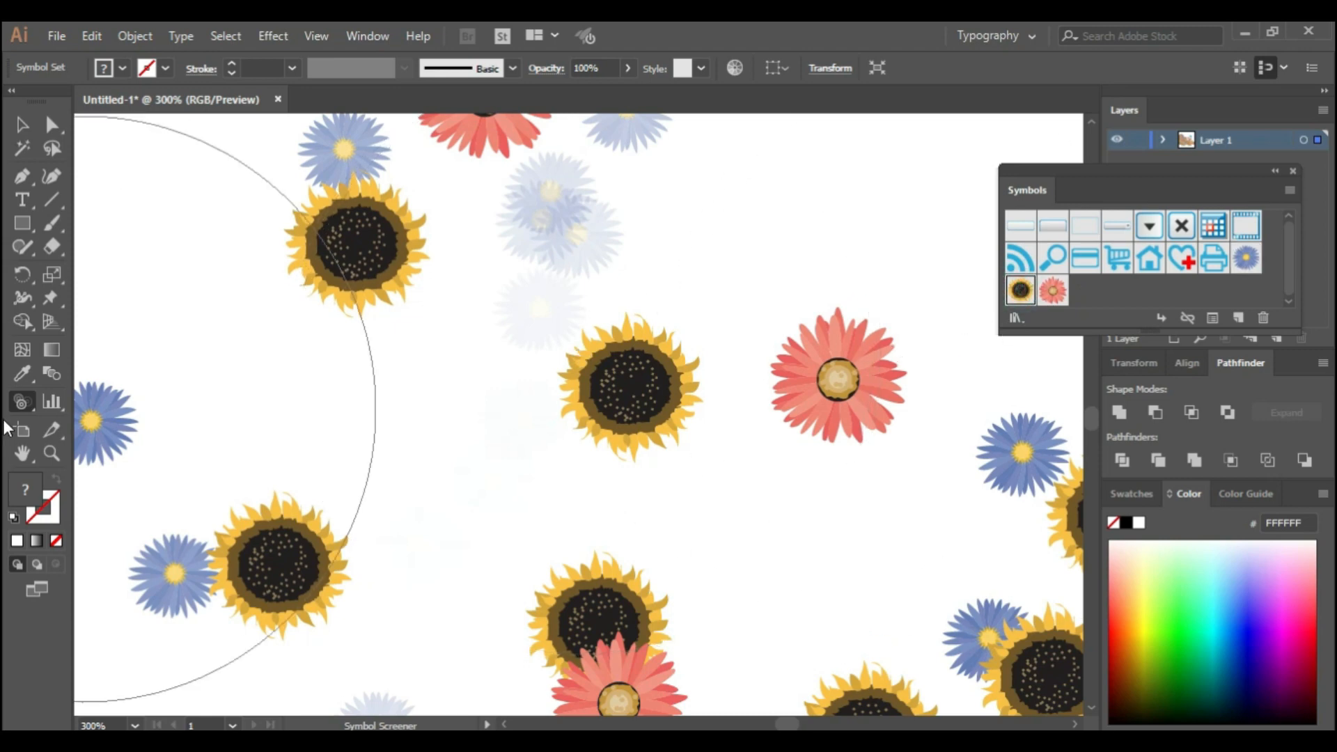
{"action": "left_click_drag", "start_coordinate": [24, 404], "coordinate": [83, 519]}
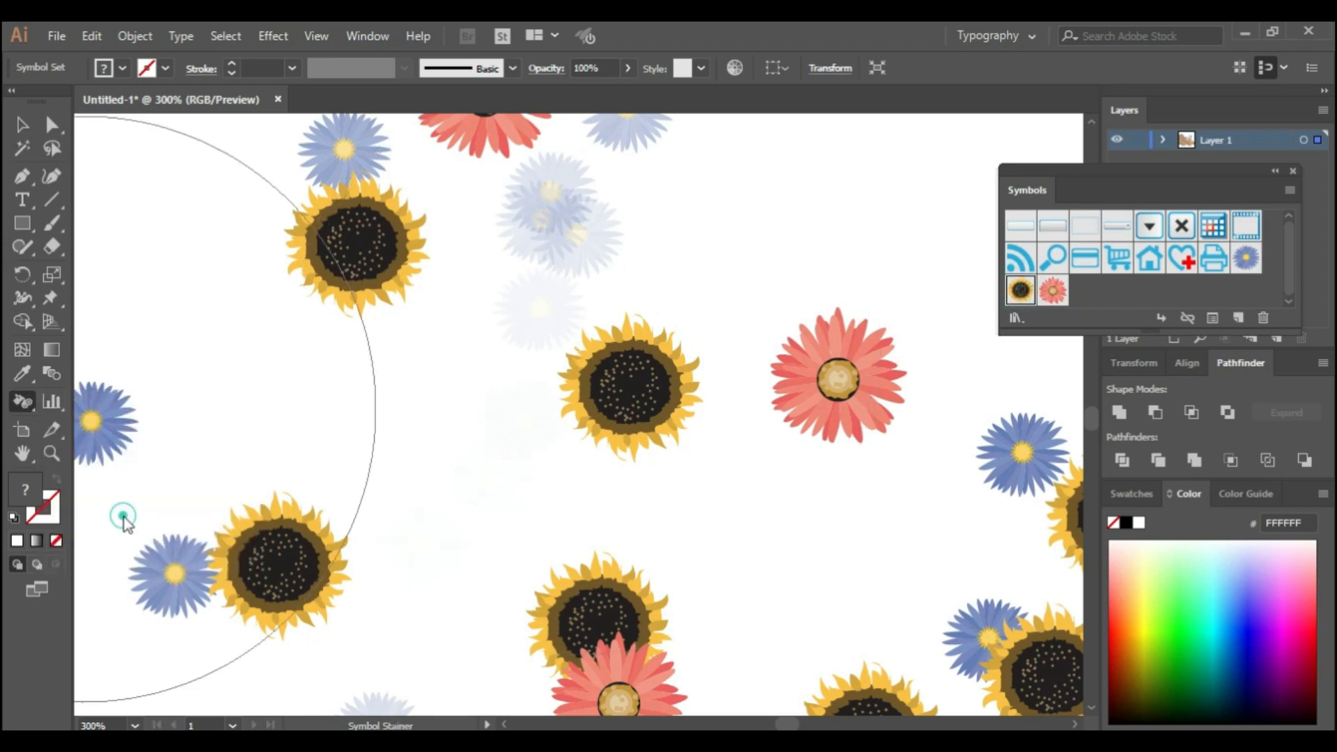
{"action": "left_click", "coordinate": [352, 263]}
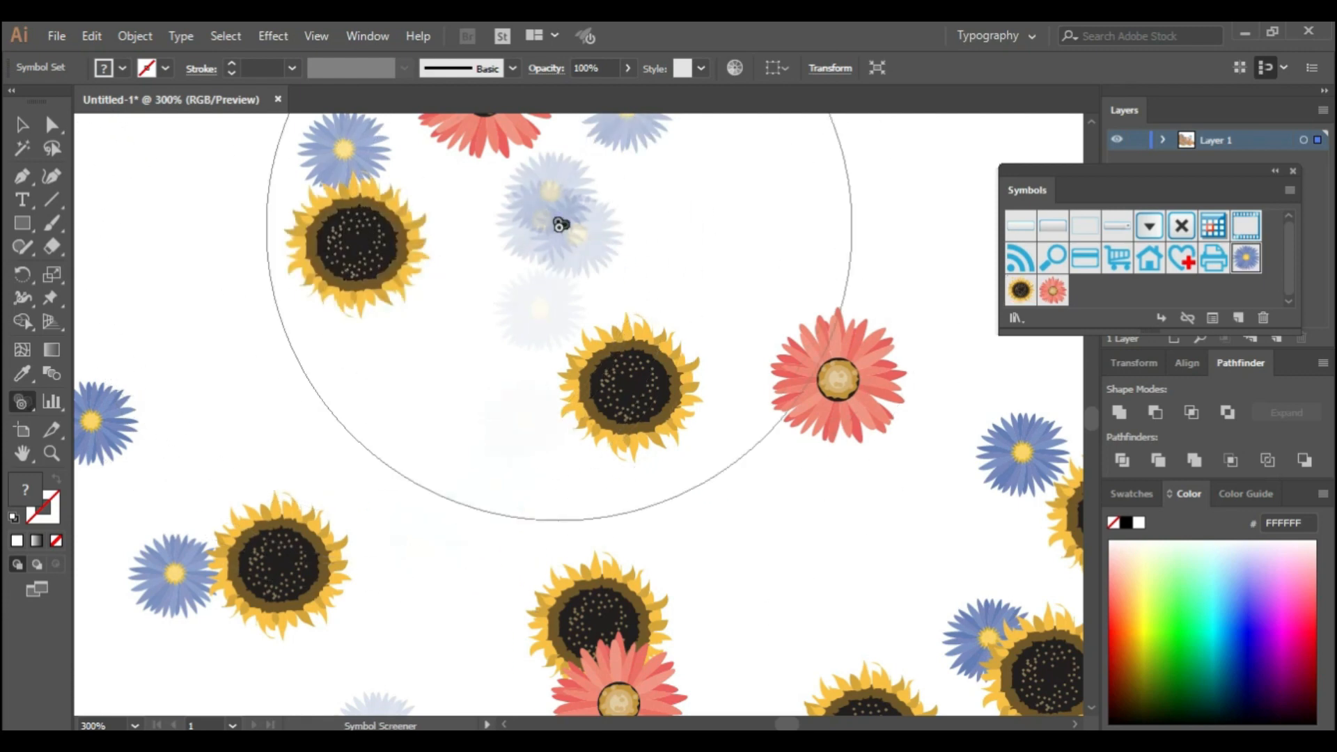
- Fade the overlapping pale blue flowers in the middle of the set further with the Symbol Screener
{"action": "left_click", "coordinate": [560, 225]}
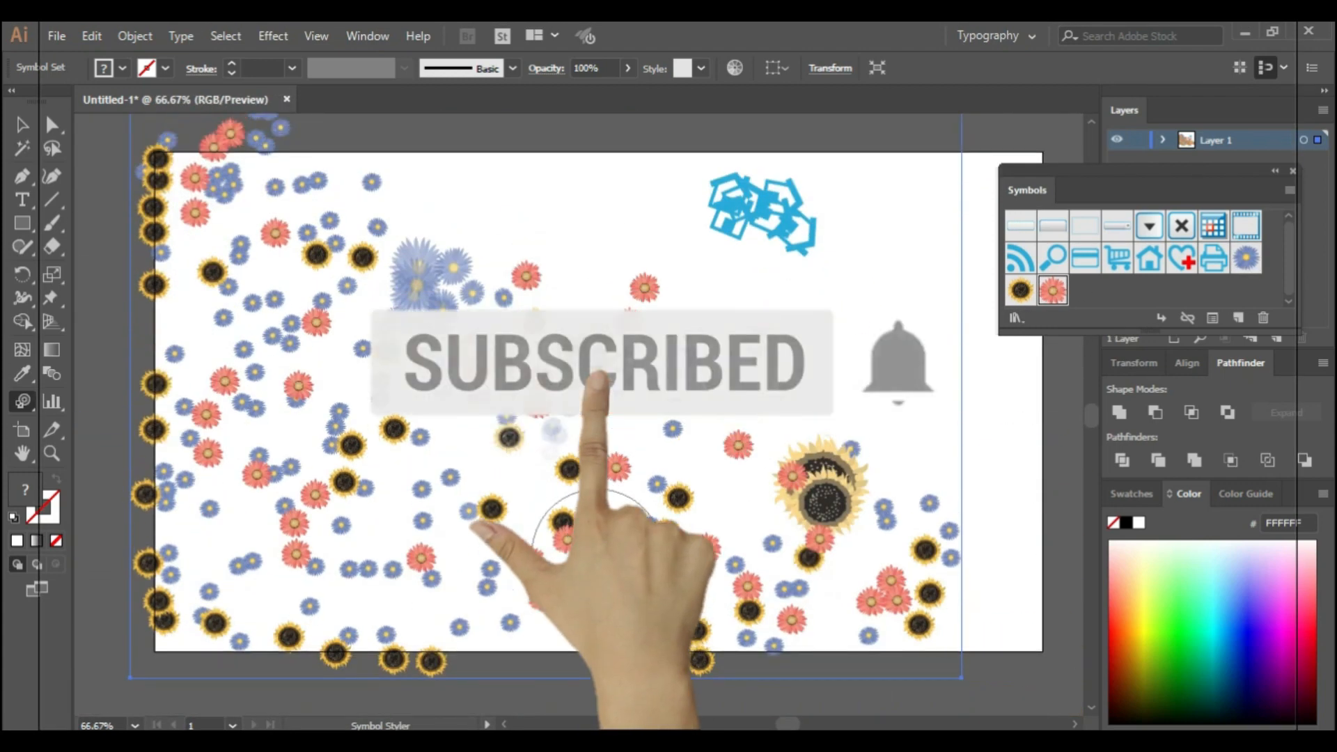
{"action": "scroll", "coordinate": [592, 552], "scroll_direction": "up", "scroll_amount": 1}
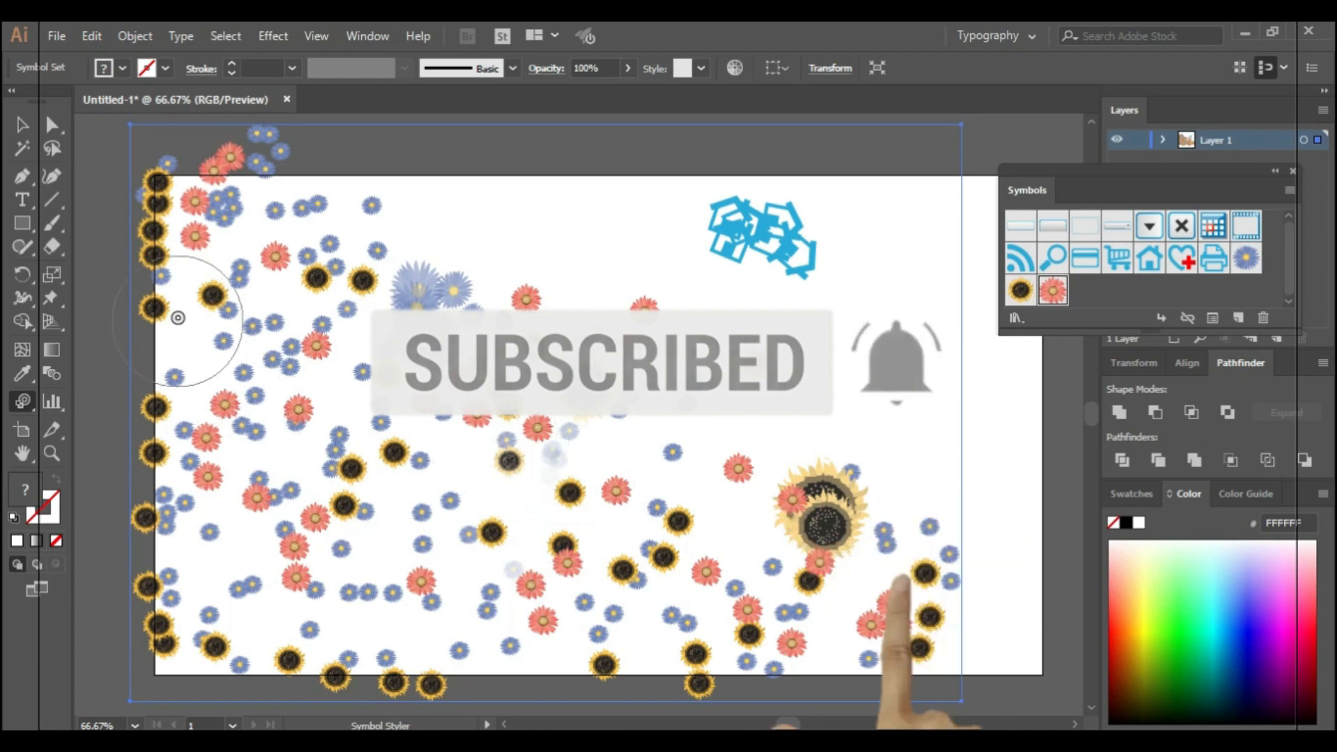